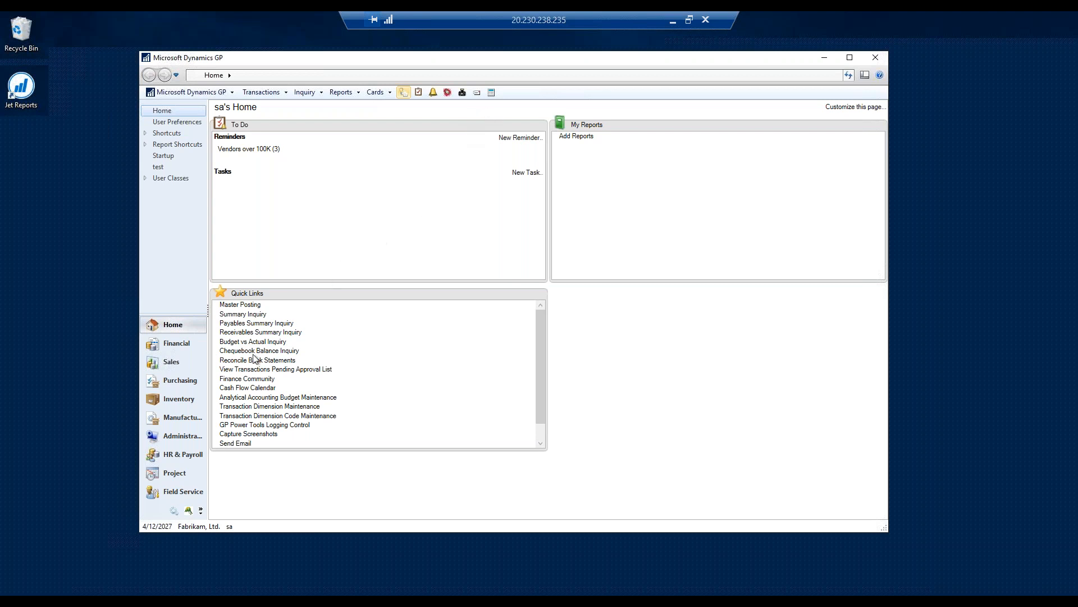
# - Open the Purchasing inquiry for transactions by vendor and load the vendor A Travel Company
pyautogui.click(182, 381)
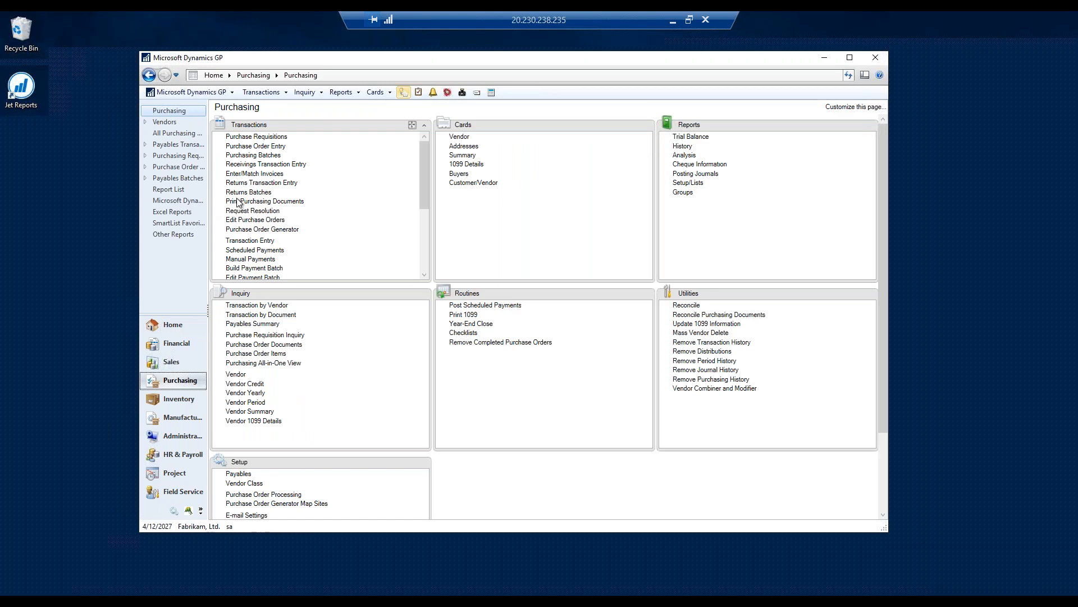
pyautogui.click(248, 306)
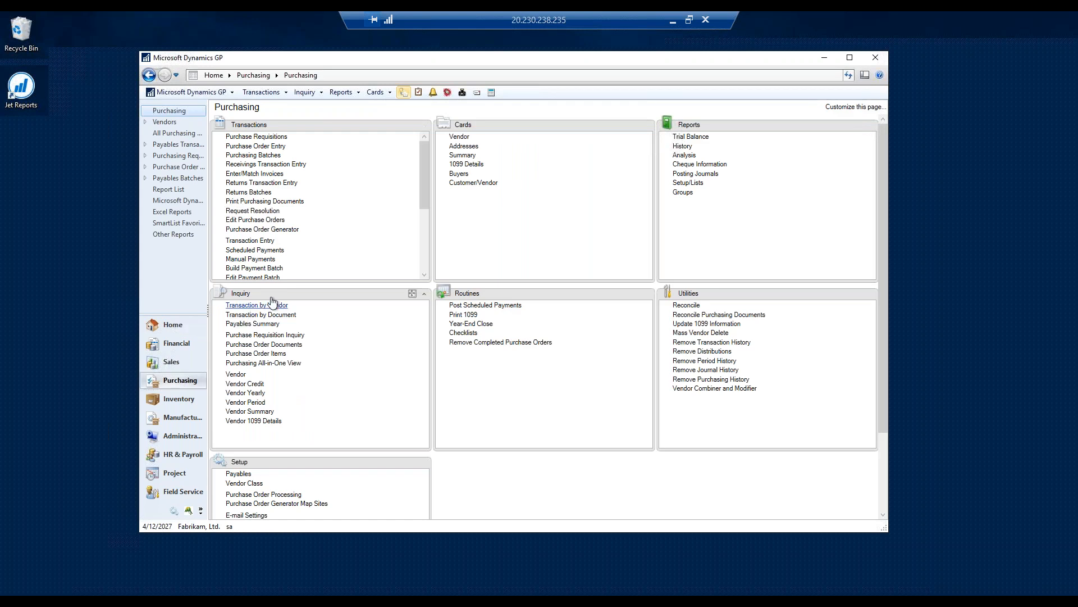
pyautogui.write('ace')
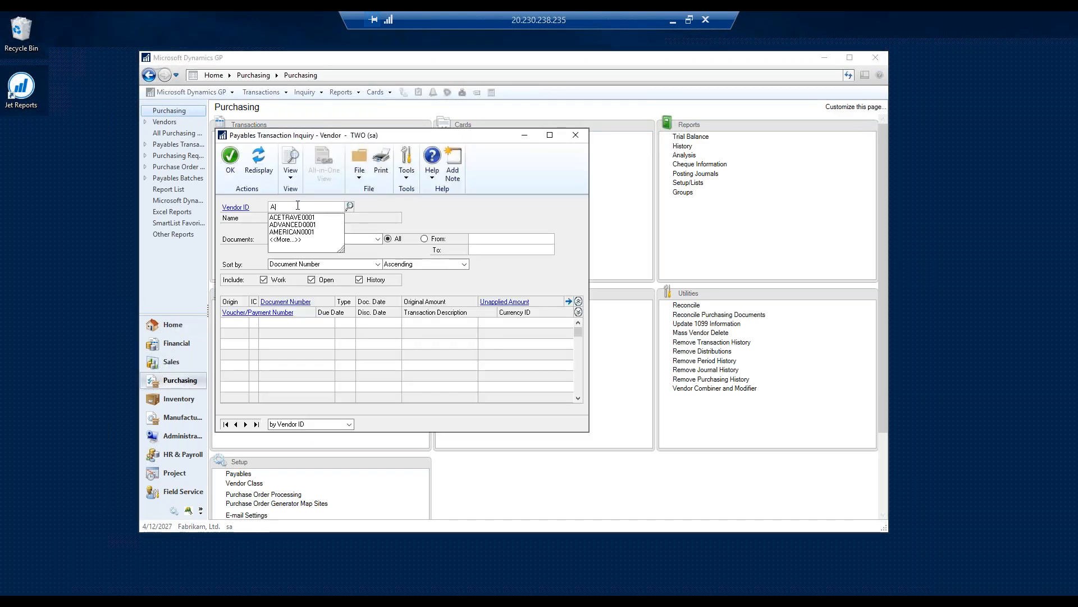
pyautogui.click(302, 218)
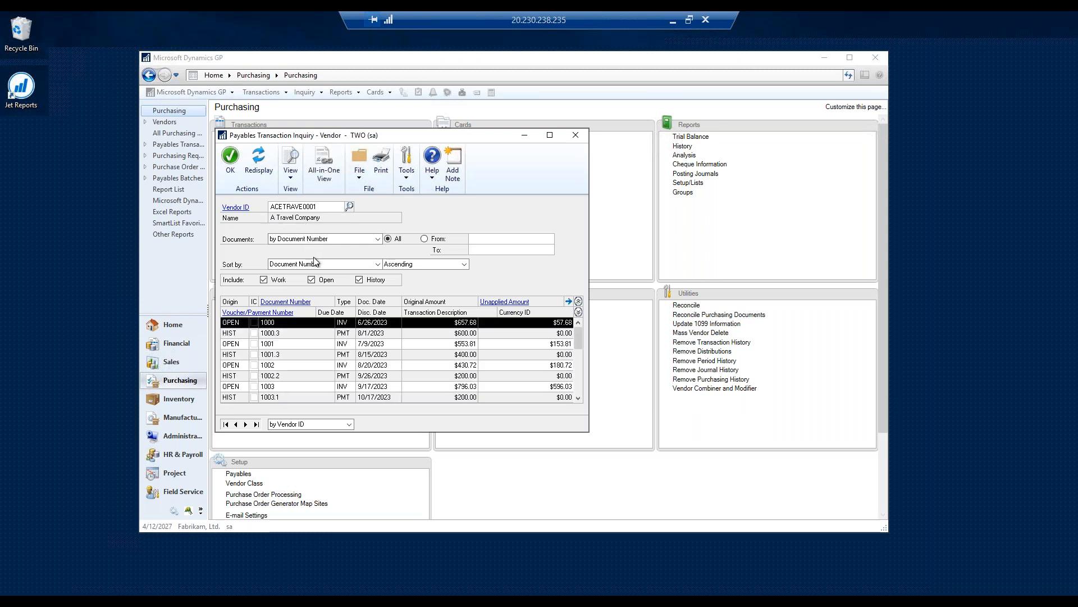
# - Exclude work and history documents from the vendor inquiry, refresh it and review the open documents
pyautogui.click(360, 279)
pyautogui.click(263, 280)
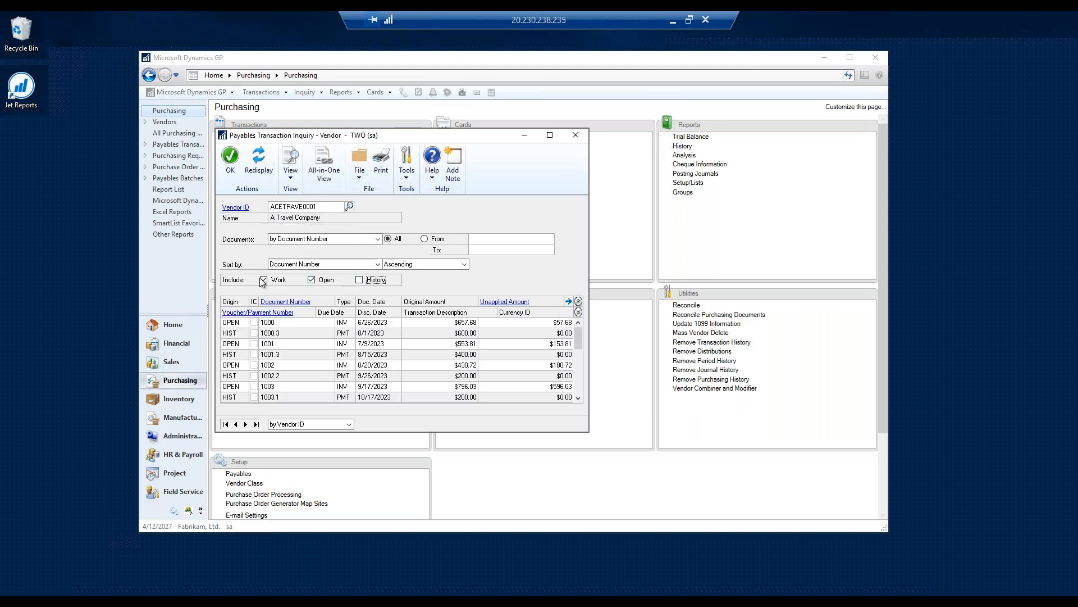
pyautogui.click(262, 162)
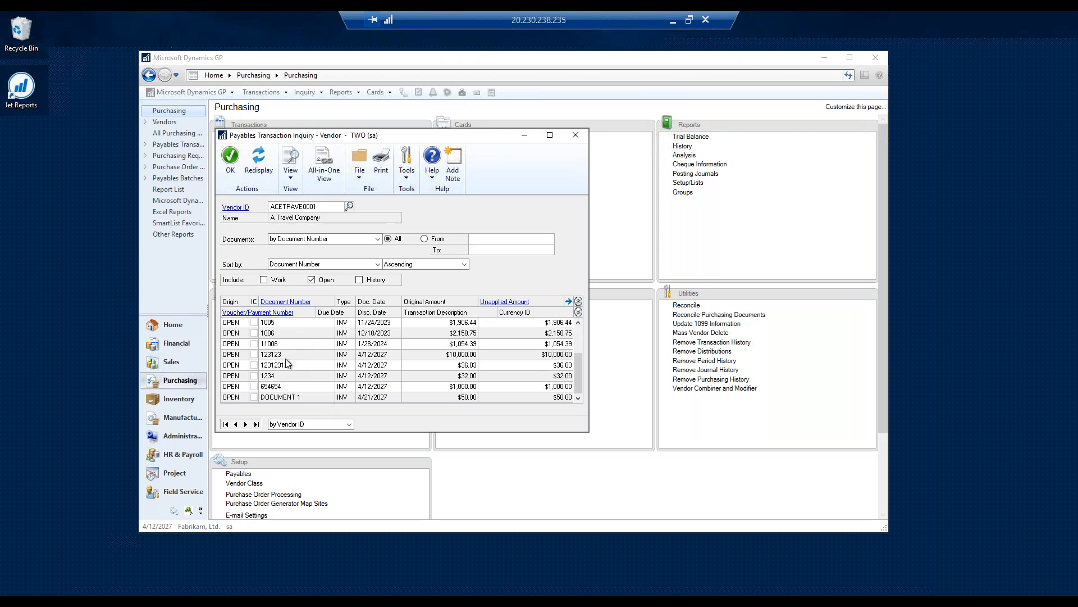
pyautogui.scroll(-5, 286, 362)
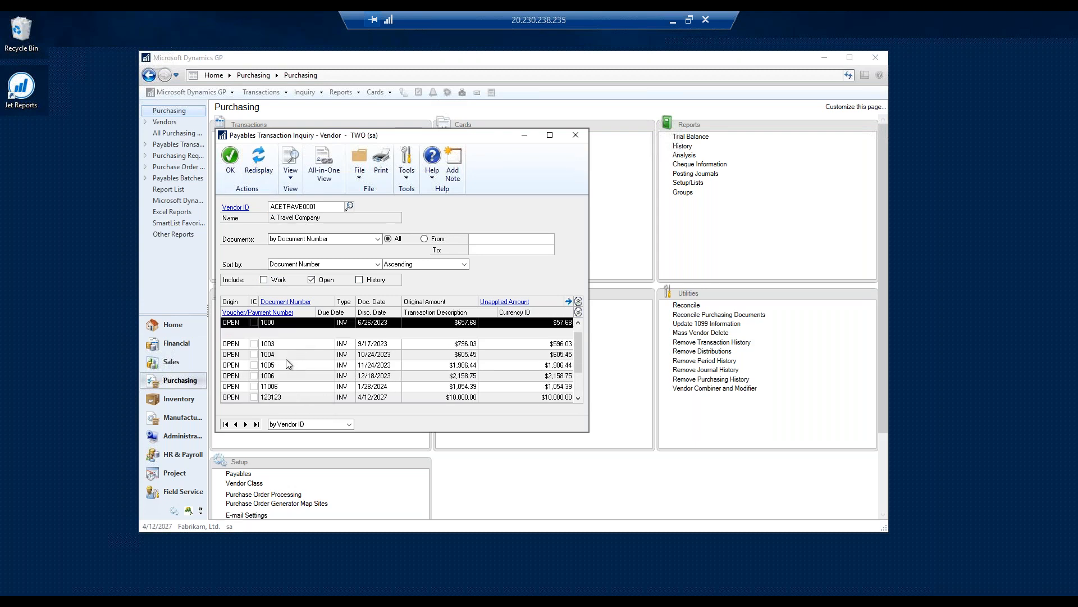
pyautogui.scroll(5, 286, 356)
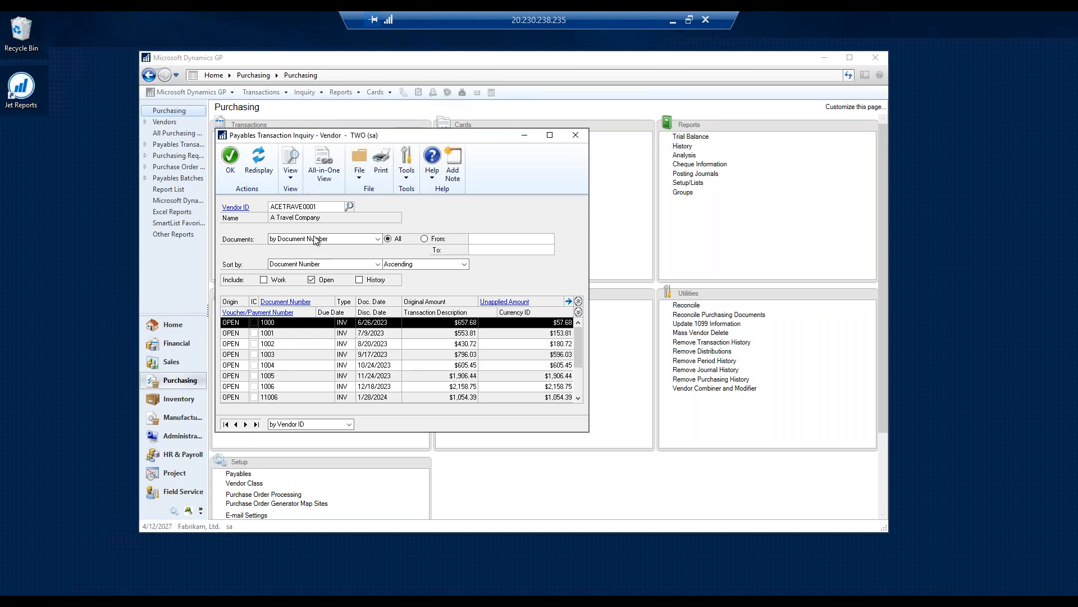
# - Move the vendor inquiry window aside, then open Table Descriptions and bring up its Table Names lookup beside it
pyautogui.moveTo(409, 140); pyautogui.dragTo(815, 94)
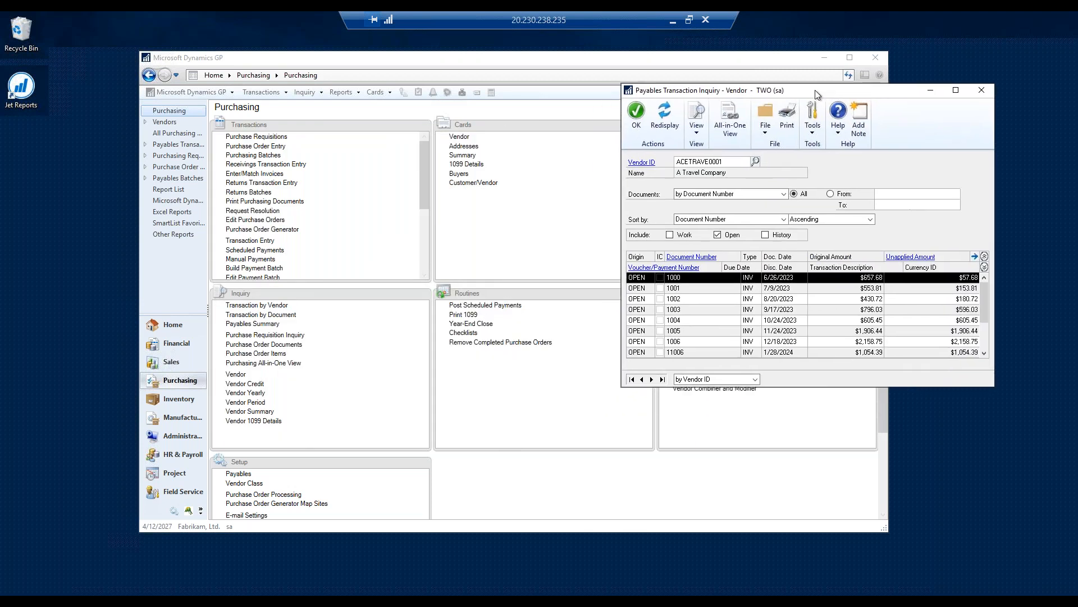
pyautogui.click(814, 123)
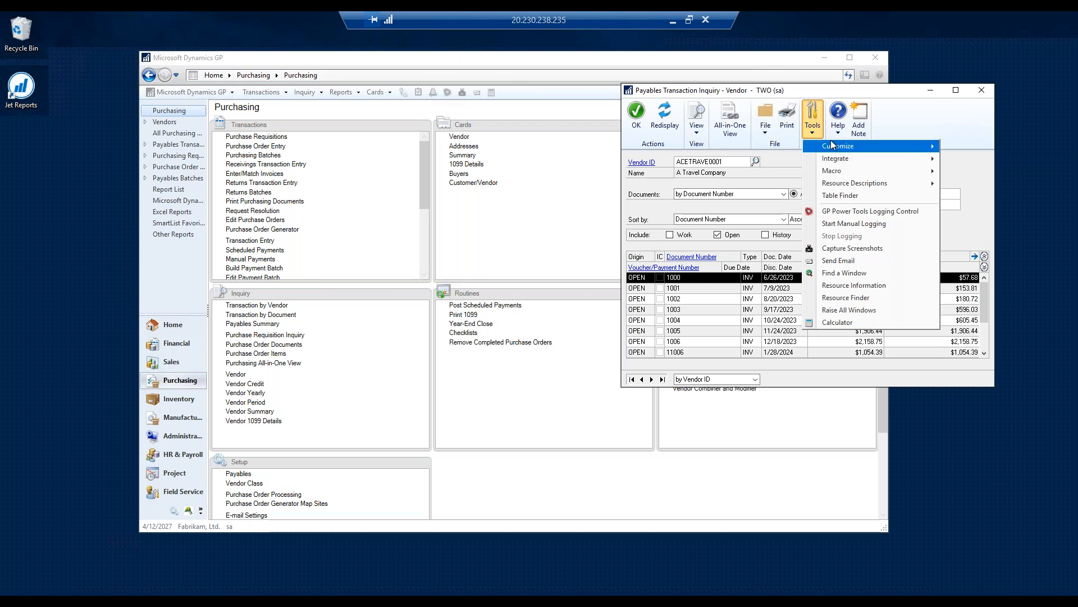
pyautogui.moveTo(832, 144)
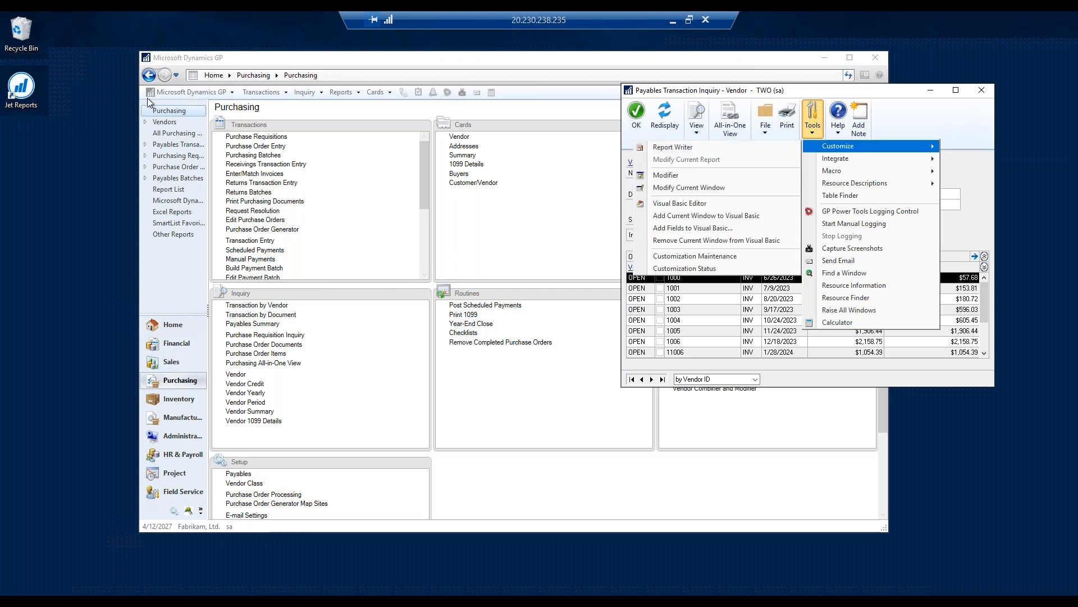
pyautogui.click(206, 91)
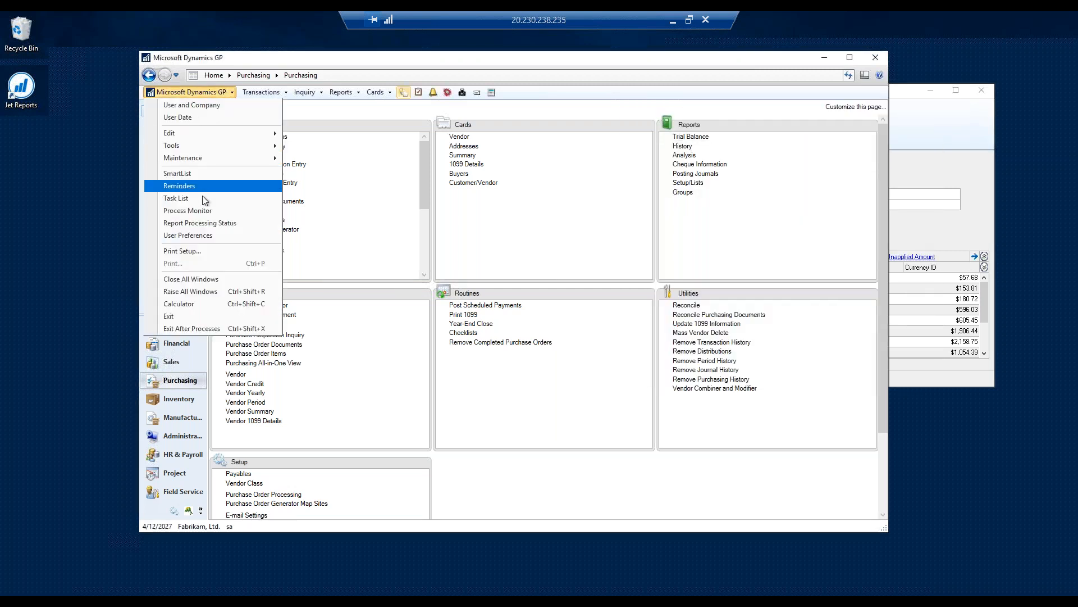
pyautogui.moveTo(200, 141)
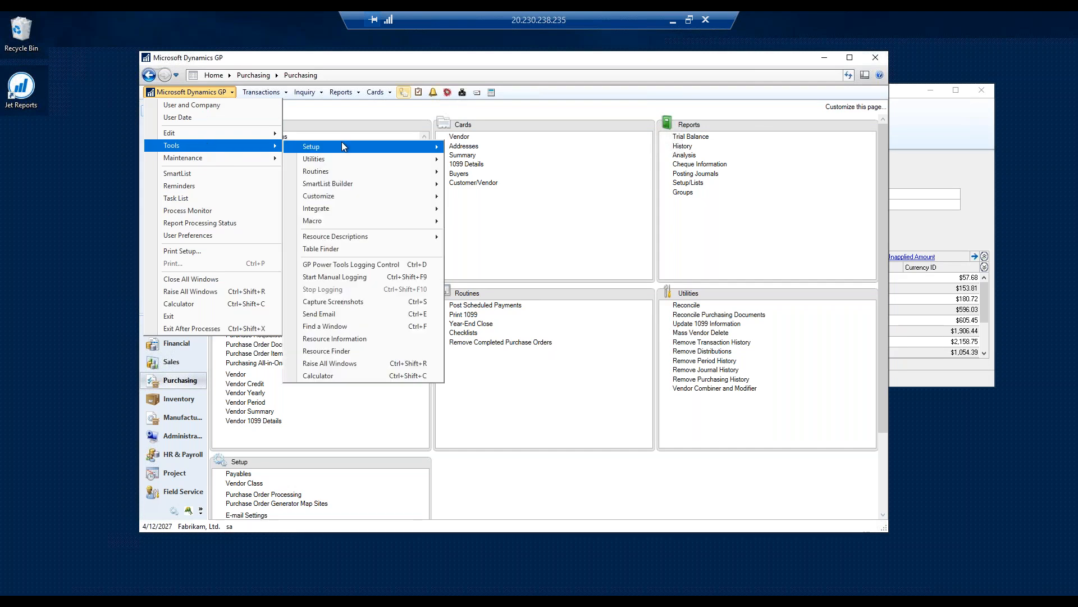
pyautogui.moveTo(344, 147)
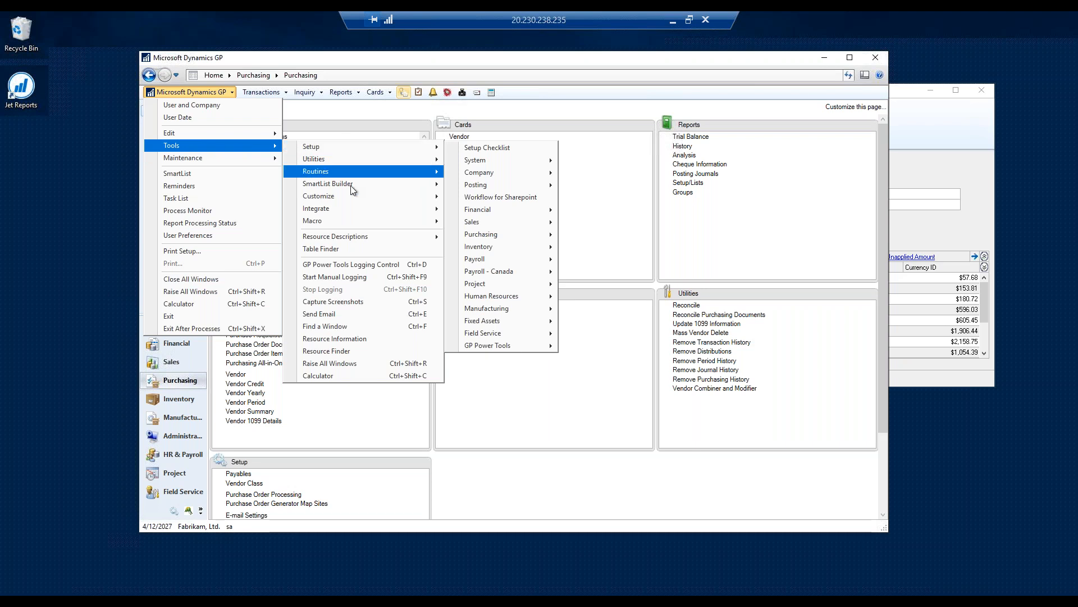
pyautogui.moveTo(345, 241)
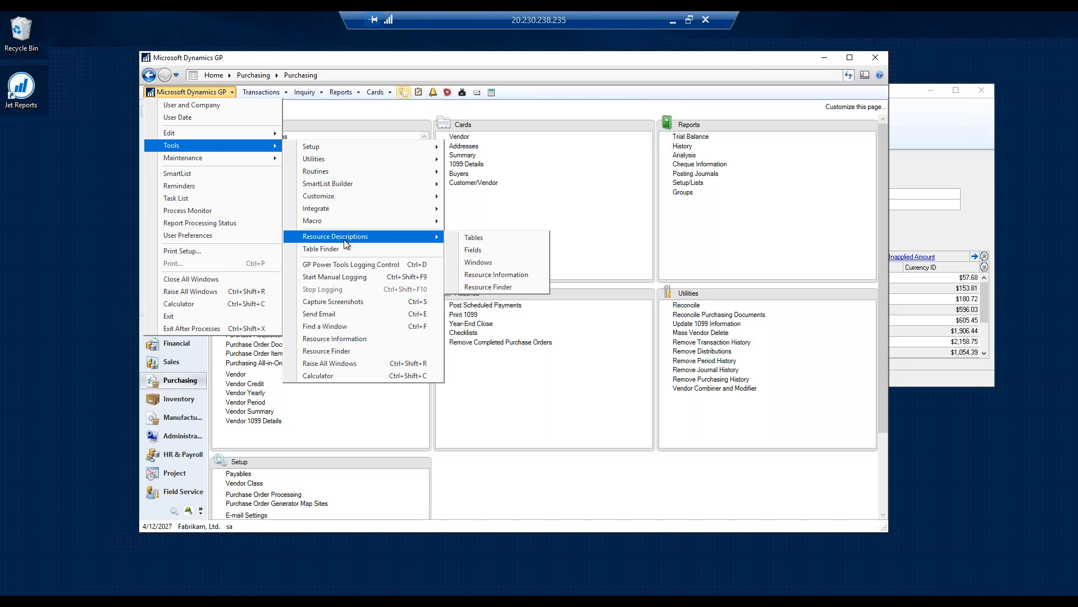
pyautogui.click(479, 239)
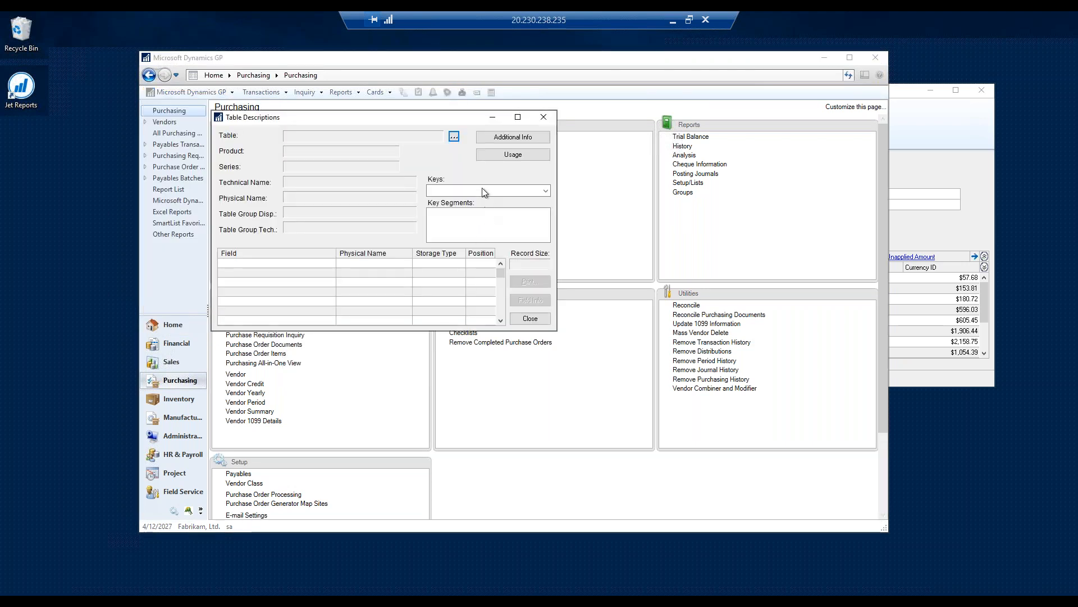
pyautogui.click(451, 138)
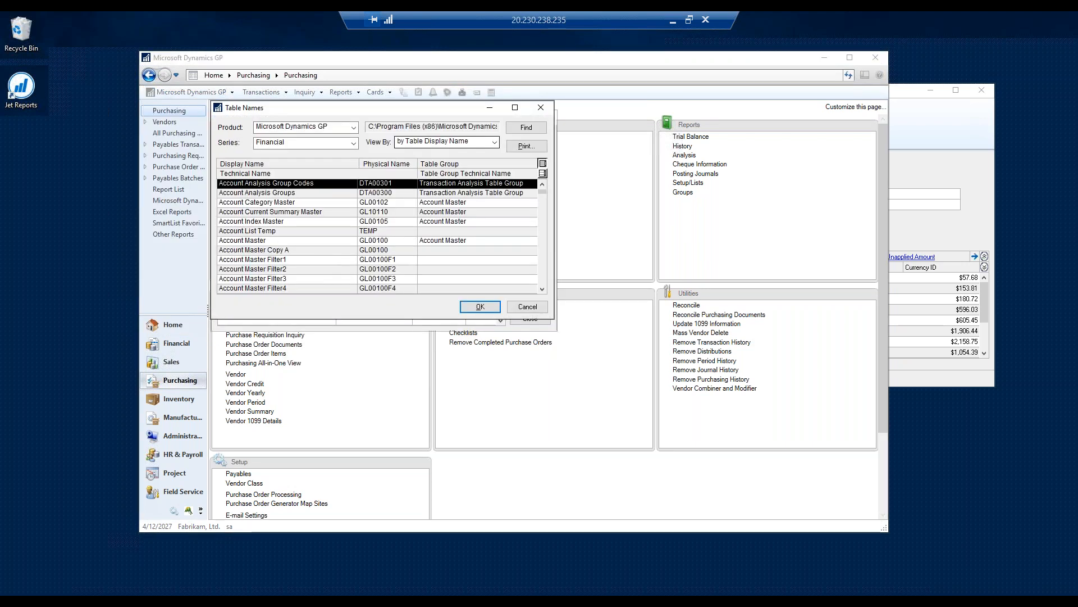
pyautogui.moveTo(406, 111); pyautogui.dragTo(795, 128)
# - Set the table lookup's product to Microsoft Dynamics GP and its series to Purchasing
pyautogui.click(679, 145)
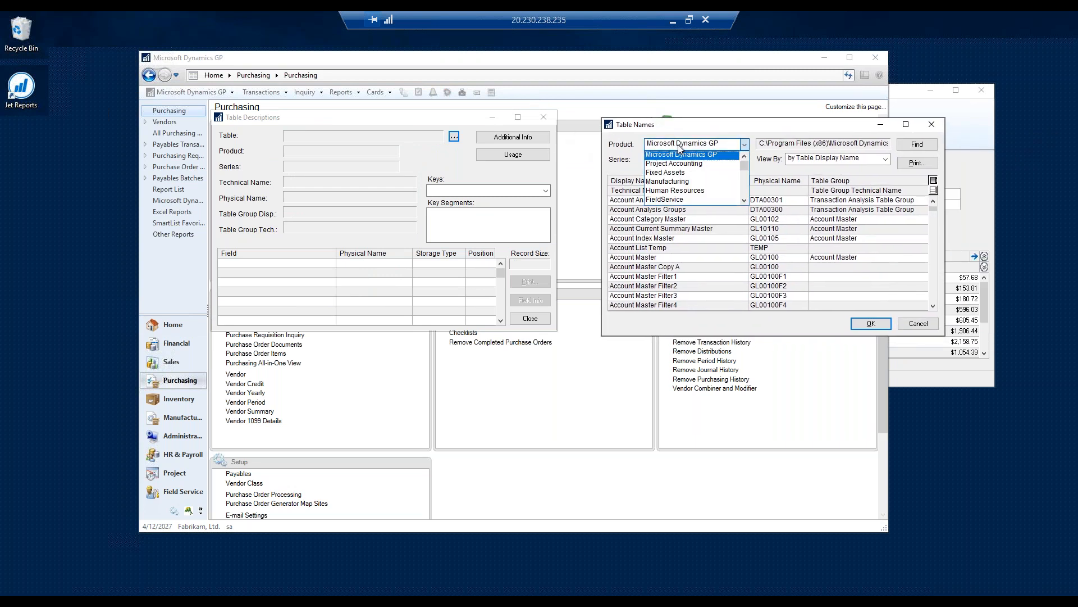
pyautogui.click(745, 201)
pyautogui.click(745, 200)
pyautogui.click(745, 200)
pyautogui.click(744, 201)
pyautogui.click(744, 201)
pyautogui.click(744, 200)
pyautogui.click(745, 201)
pyautogui.scroll(4, 724, 201)
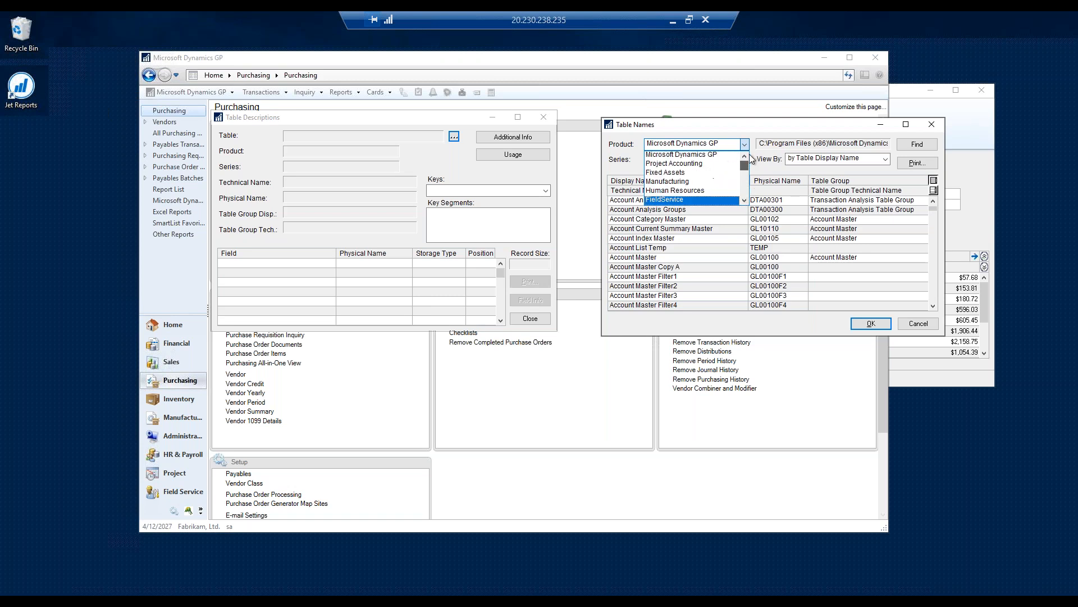
pyautogui.click(693, 155)
pyautogui.click(660, 164)
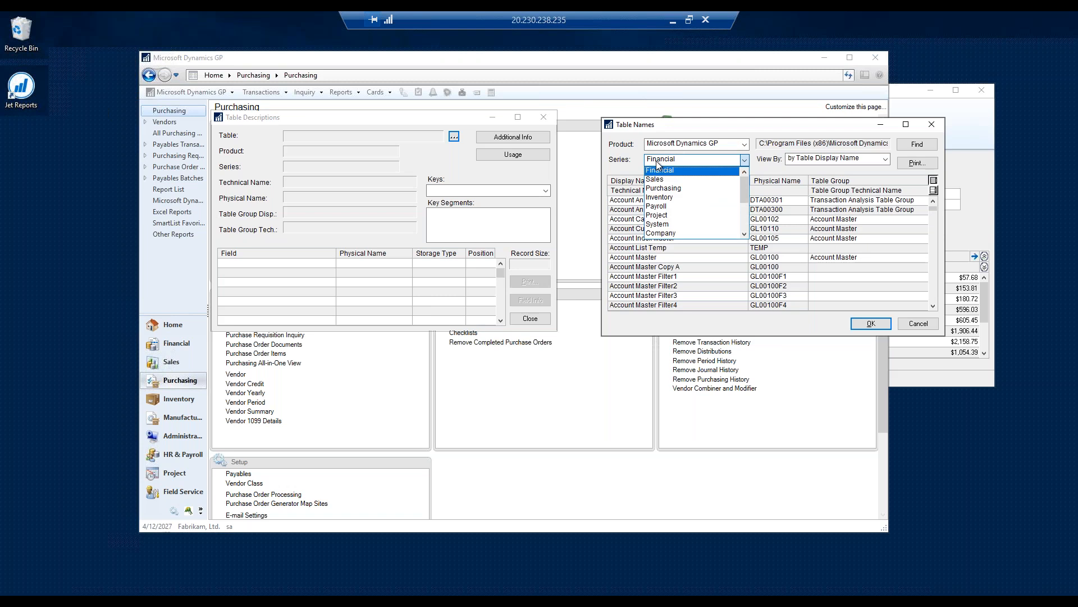
pyautogui.click(666, 189)
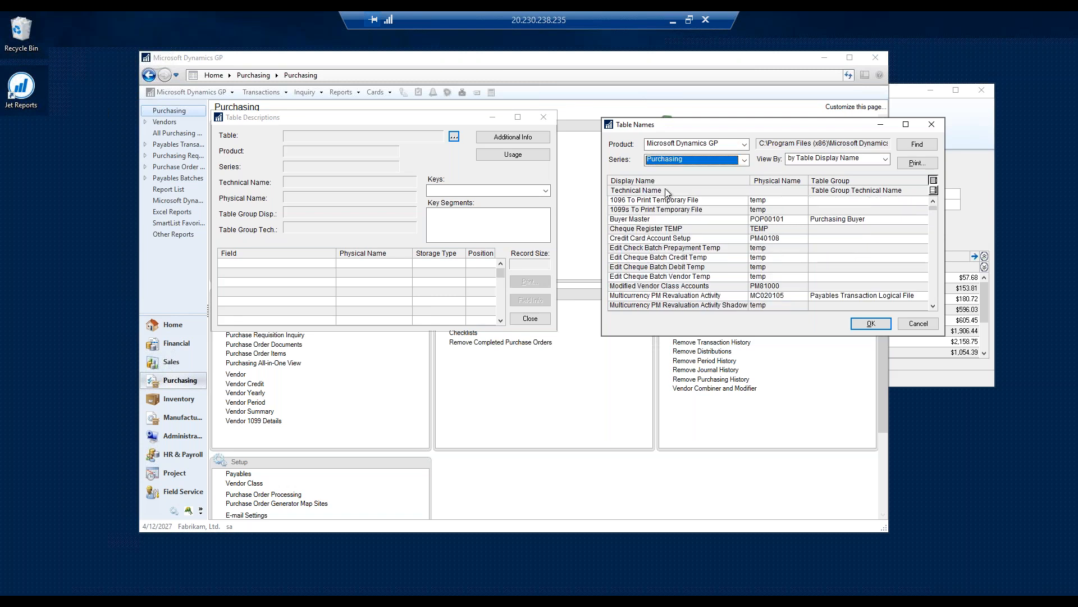
# - Look through the Purchasing tables by display name for the payables transaction and vendor master tables
pyautogui.click(662, 248)
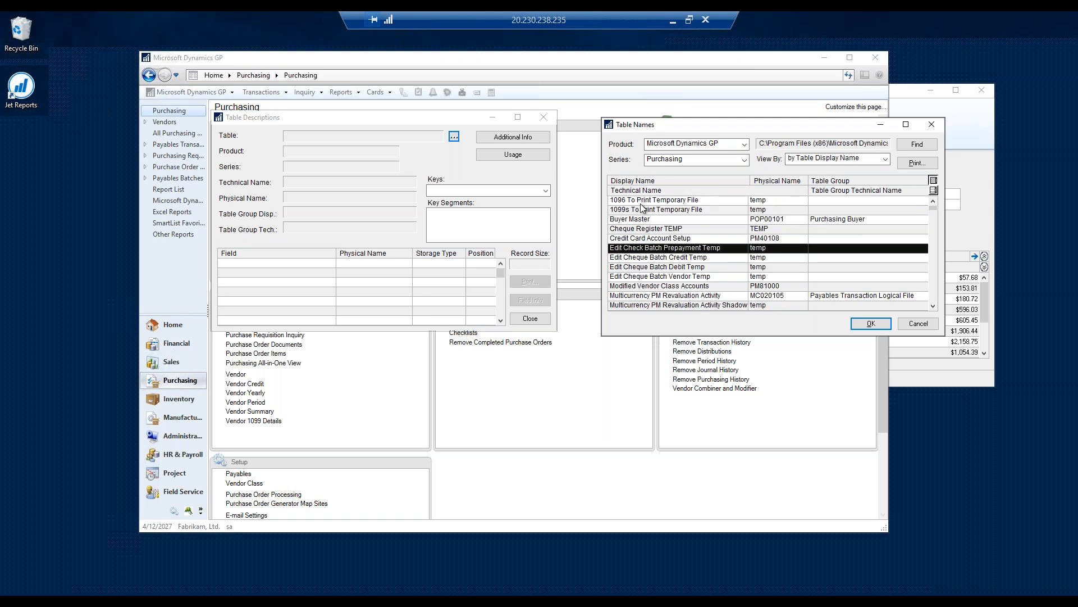
pyautogui.scroll(-5, 642, 296)
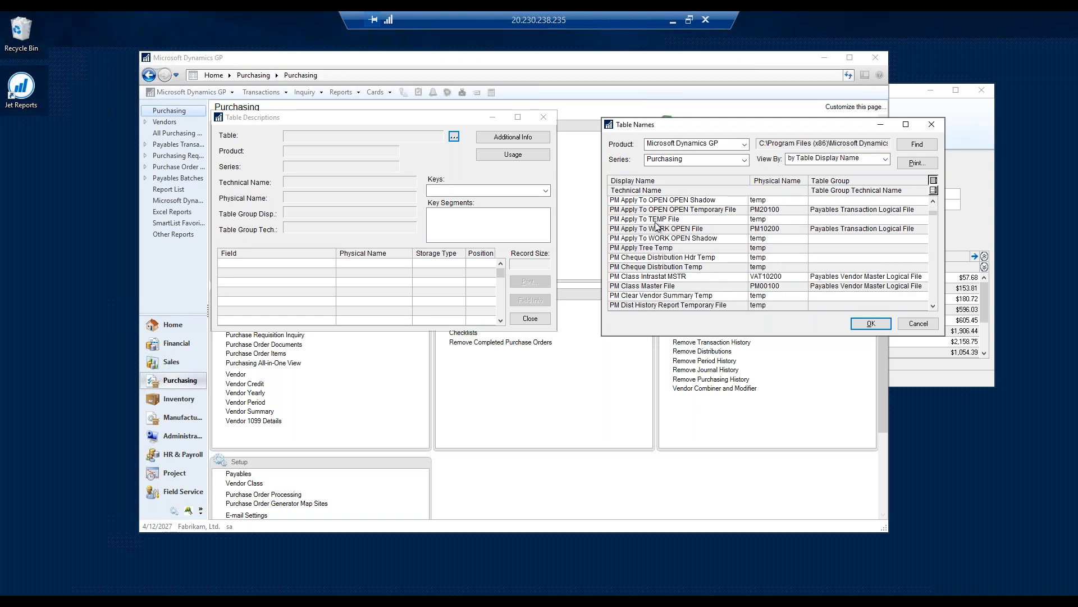
pyautogui.scroll(-6, 657, 230)
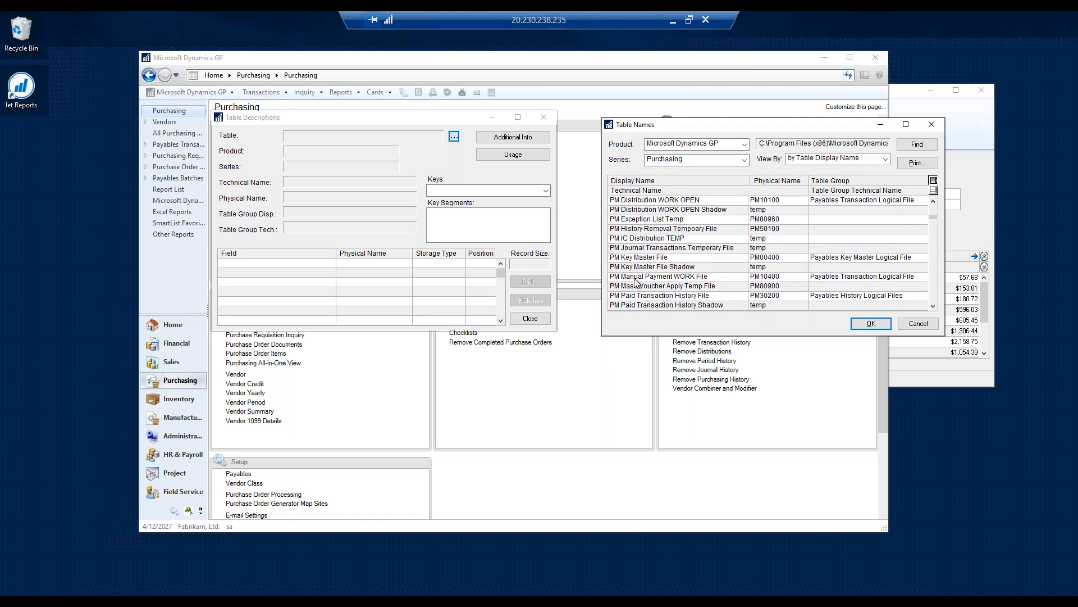
pyautogui.scroll(-5, 635, 276)
pyautogui.scroll(-5, 638, 262)
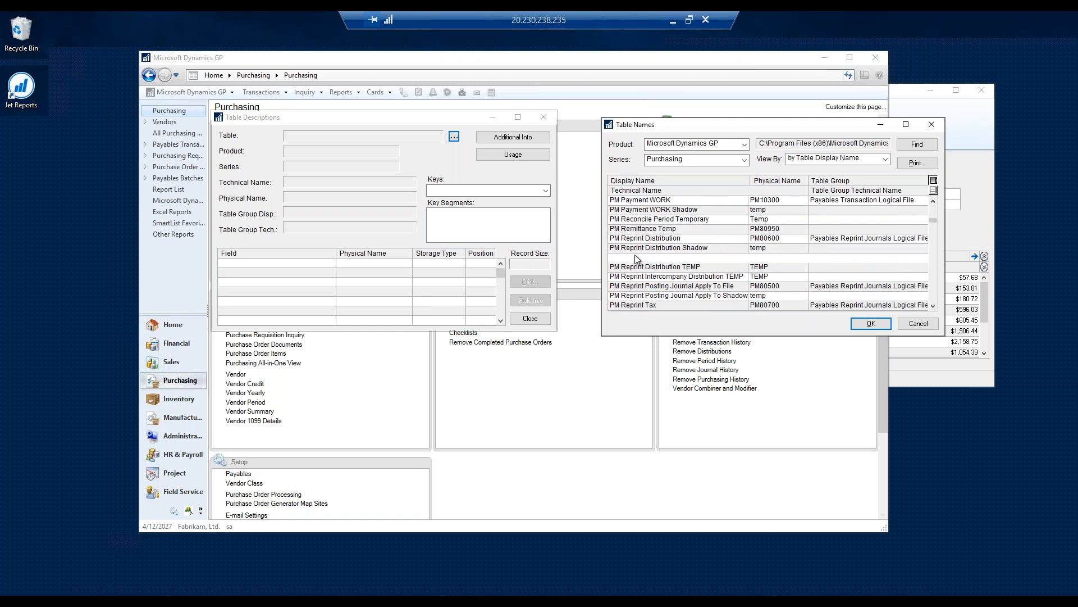
pyautogui.scroll(-7, 639, 263)
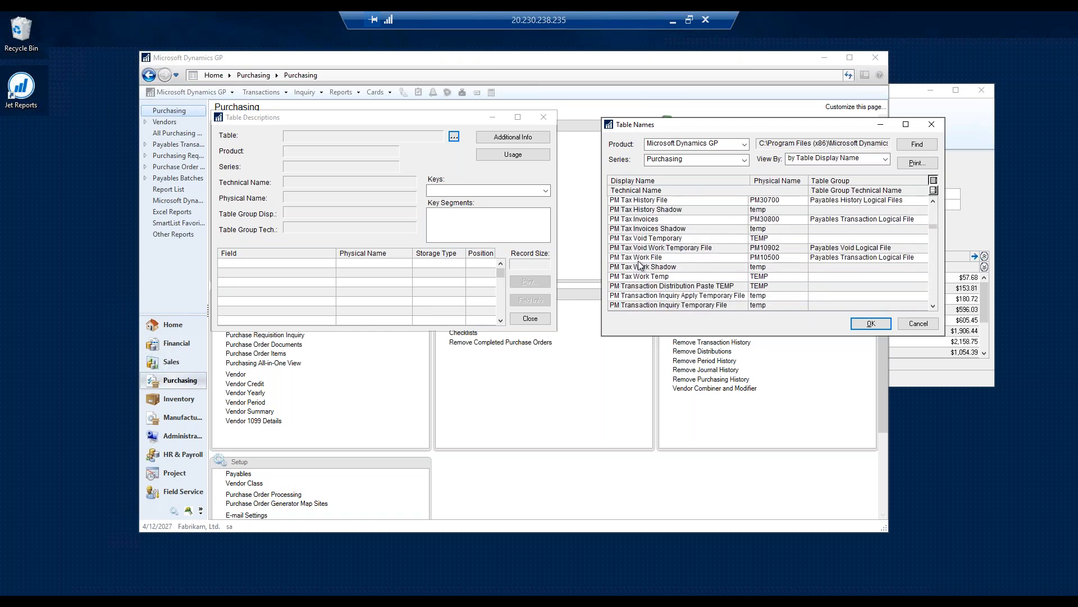
pyautogui.scroll(-3, 655, 233)
# - List the tables by physical name and select the PM Transaction WORK File (PM10000)
pyautogui.click(810, 161)
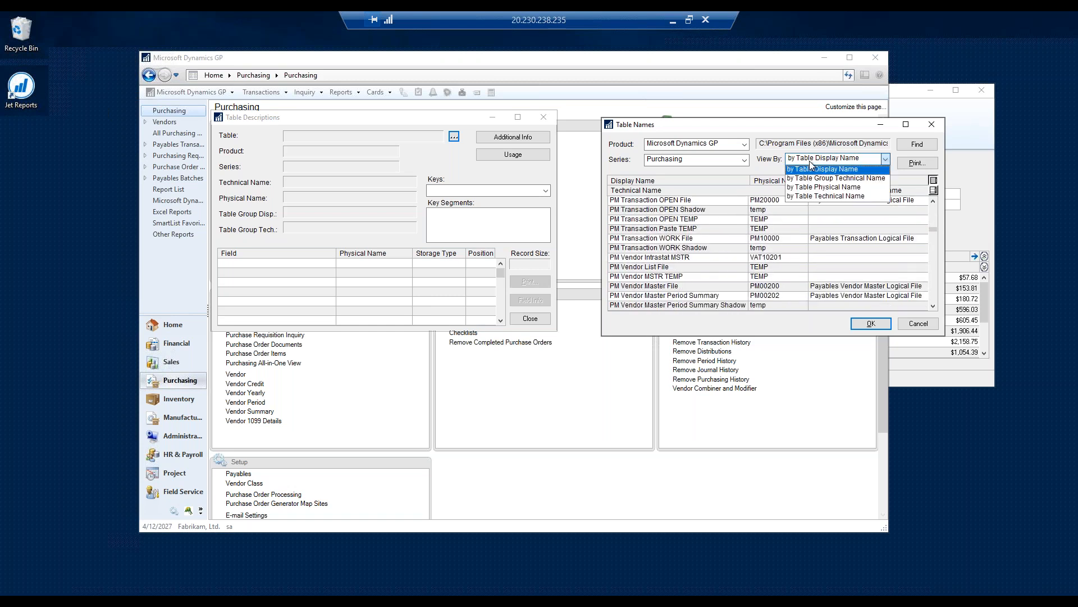
pyautogui.click(826, 187)
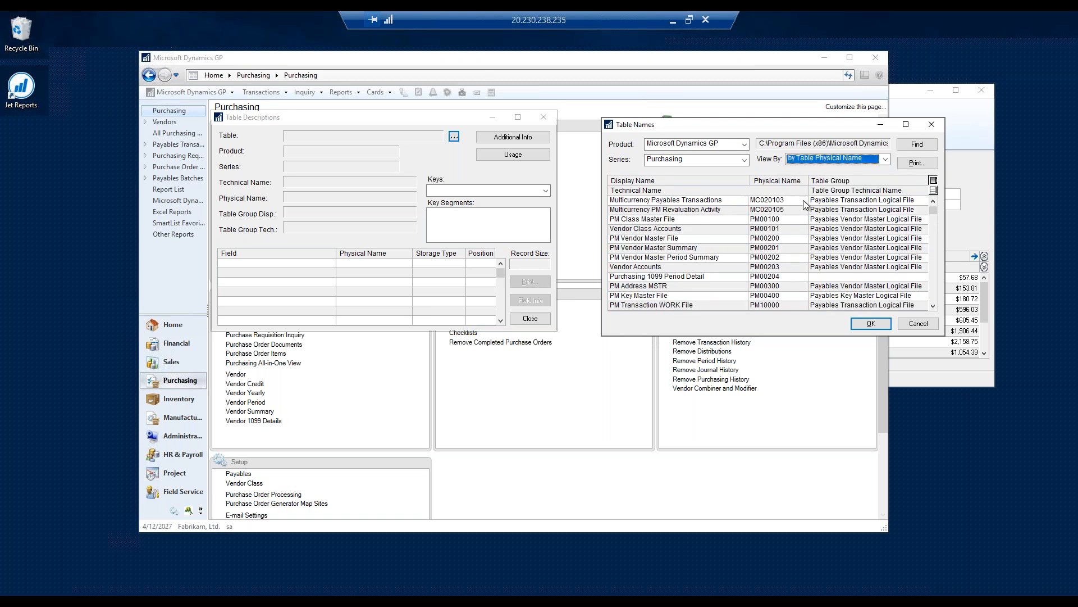
pyautogui.click(773, 260)
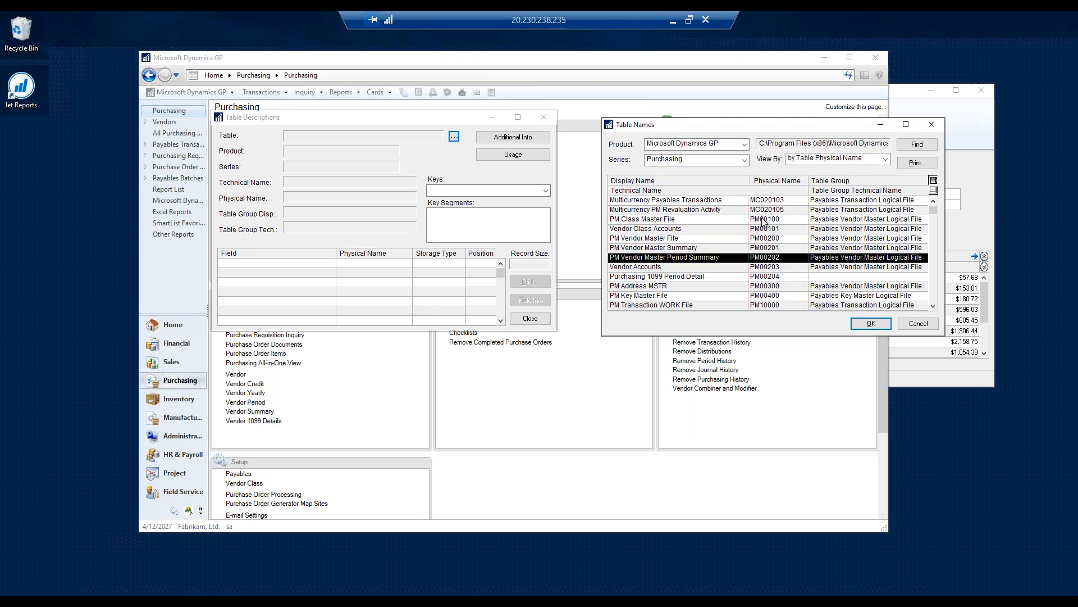
pyautogui.click(767, 220)
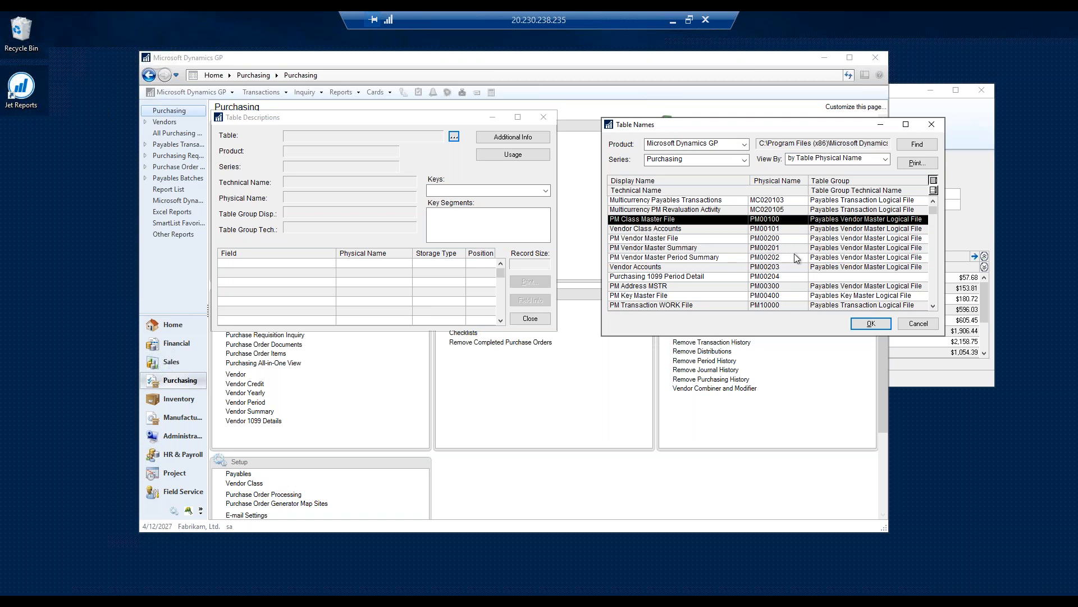
pyautogui.scroll(-2, 771, 278)
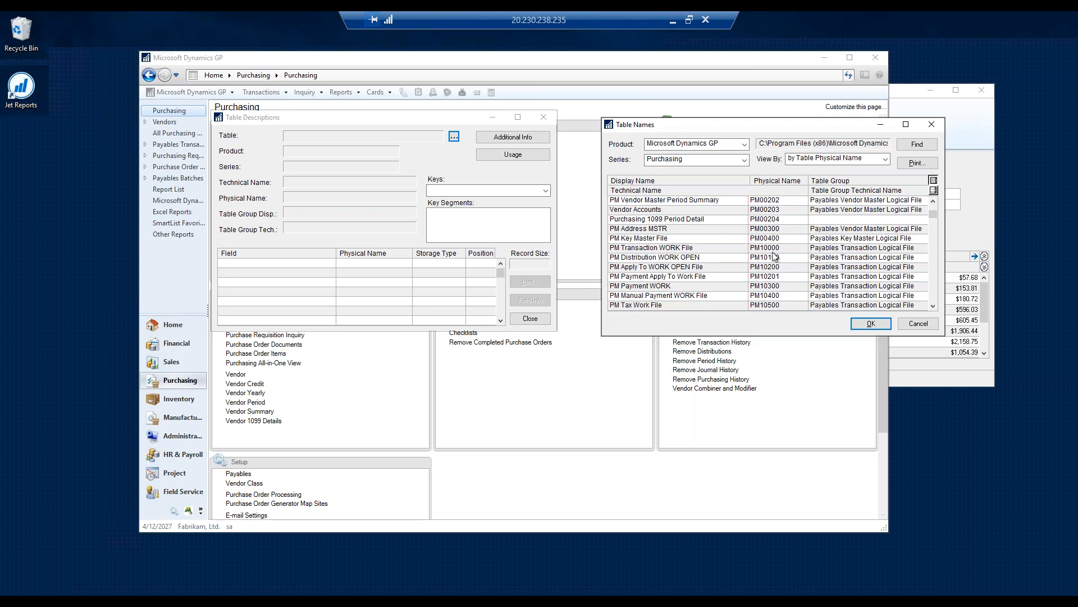
pyautogui.click(773, 251)
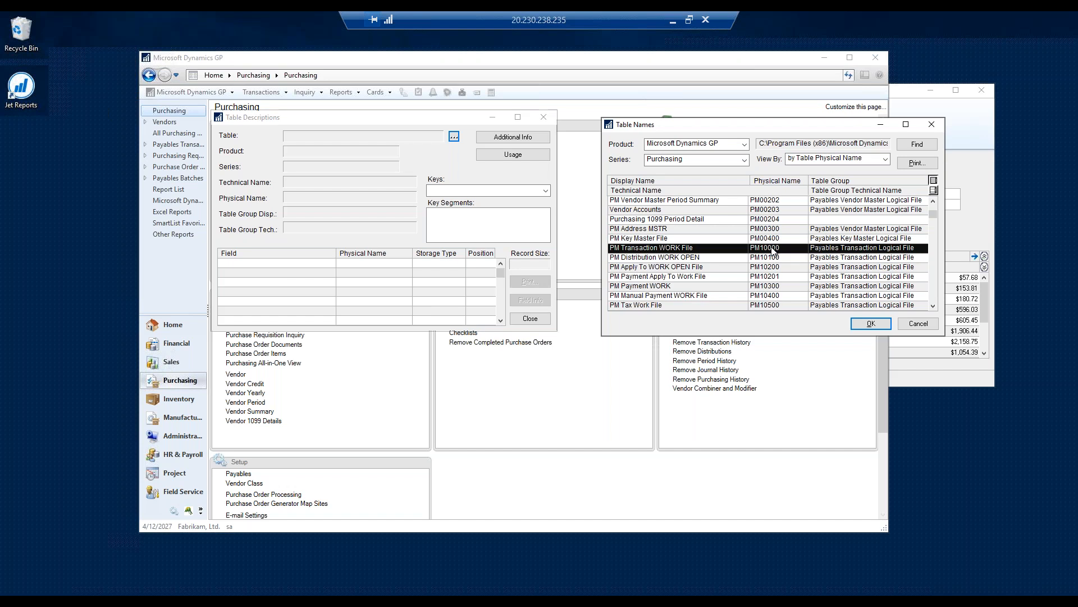
# - Find and select the PM Transaction OPEN File (PM20000) in the Purchasing table list
pyautogui.scroll(-1, 790, 275)
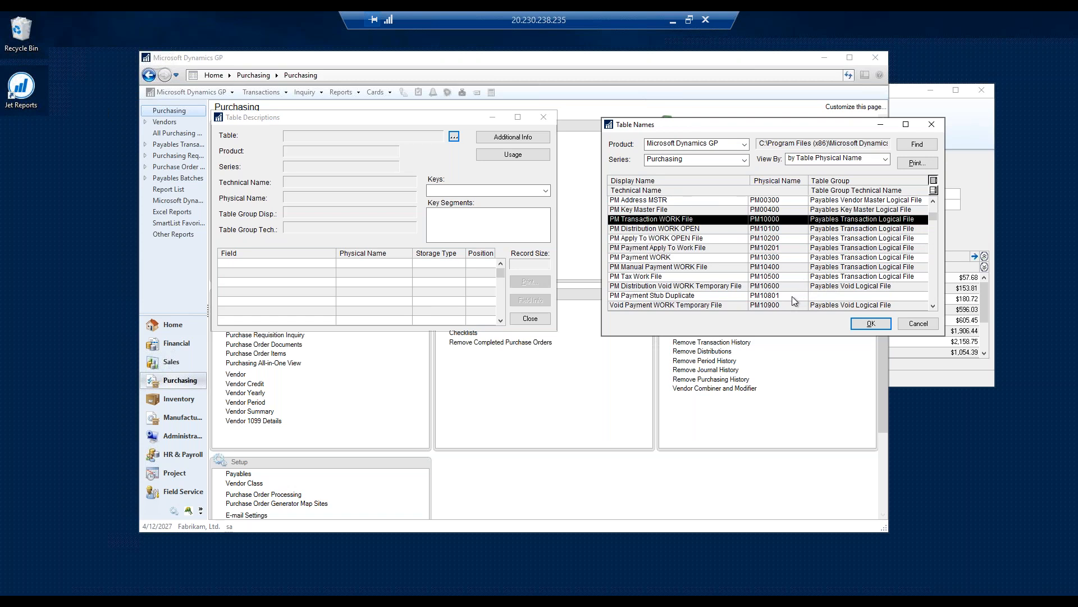
pyautogui.scroll(-1, 792, 296)
pyautogui.scroll(-2, 778, 298)
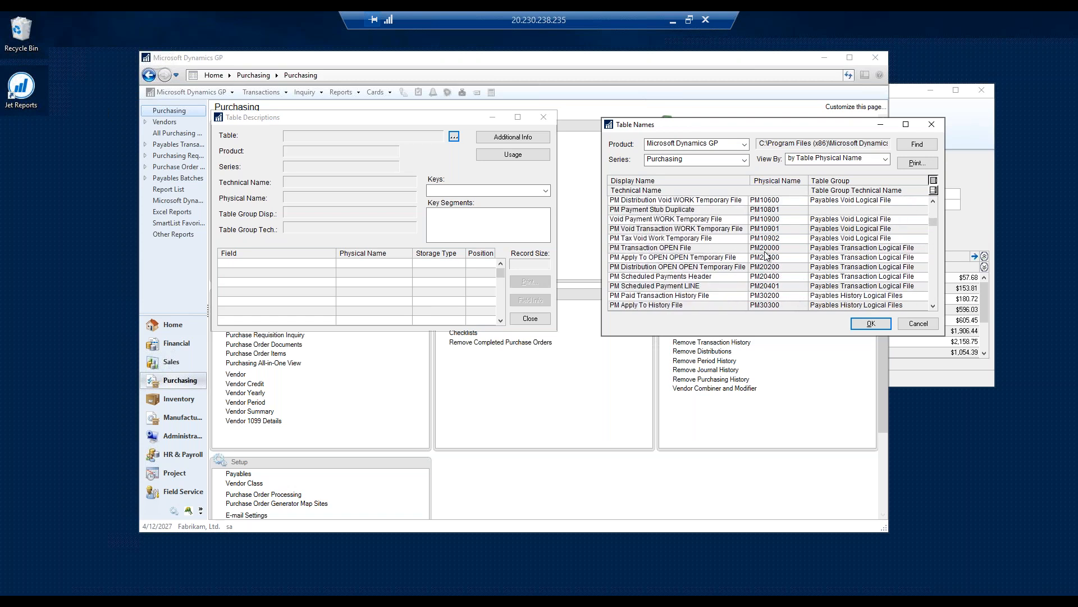
pyautogui.click(766, 249)
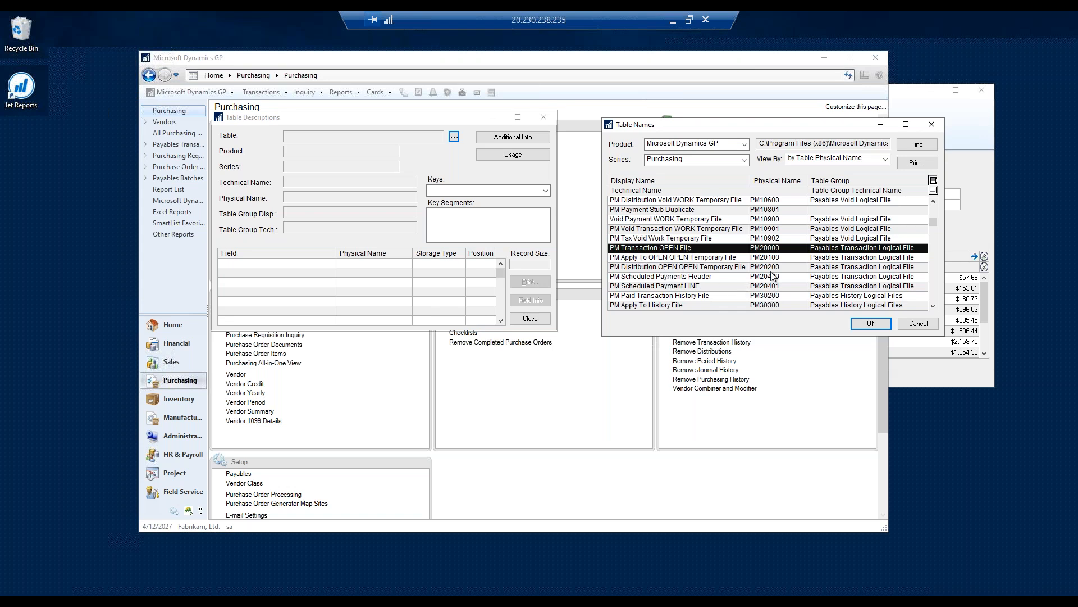
# - Check the PM Paid Transaction History File (PM30200) entry and load the PM Transaction OPEN File (PM20000) into the table descriptions
pyautogui.click(664, 296)
pyautogui.scroll(-2, 665, 297)
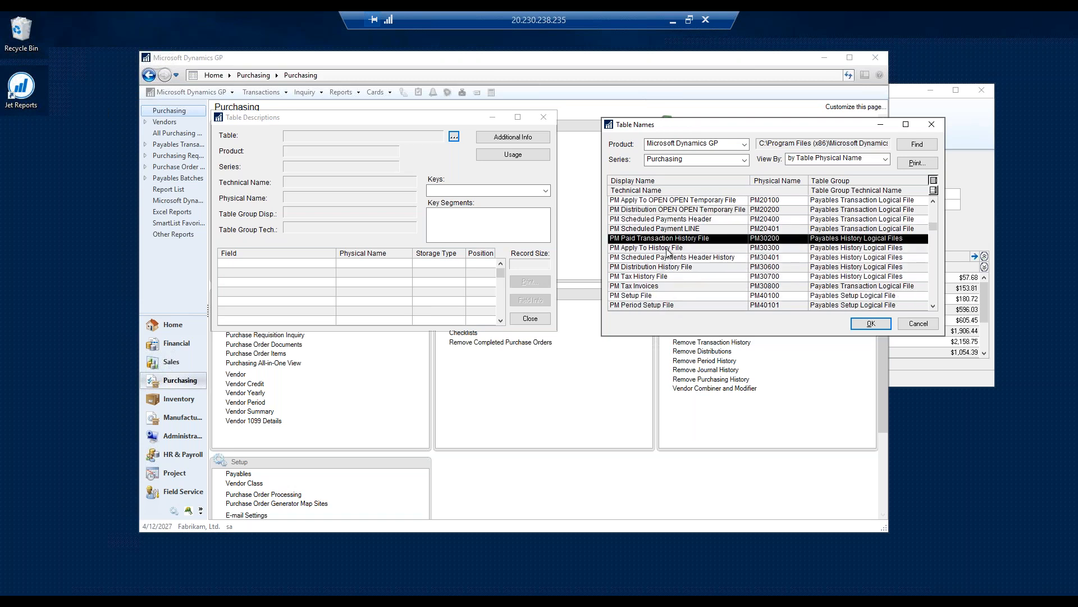
pyautogui.scroll(1, 776, 247)
pyautogui.scroll(1, 775, 249)
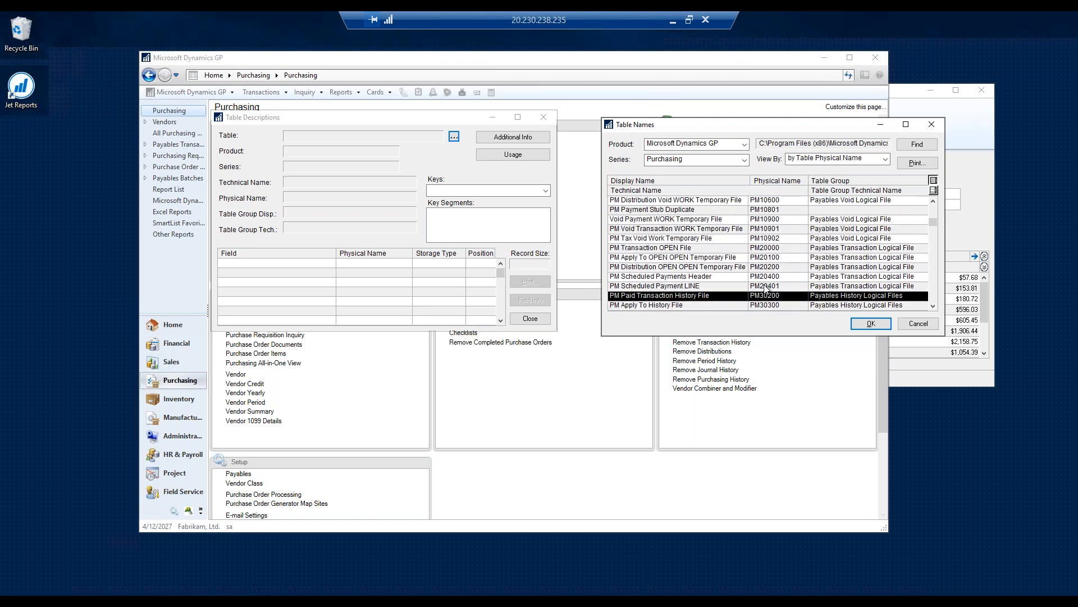
pyautogui.click(767, 250)
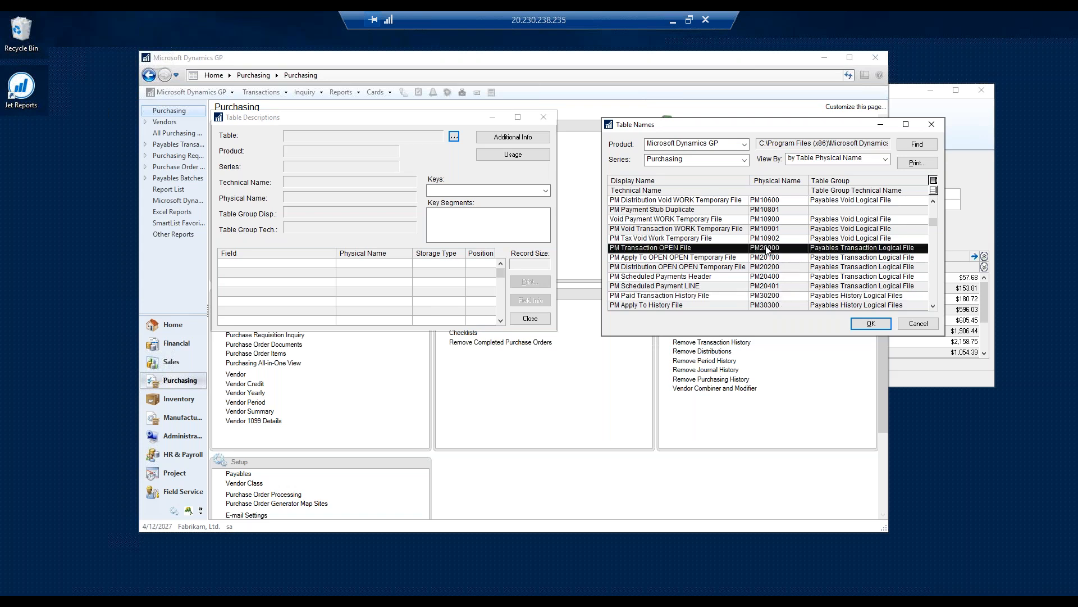
pyautogui.doubleClick(672, 251)
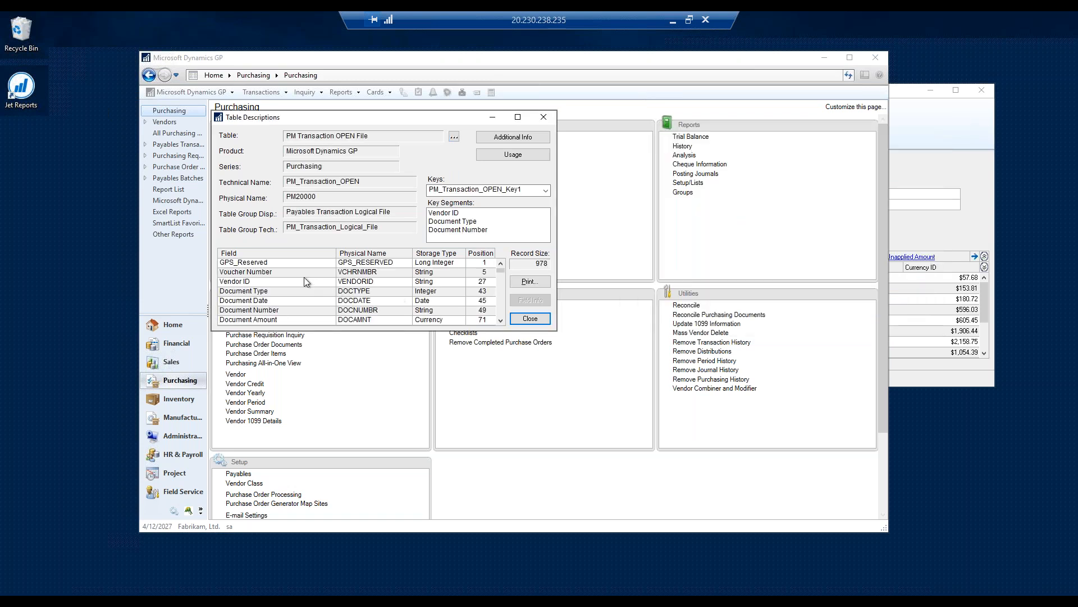
# - Look through the field list of the PM Transaction OPEN File, checking the display and physical names of fields such as Voucher Number and Vendor ID
pyautogui.click(273, 274)
pyautogui.scroll(-12, 318, 288)
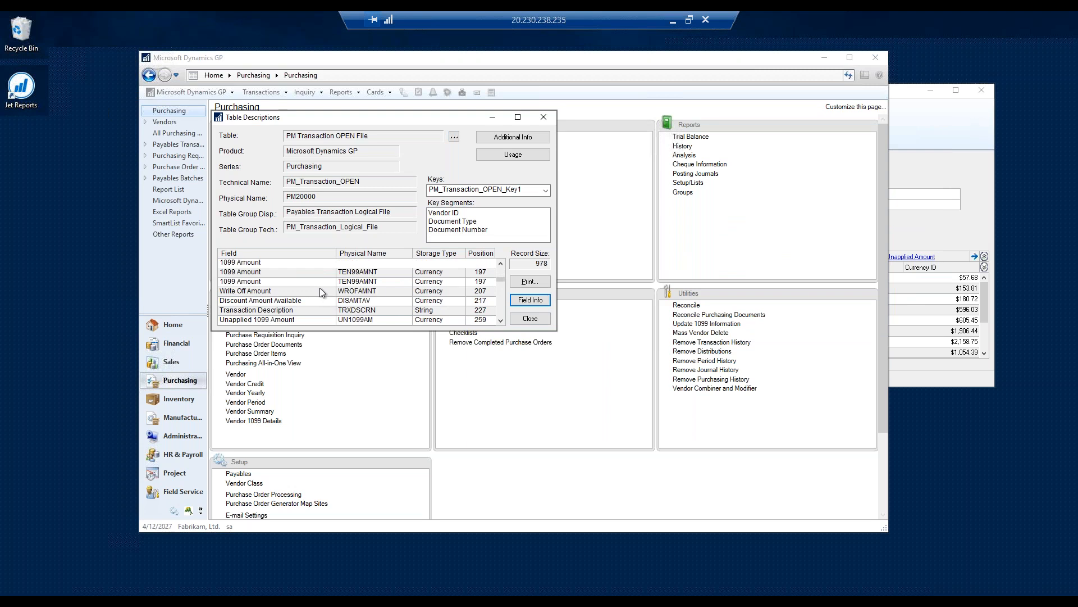
pyautogui.scroll(4, 327, 301)
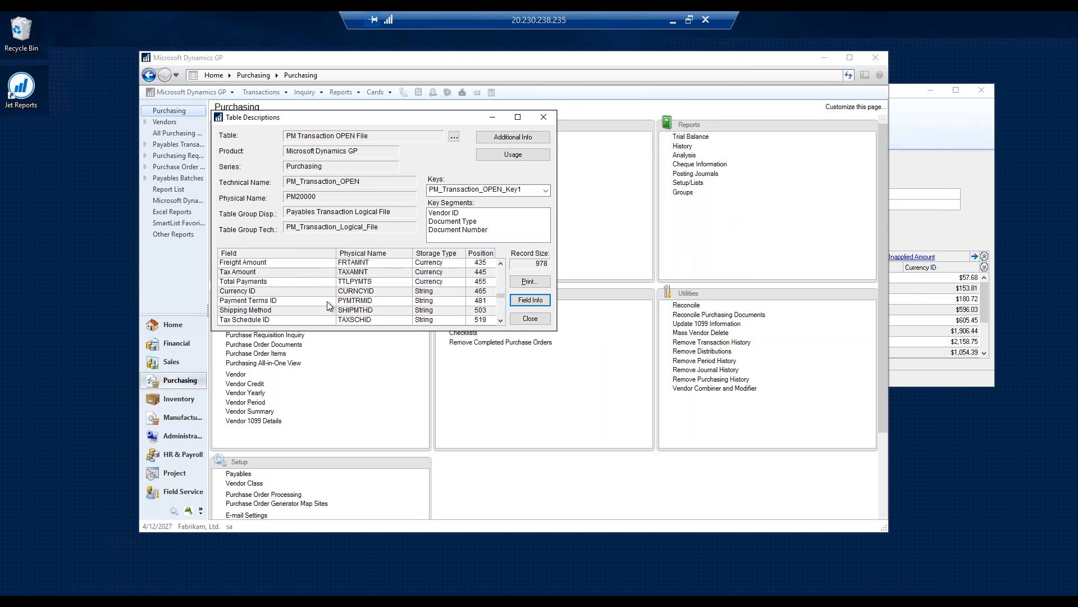
pyautogui.scroll(5, 327, 301)
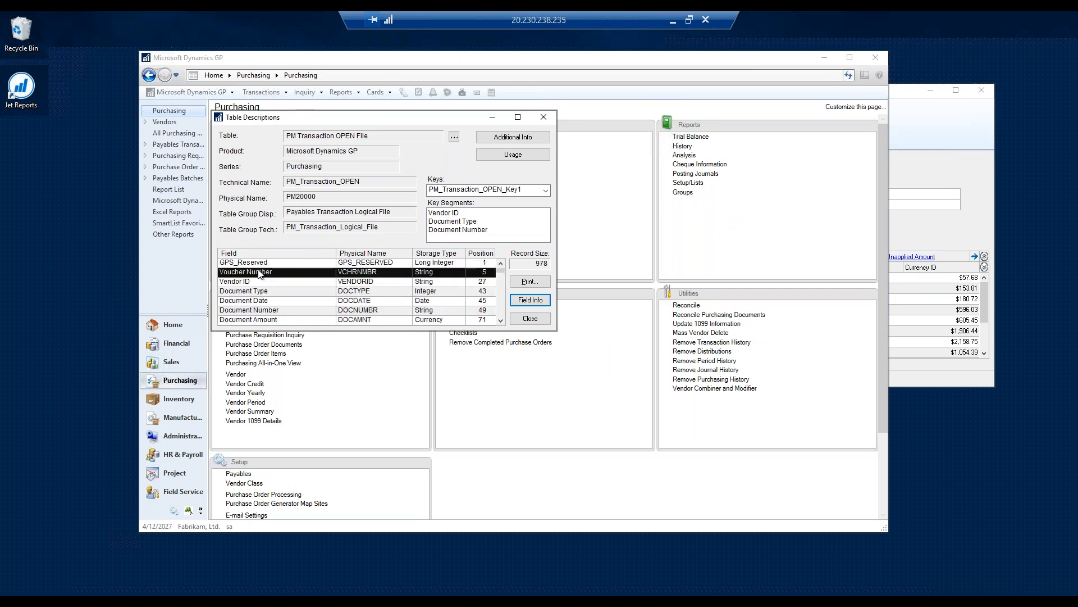
pyautogui.click(258, 282)
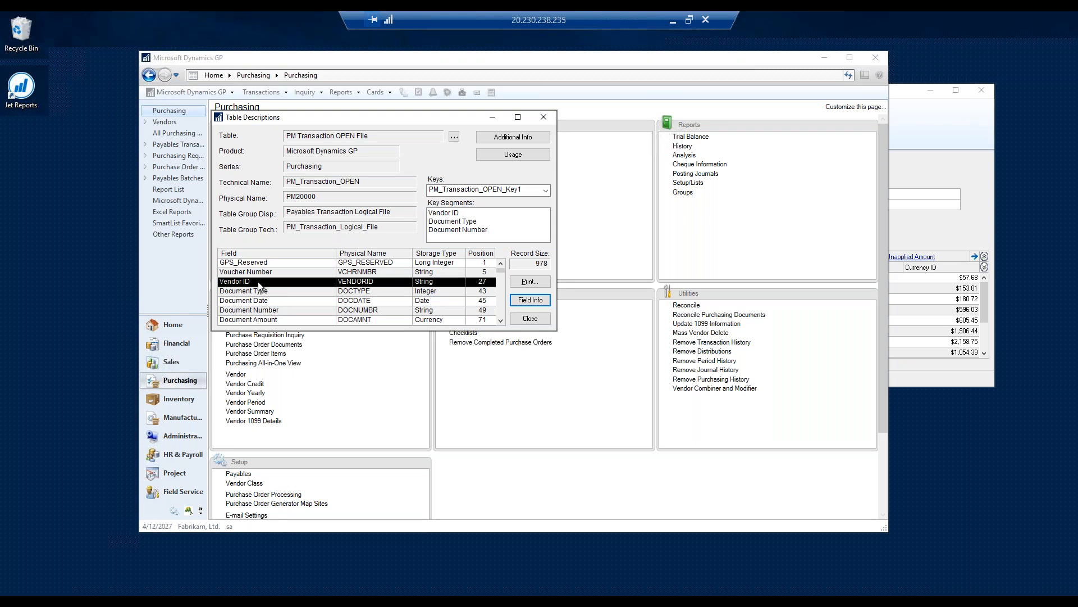
pyautogui.press('Up')
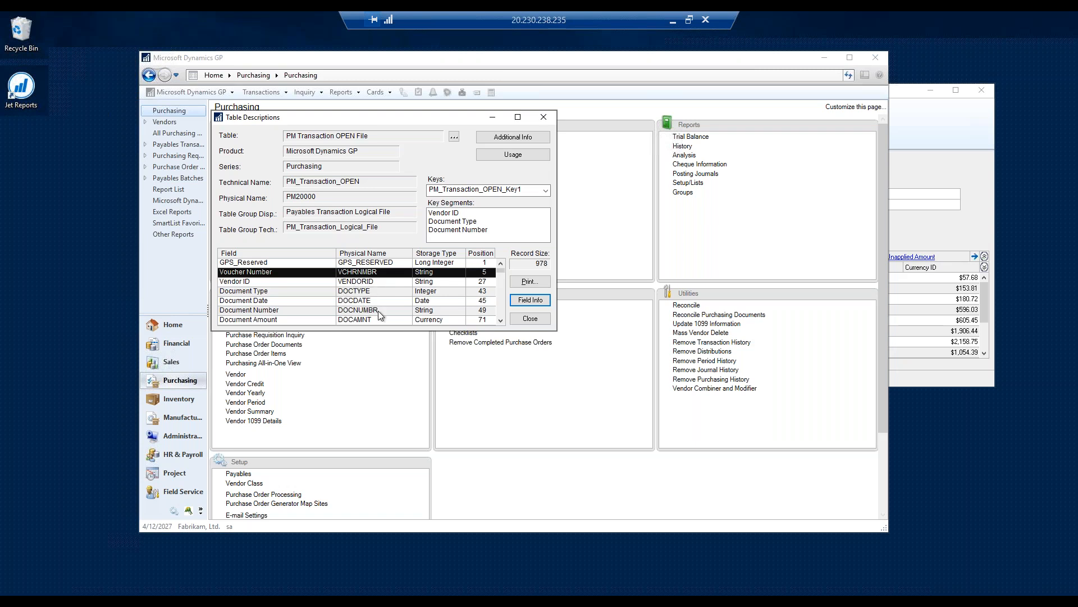
pyautogui.scroll(-4, 372, 316)
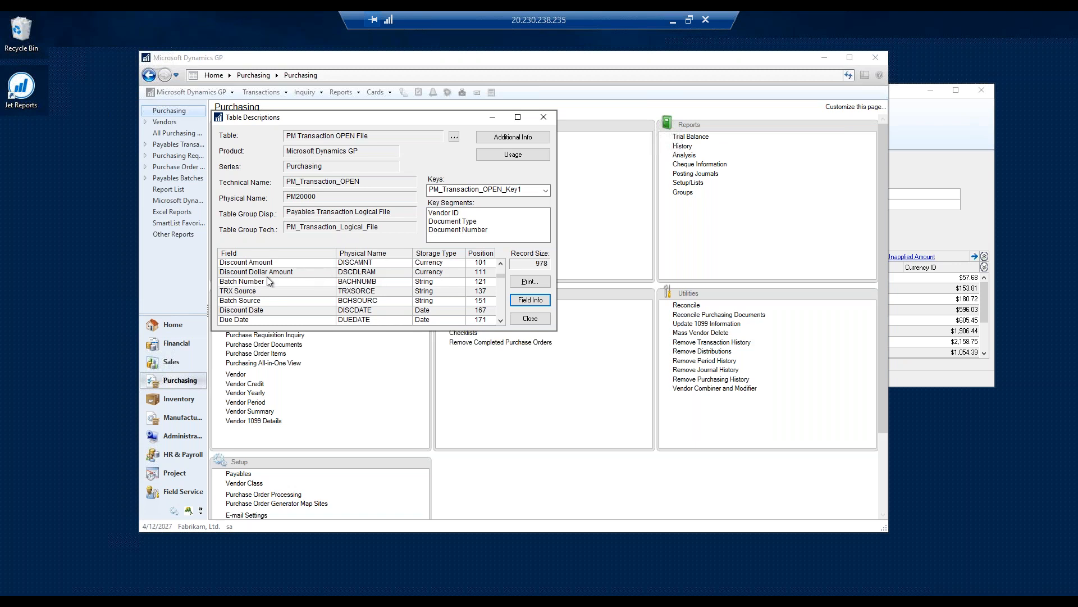
pyautogui.click(351, 273)
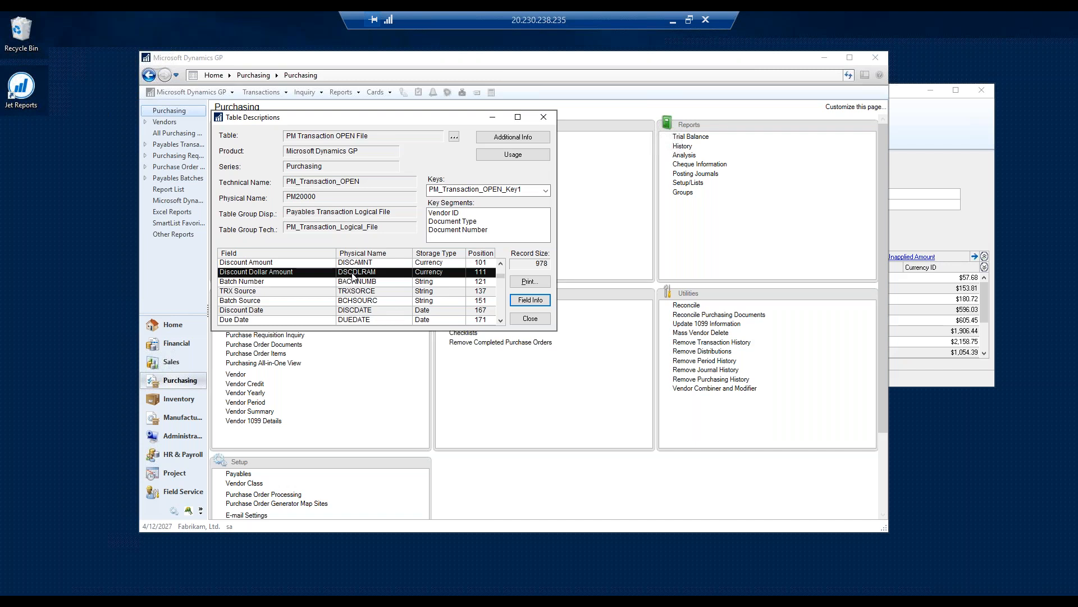
pyautogui.scroll(3, 397, 295)
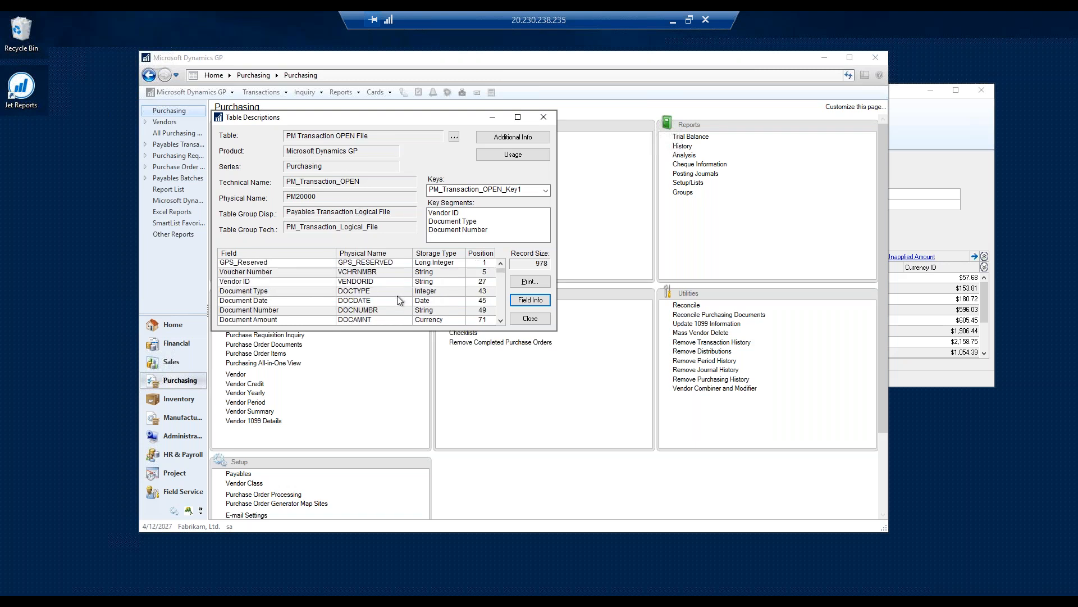
# - View the additional field information for the Document Type (DOCTYPE) field and close it
pyautogui.click(364, 294)
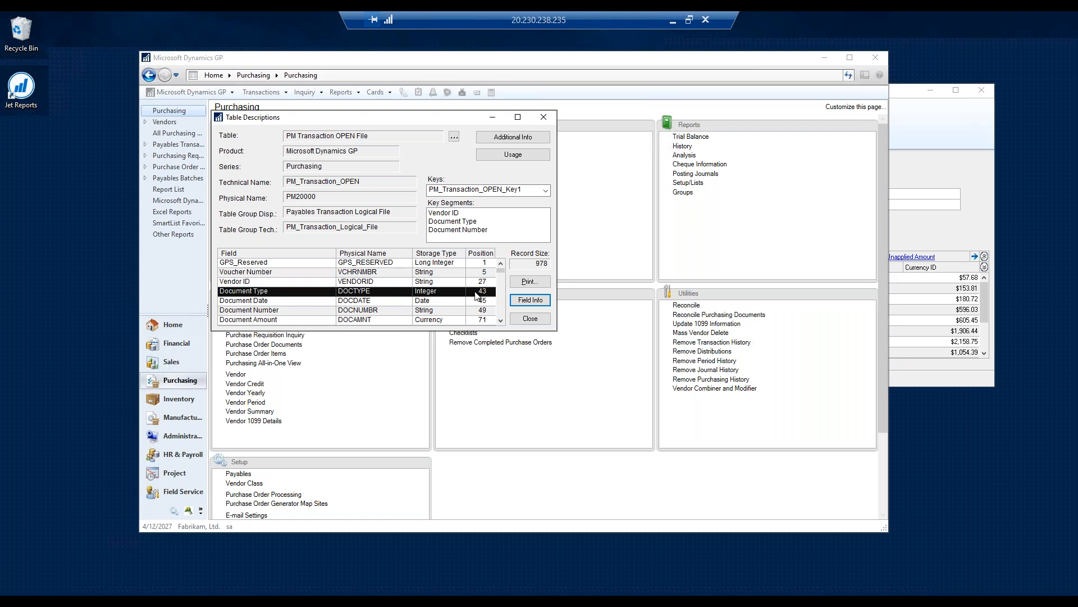
pyautogui.click(531, 301)
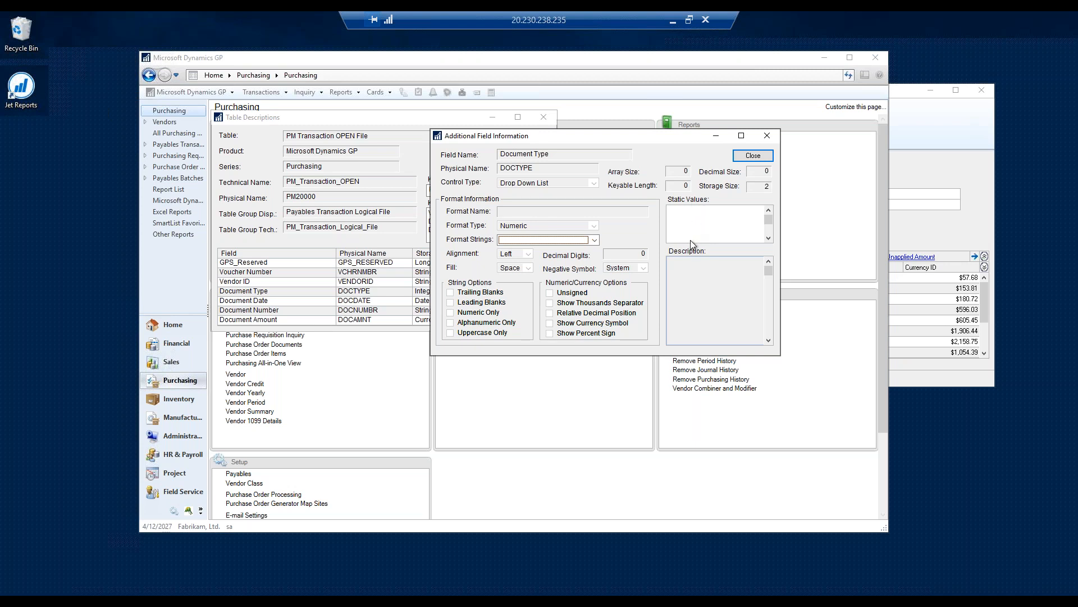
pyautogui.click(753, 156)
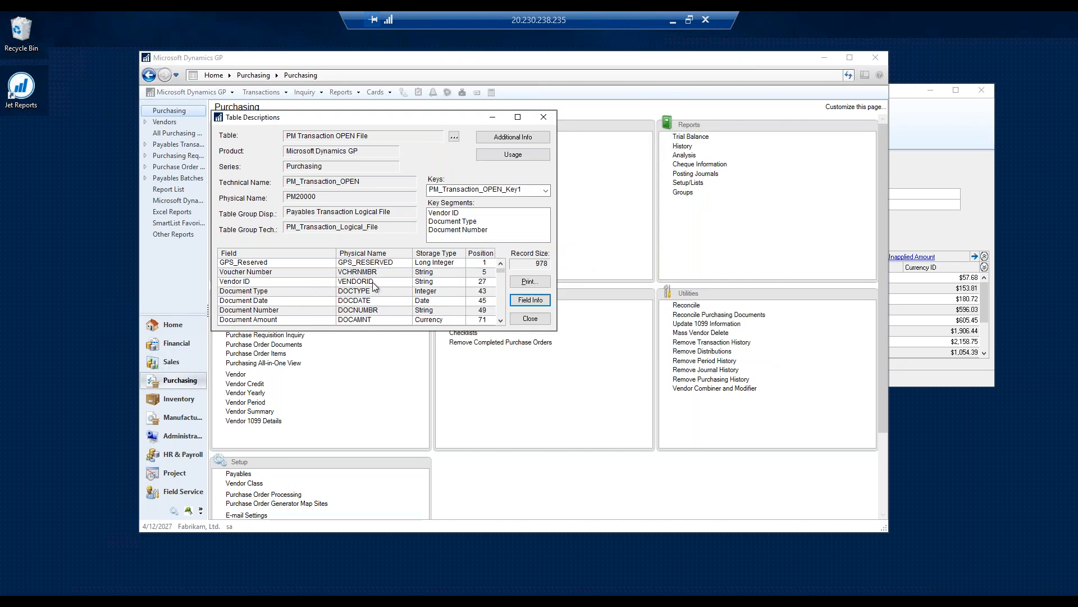
# - Switch to Microsoft Edge, search the web for "victoria yudin gp tables" and open the blog's GP Tables page
pyautogui.click(125, 599)
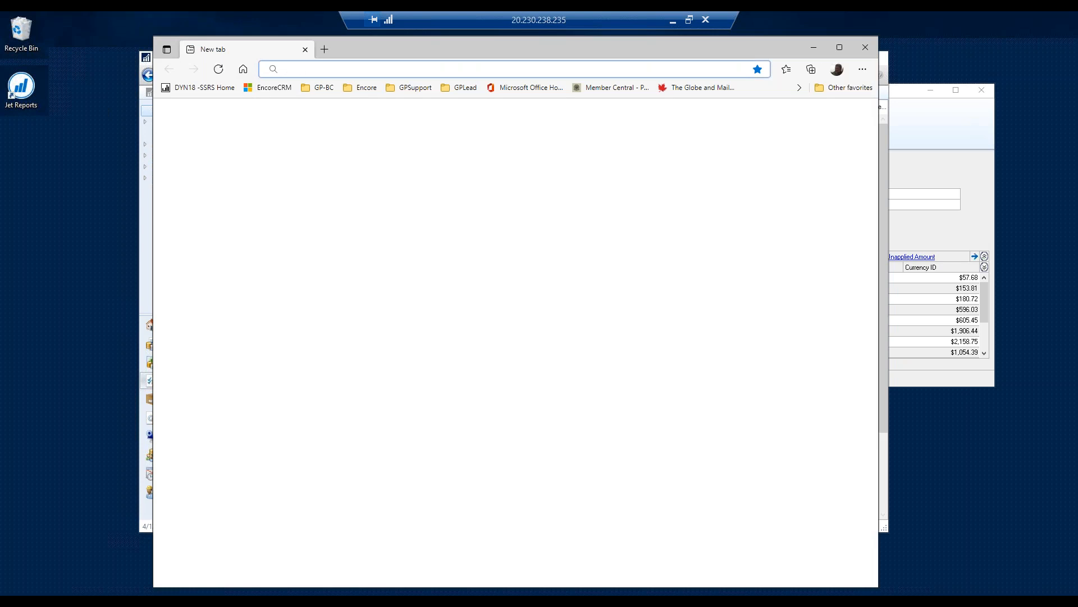
pyautogui.write('victo')
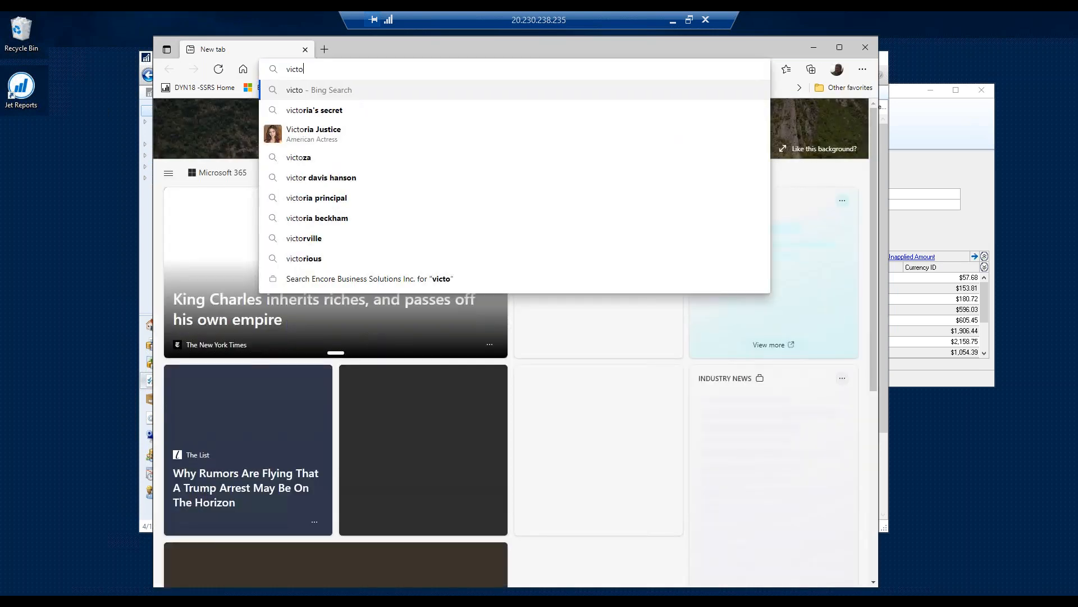
pyautogui.write('ria ')
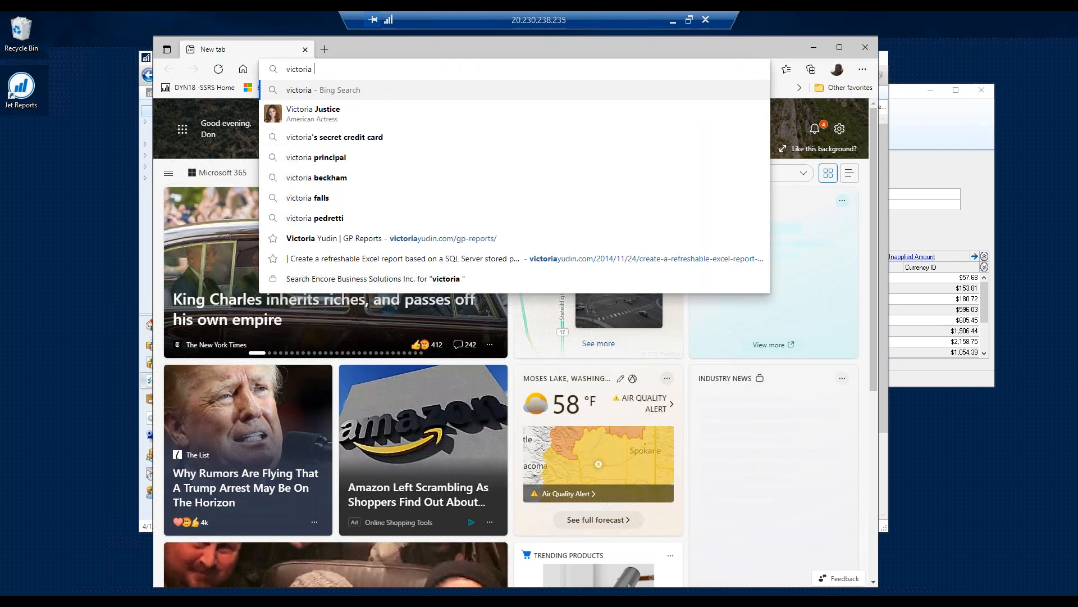
pyautogui.write('yudin')
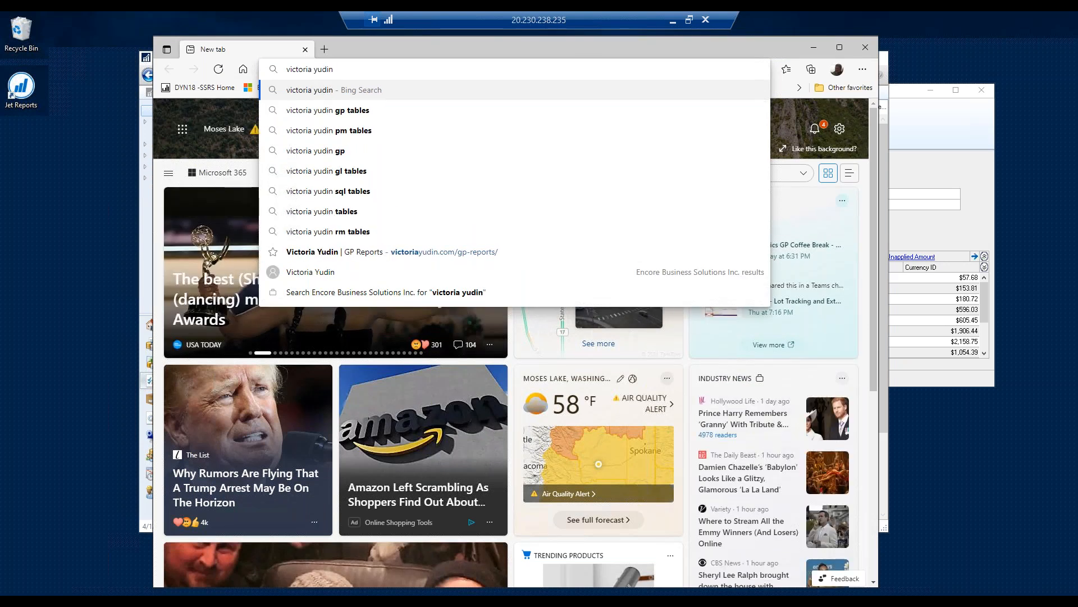
pyautogui.click(323, 112)
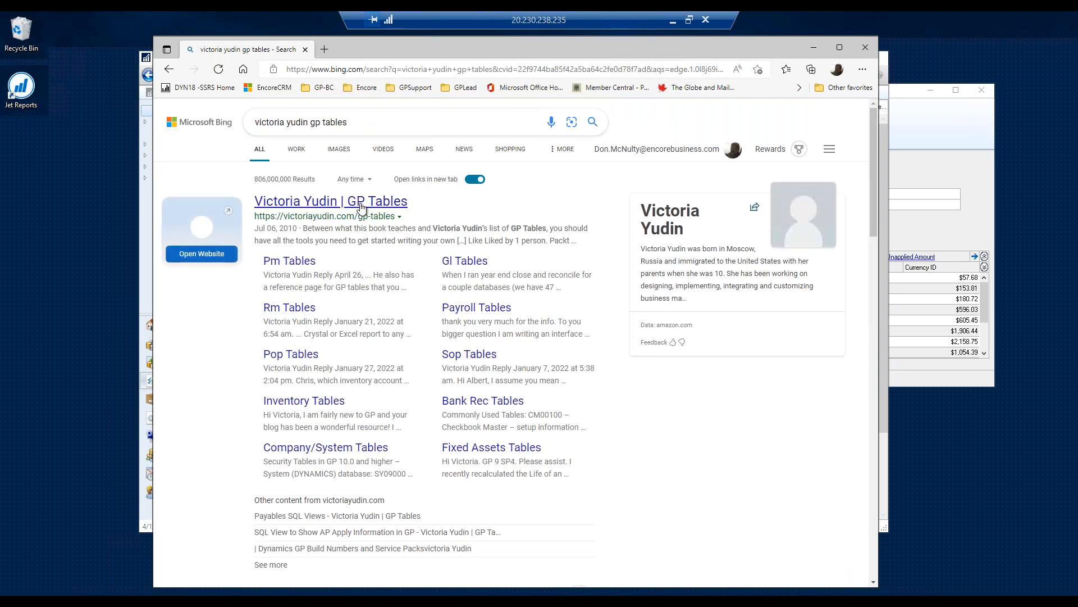
pyautogui.click(329, 201)
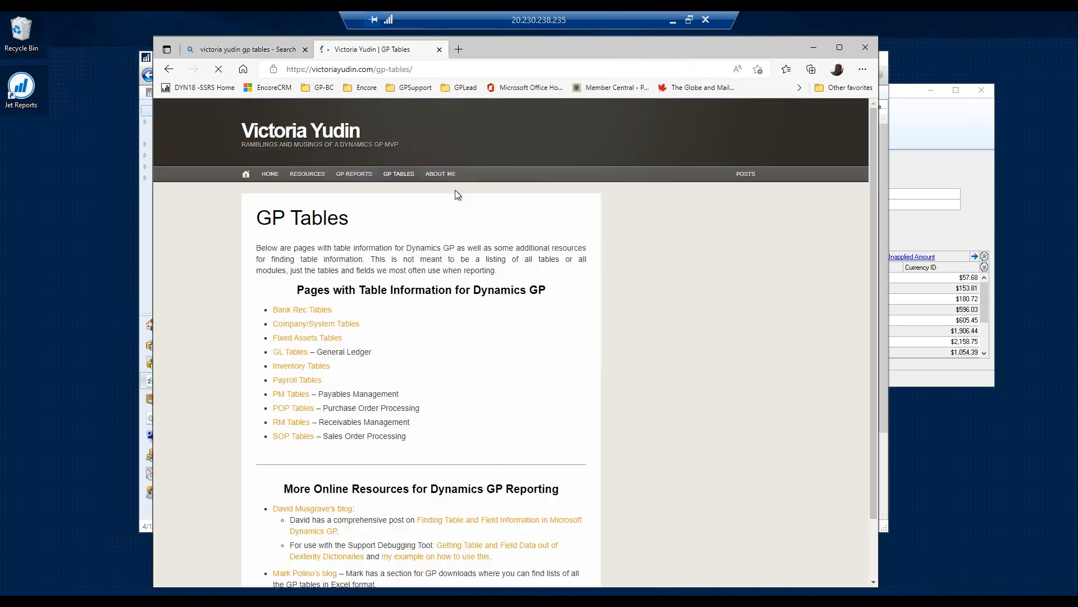
# - Open the PM Tables page, examine its commonly used tables and field code values such as DOCTYPE, and return to Dynamics GP
pyautogui.click(288, 395)
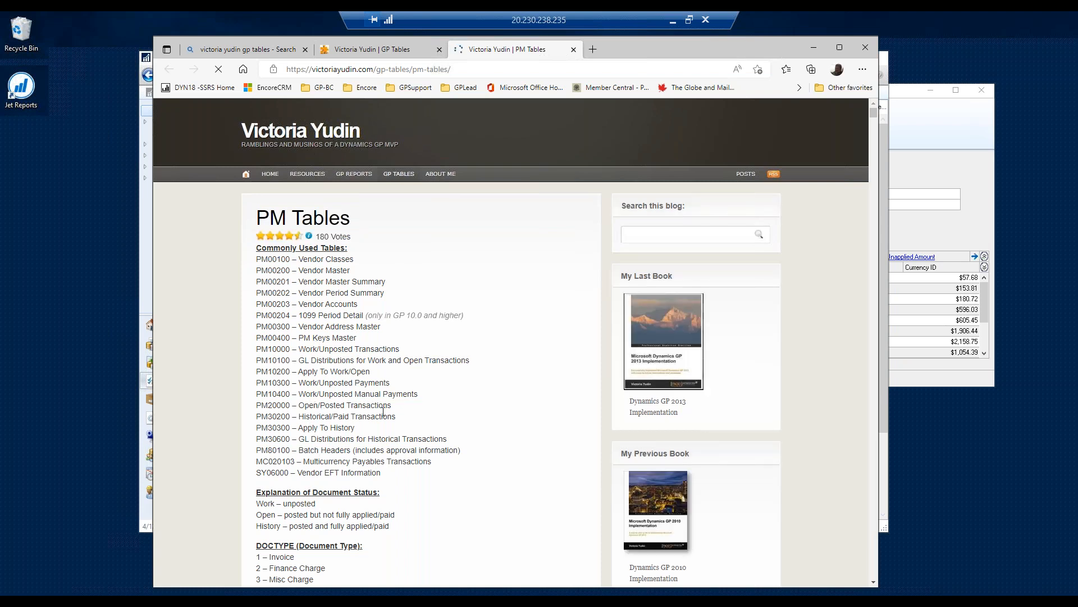
pyautogui.scroll(-8, 383, 413)
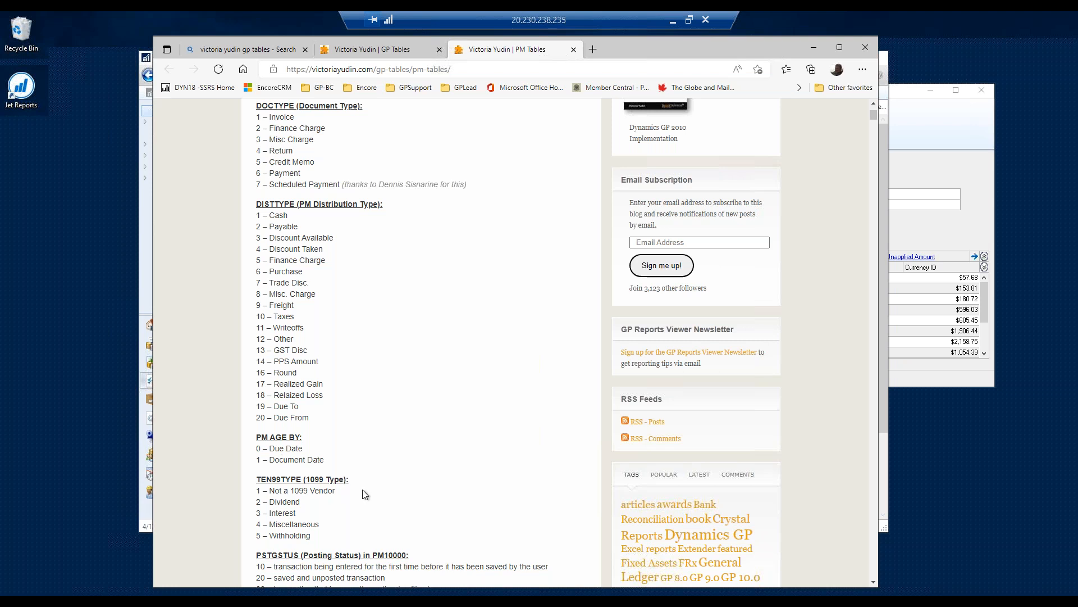
pyautogui.scroll(-5, 344, 492)
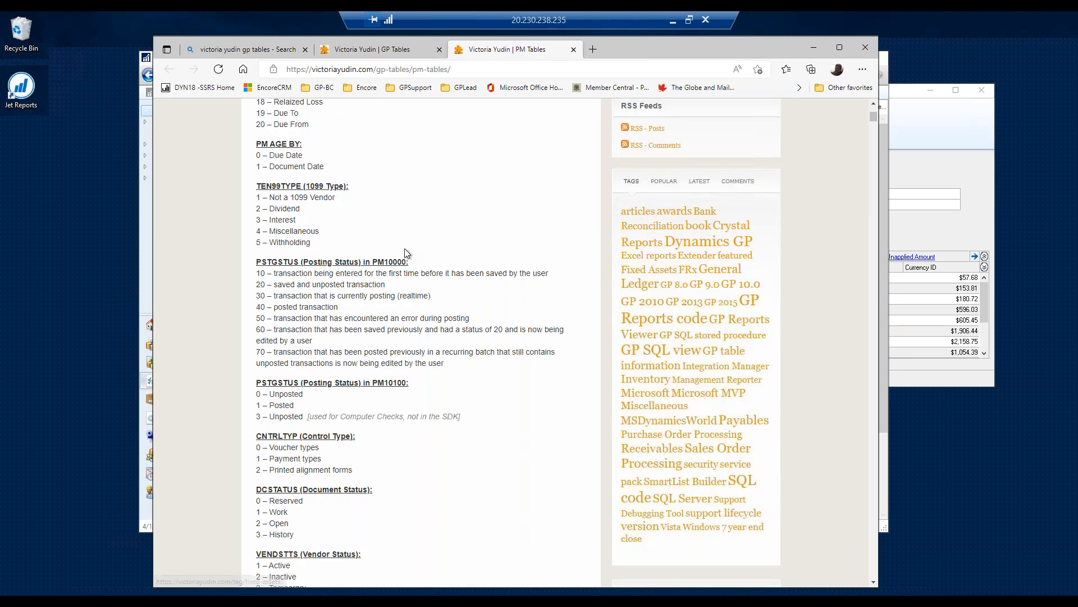
pyautogui.scroll(-1, 354, 454)
pyautogui.scroll(-8, 353, 454)
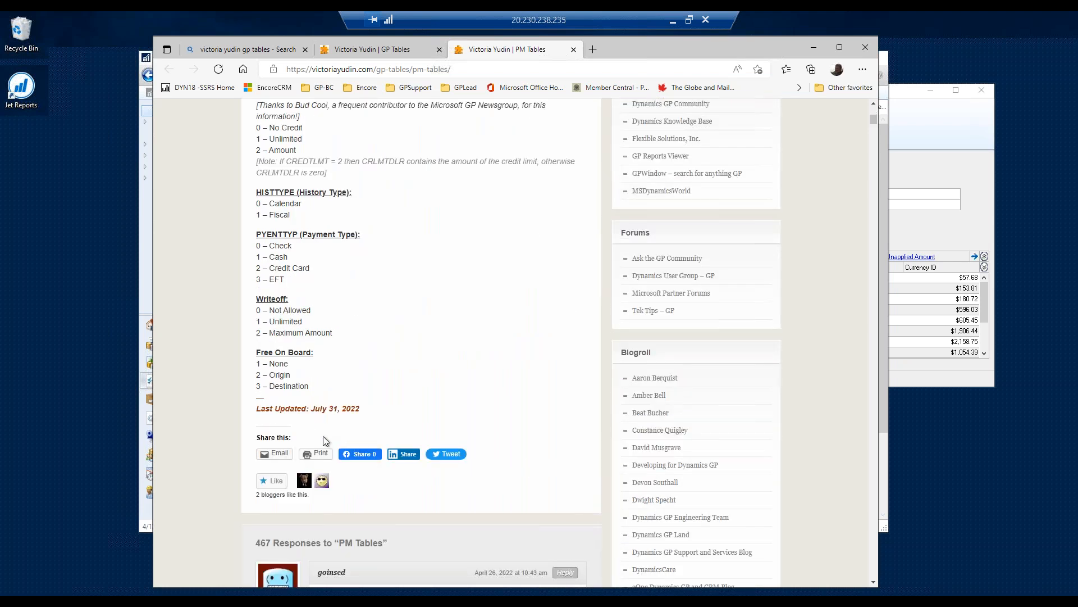
pyautogui.scroll(14, 315, 420)
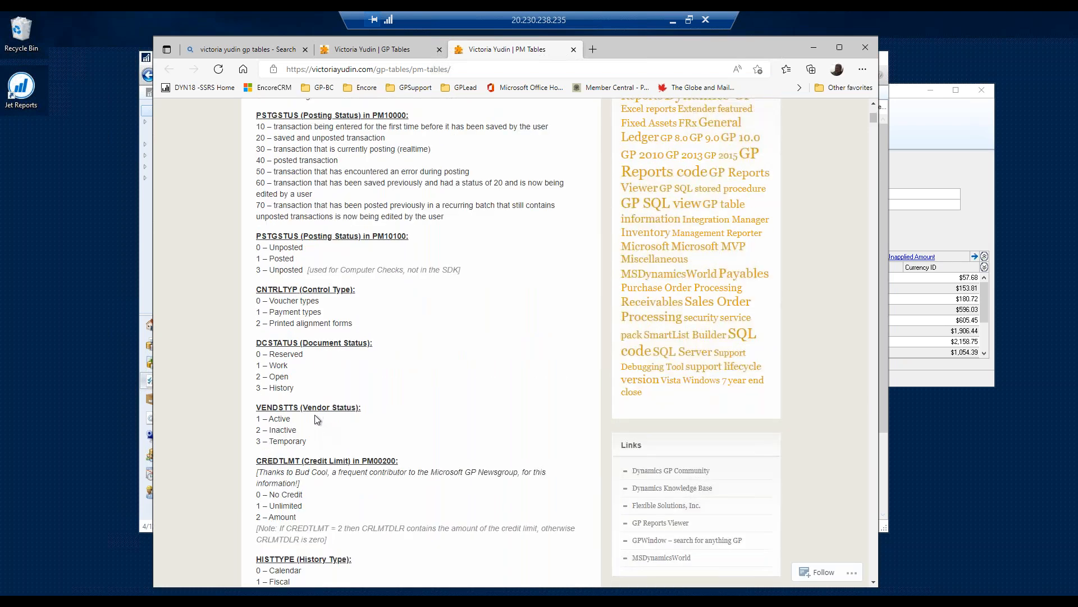
pyautogui.scroll(8, 317, 419)
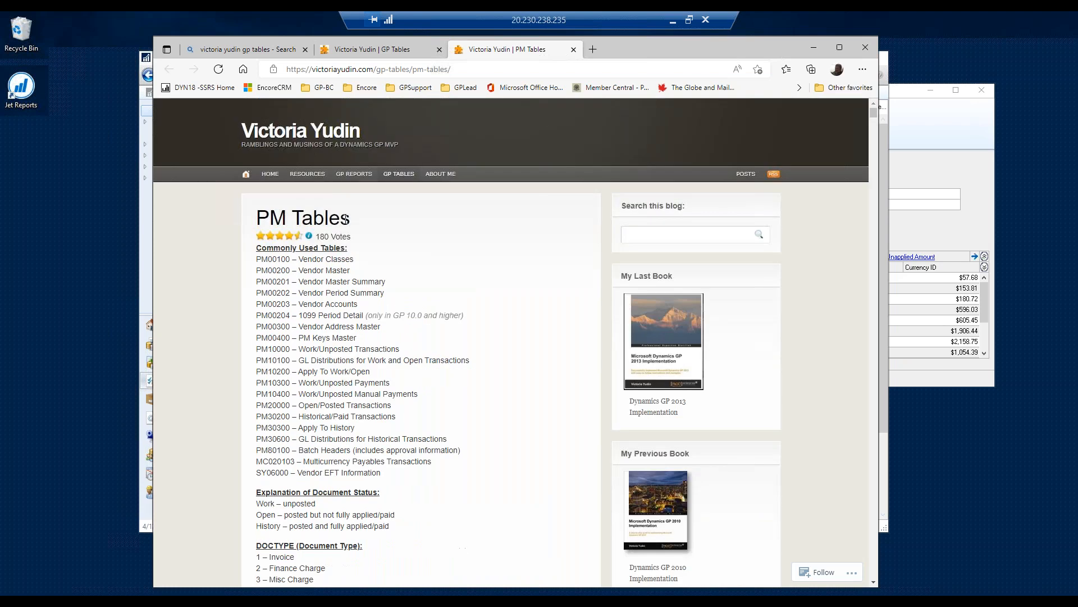
pyautogui.click(814, 47)
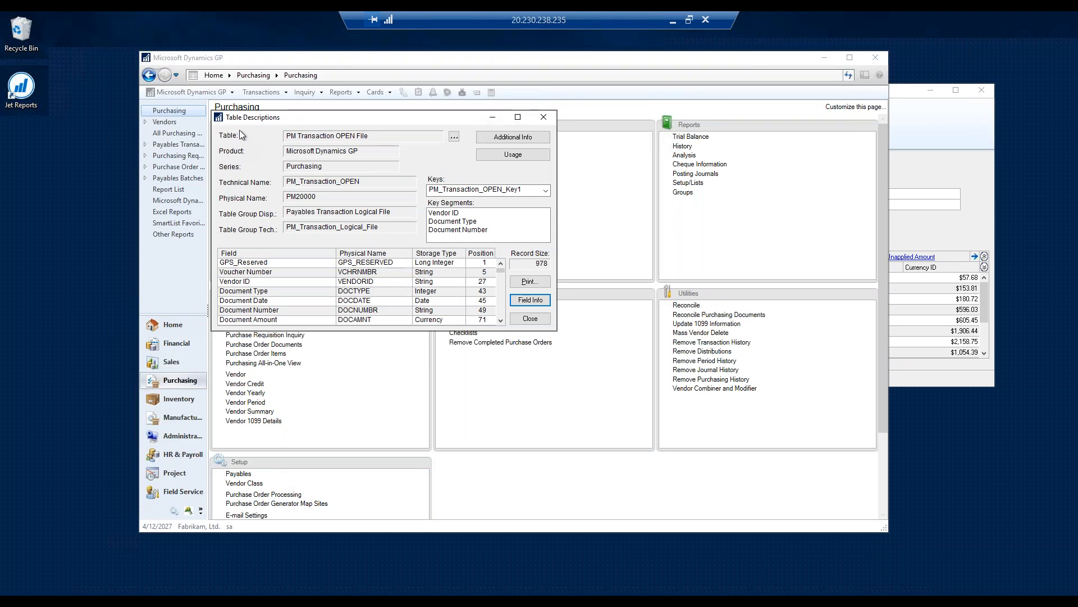
# - Close the PM Transaction OPEN File's table descriptions and bring up the payables transaction inquiry by vendor
pyautogui.moveTo(297, 116)
pyautogui.mouseDown()
pyautogui.moveTo(526, 132)
pyautogui.moveTo(310, 125)
pyautogui.mouseUp()
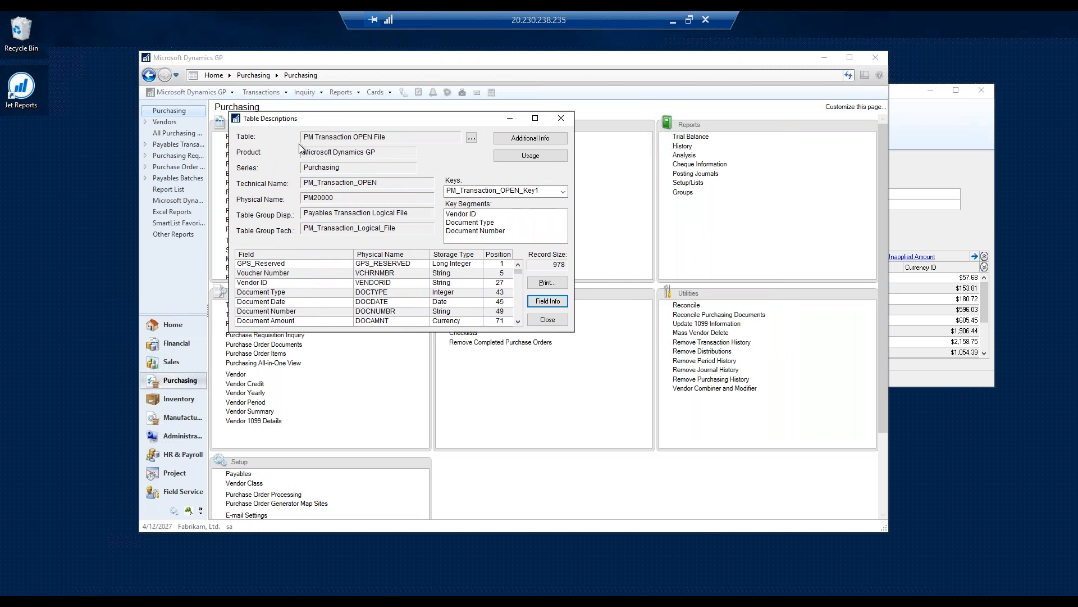
pyautogui.click(364, 284)
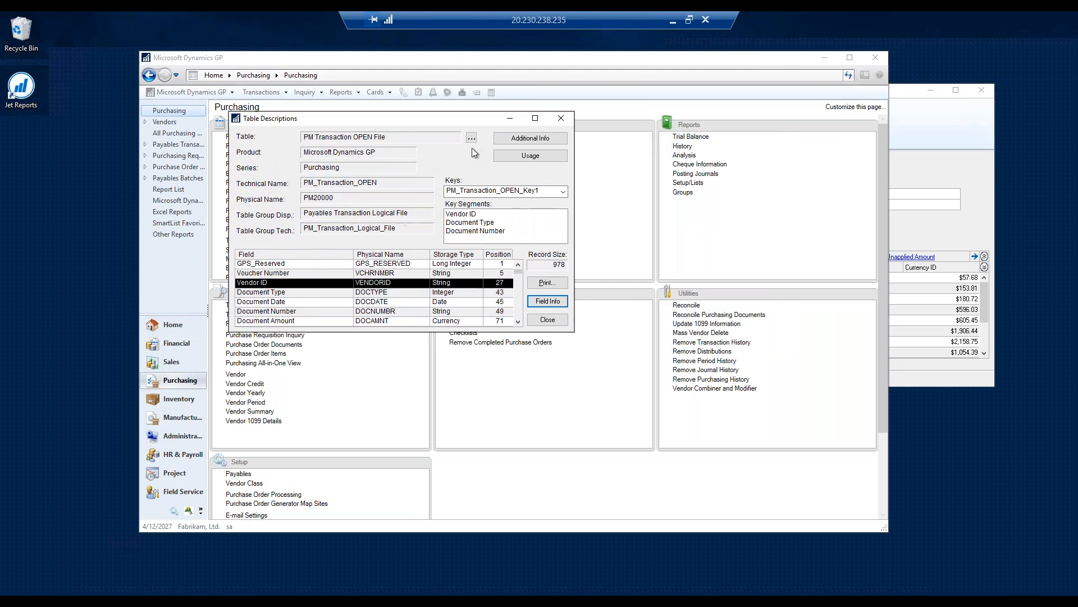
pyautogui.click(560, 119)
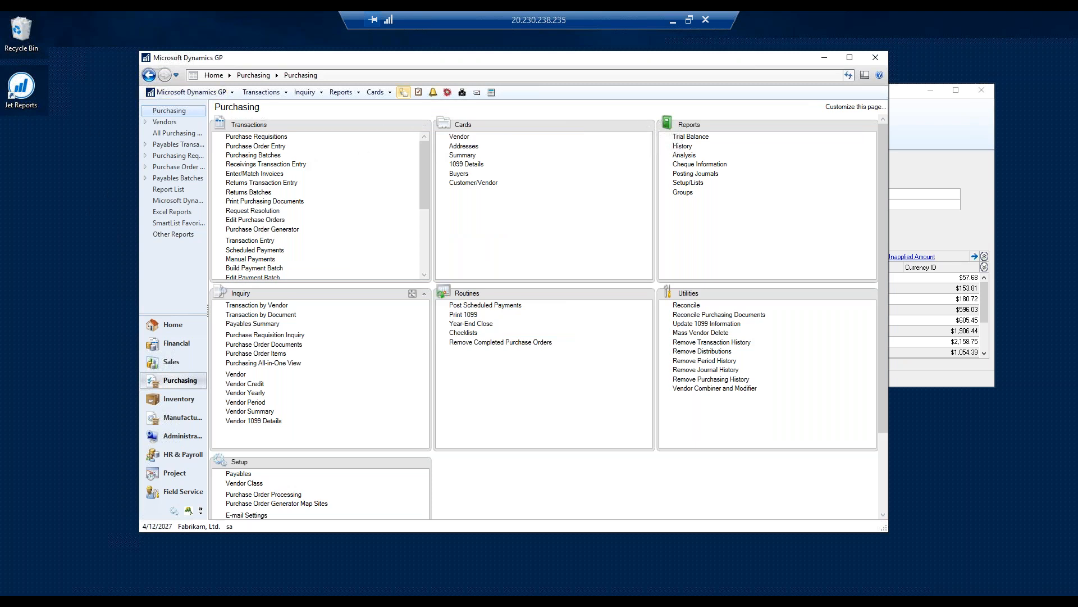
pyautogui.click(264, 306)
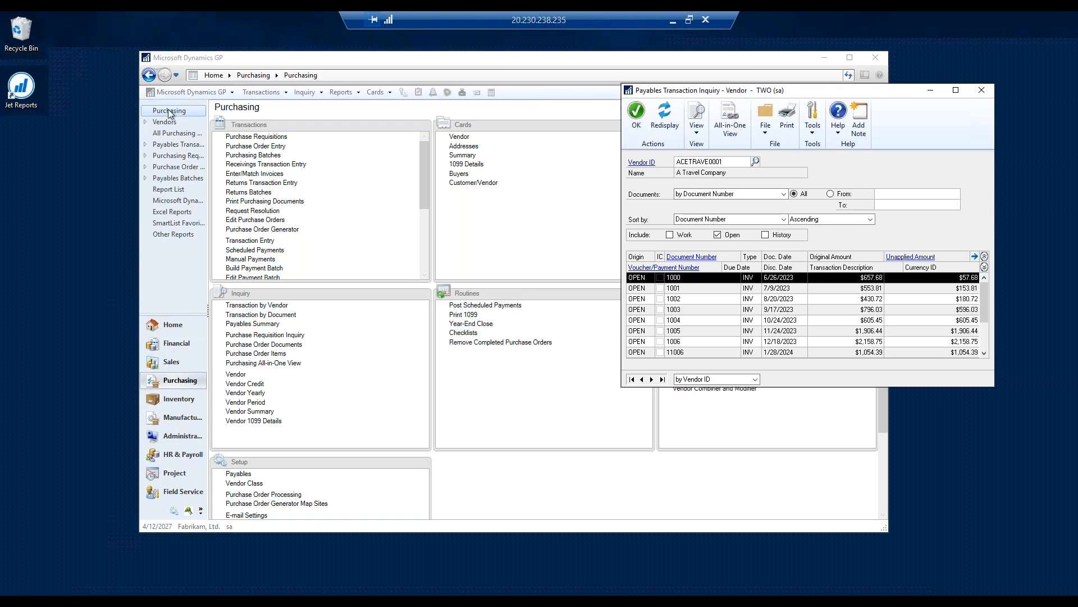
# - Open the window resource descriptions for Microsoft Dynamics GP and set the series to Purchasing
pyautogui.click(230, 93)
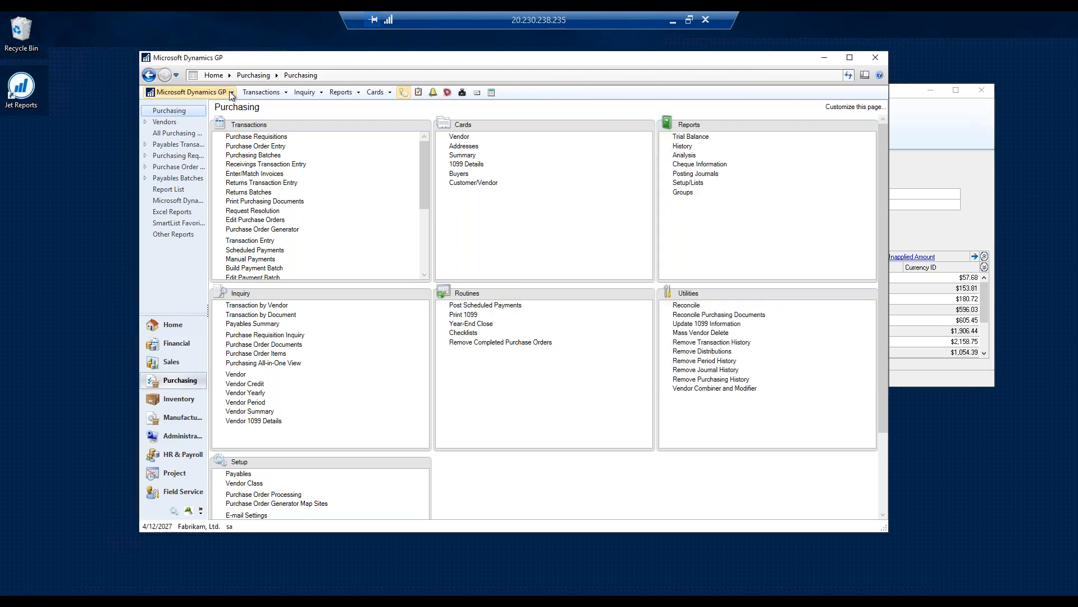
pyautogui.moveTo(220, 149)
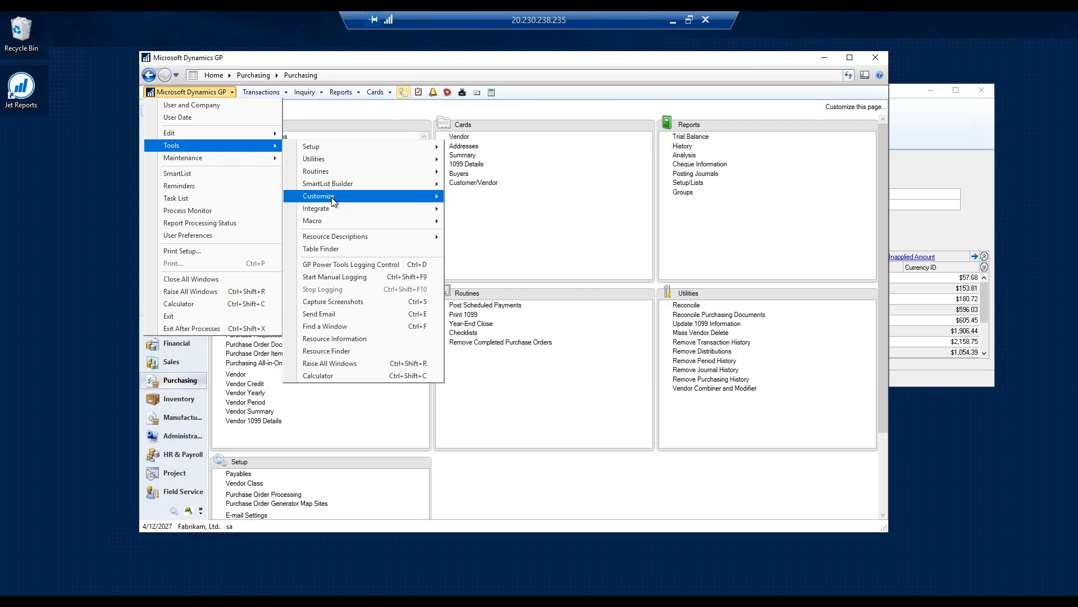
pyautogui.moveTo(351, 238)
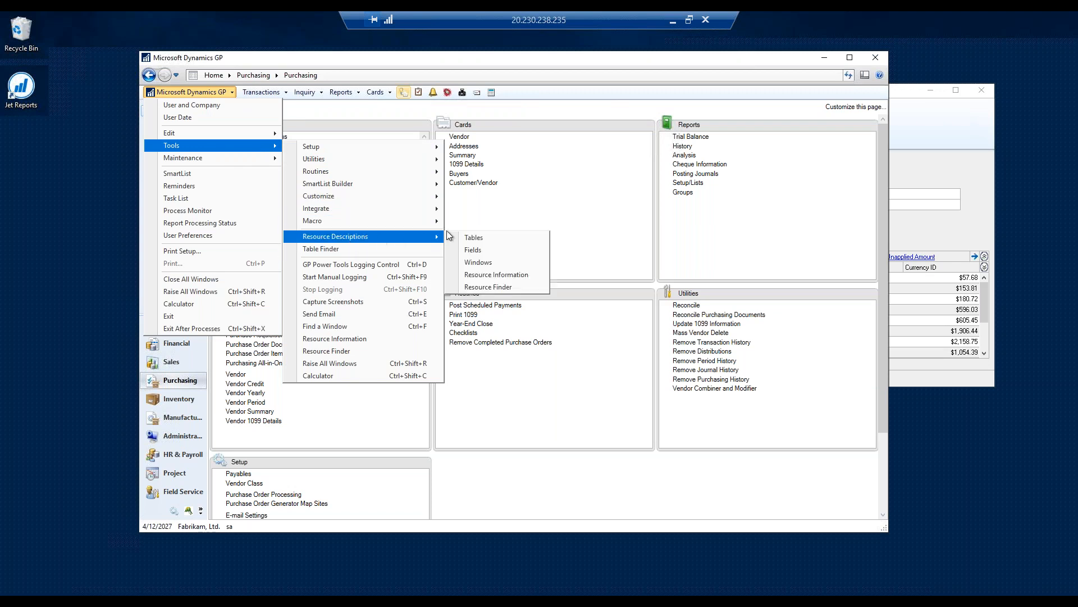
pyautogui.click(479, 263)
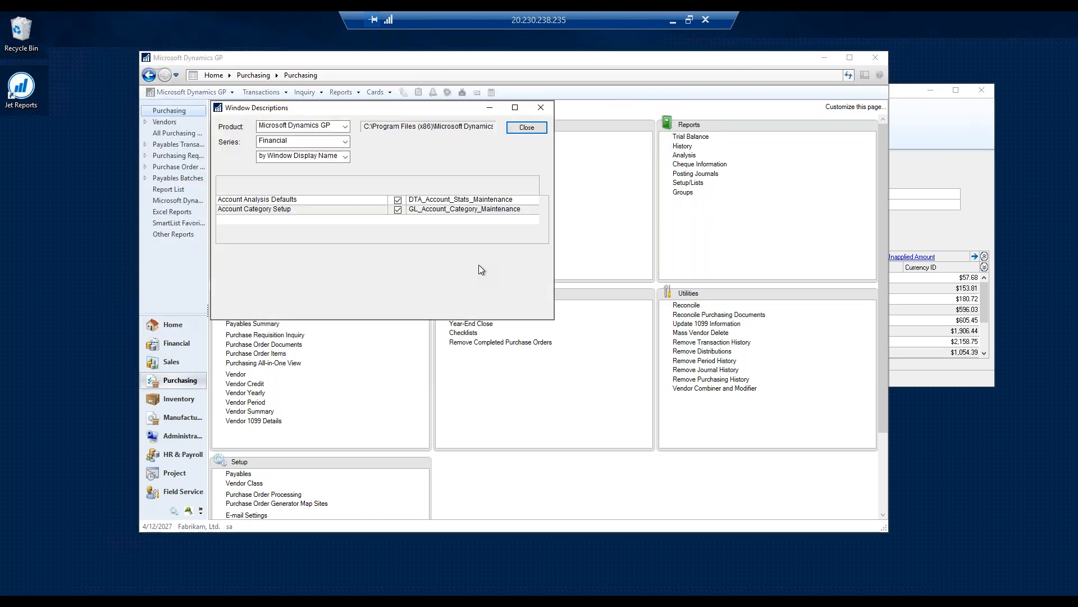
pyautogui.click(346, 141)
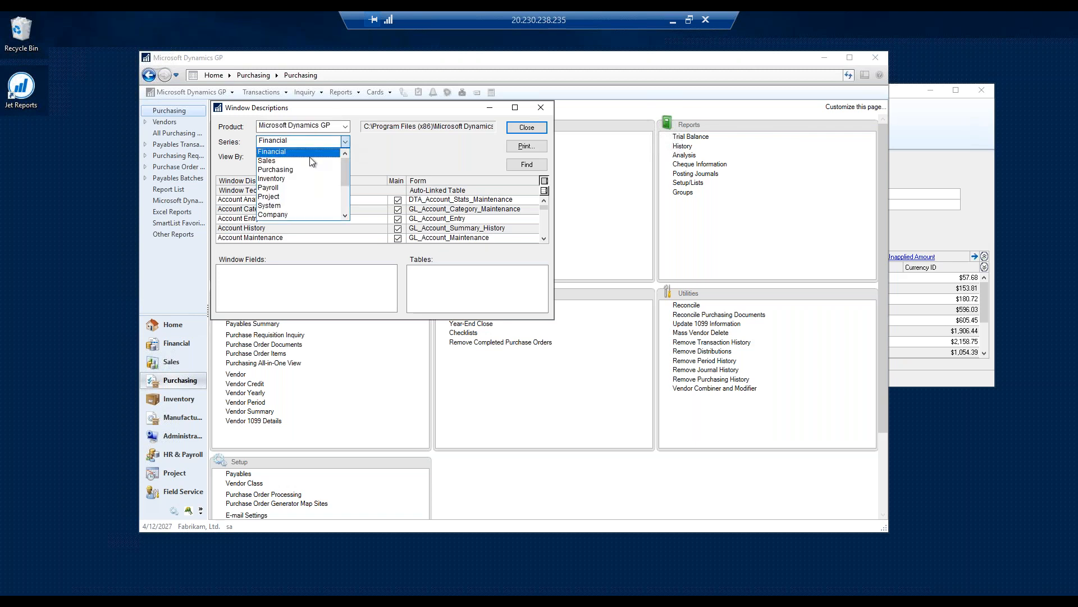
pyautogui.click(288, 170)
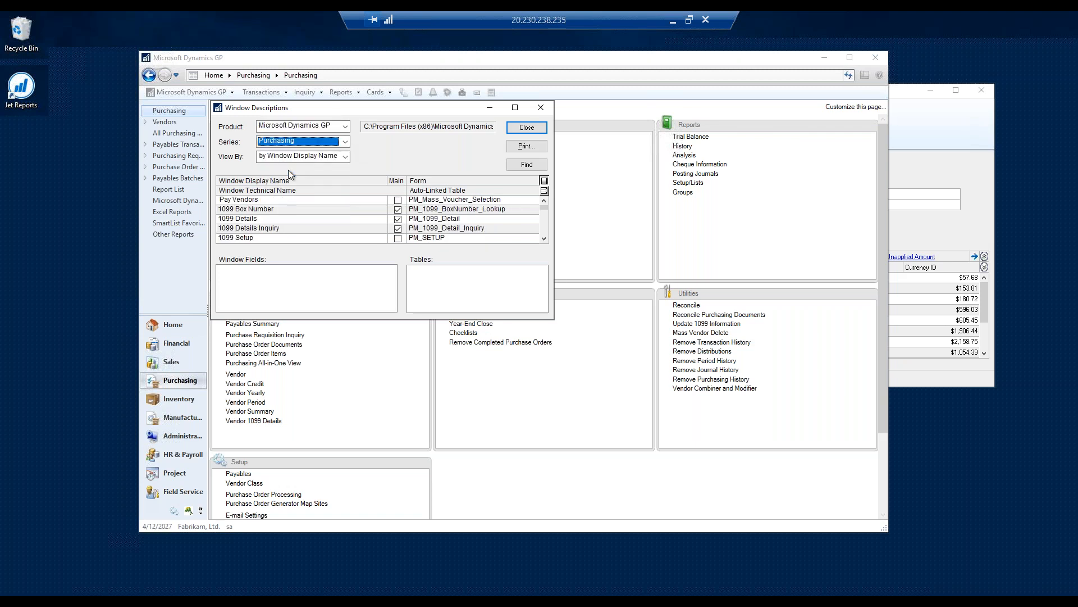
# - Find and select the Payables Transaction Inquiry - Vendor window among the Purchasing window descriptions
pyautogui.click(306, 218)
pyautogui.click(925, 174)
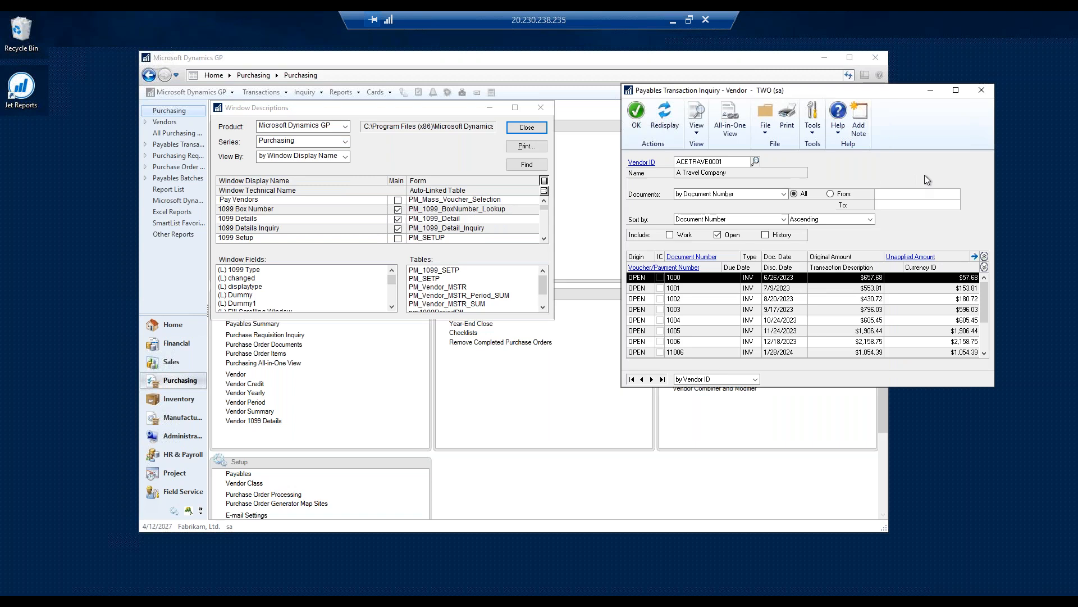
pyautogui.click(307, 224)
pyautogui.scroll(-3, 305, 222)
pyautogui.scroll(-5, 305, 223)
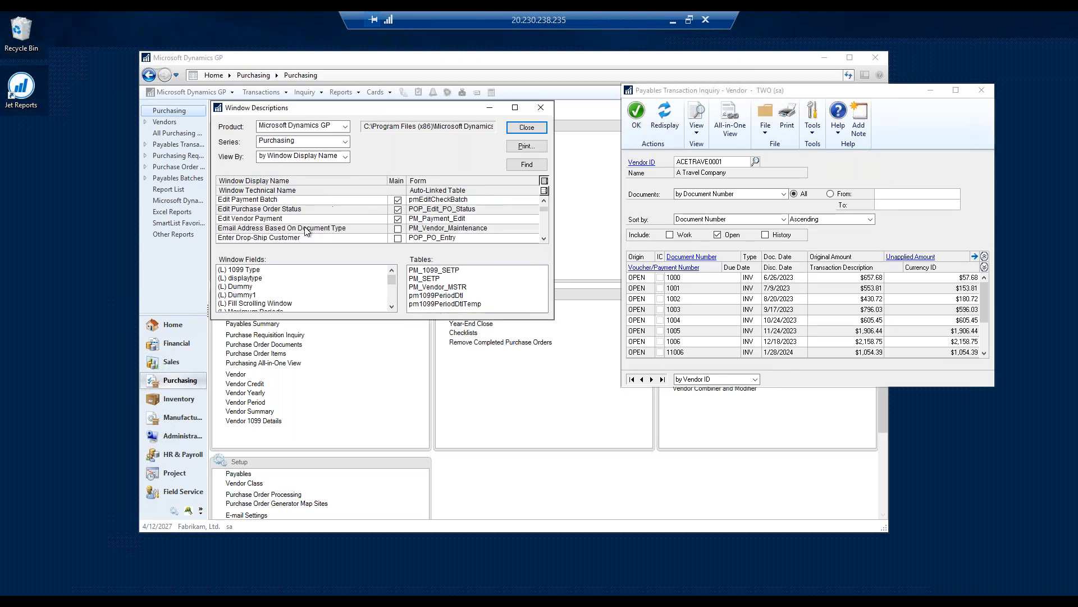
pyautogui.scroll(-6, 302, 227)
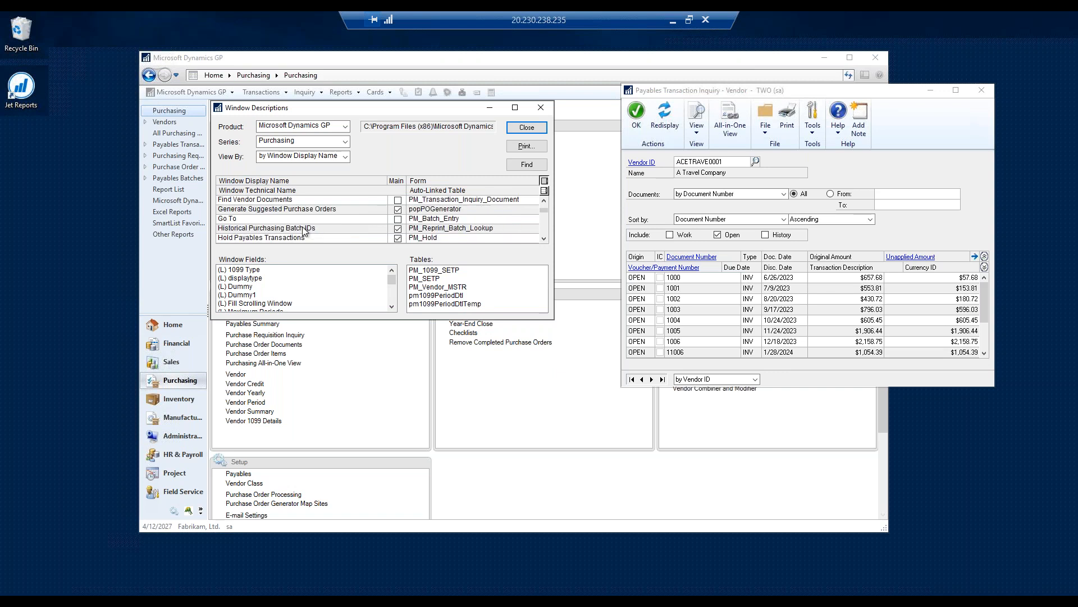
pyautogui.scroll(1, 303, 229)
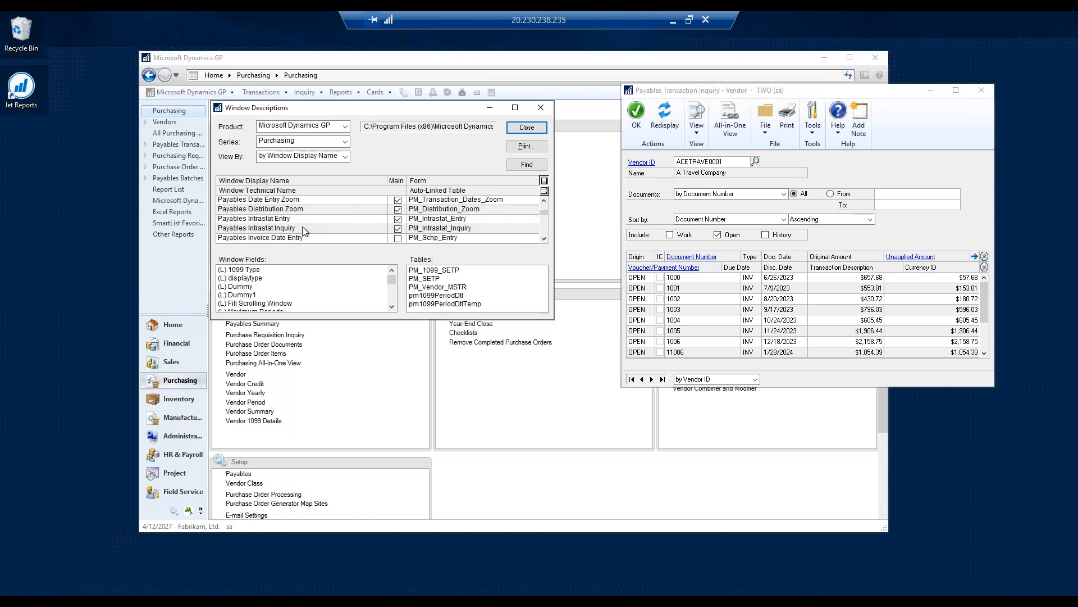
pyautogui.scroll(-4, 303, 230)
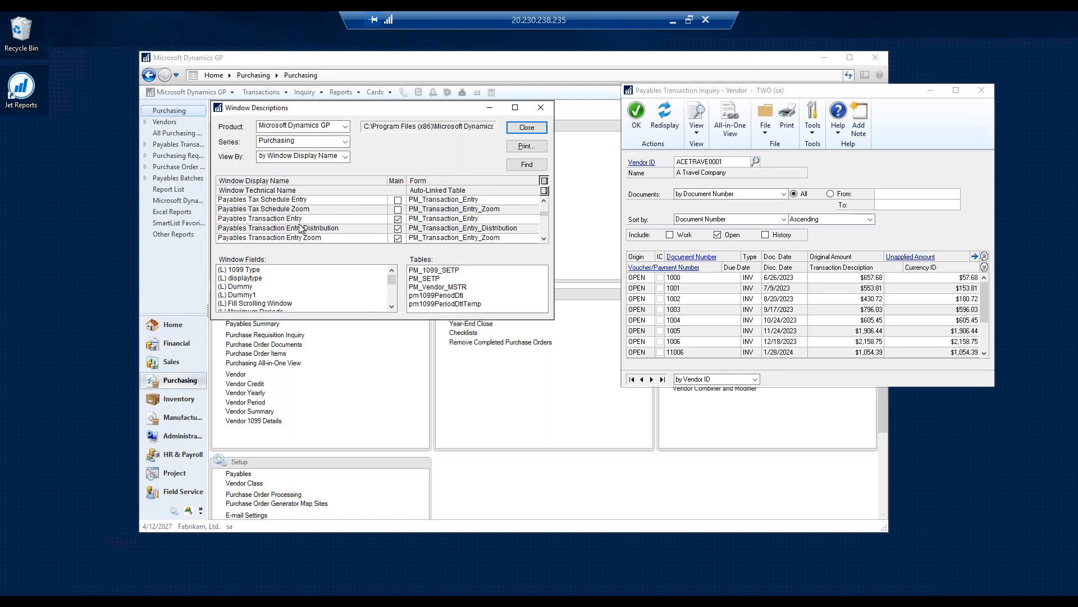
pyautogui.scroll(-1, 303, 239)
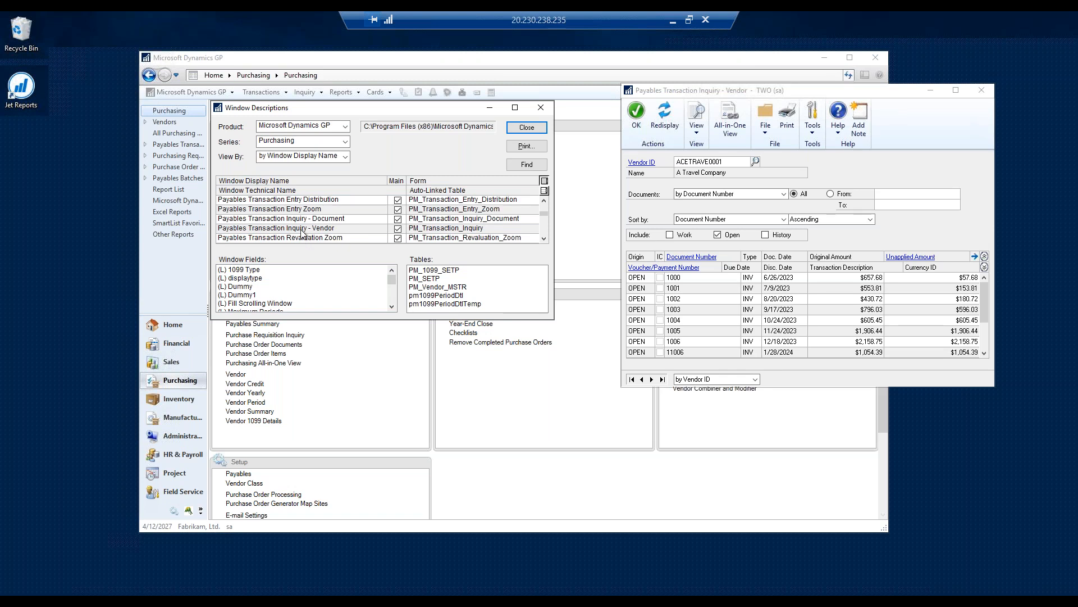
pyautogui.click(303, 229)
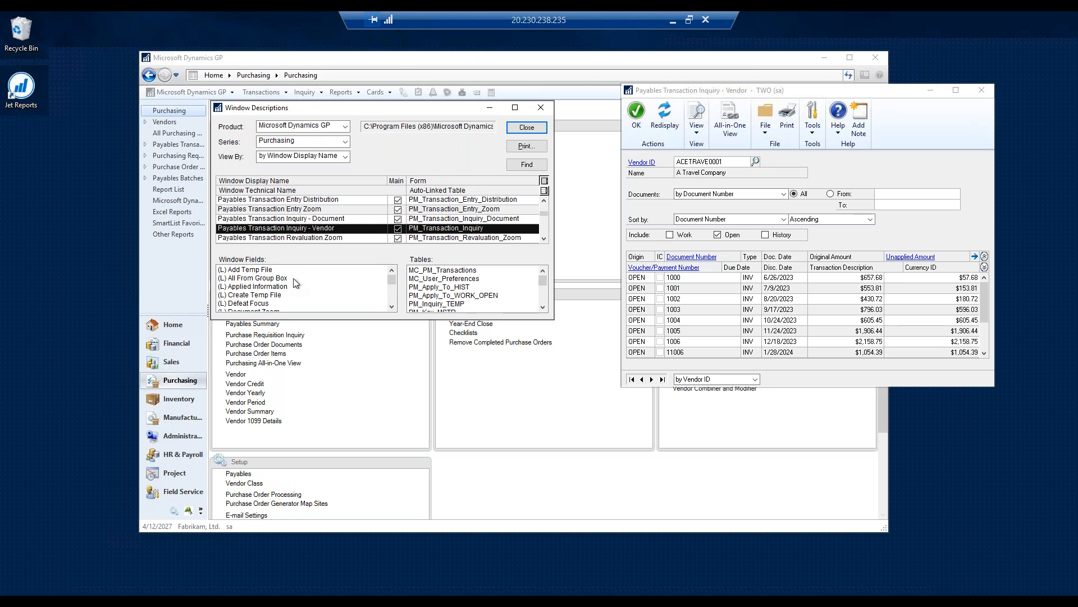
# - Examine the window fields and tables of the vendor inquiry window and highlight the PM_Transaction_OPEN table
pyautogui.scroll(-15, 313, 297)
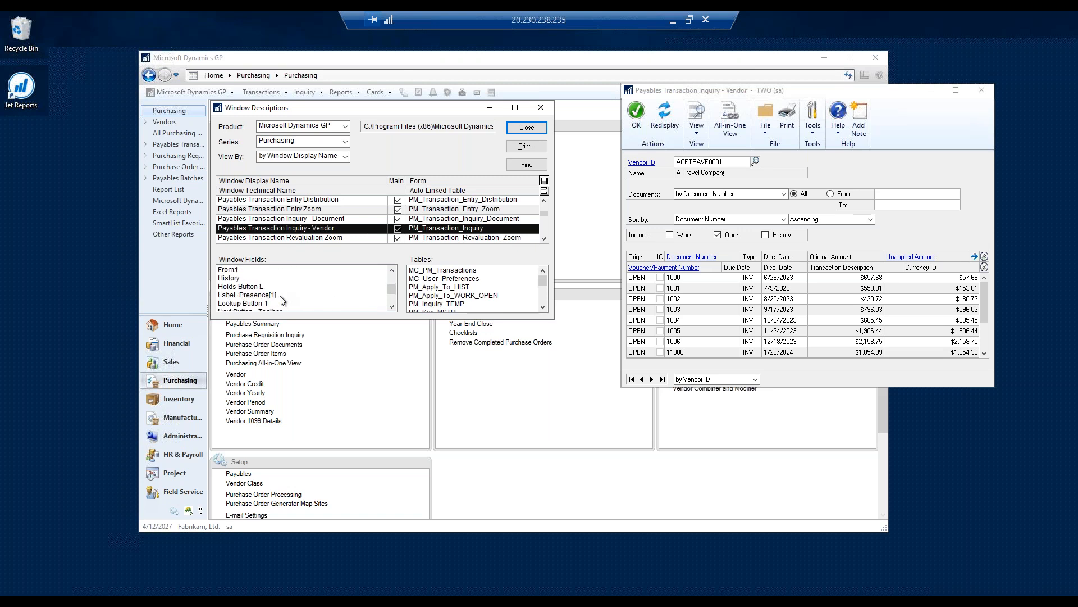
pyautogui.scroll(-3, 282, 300)
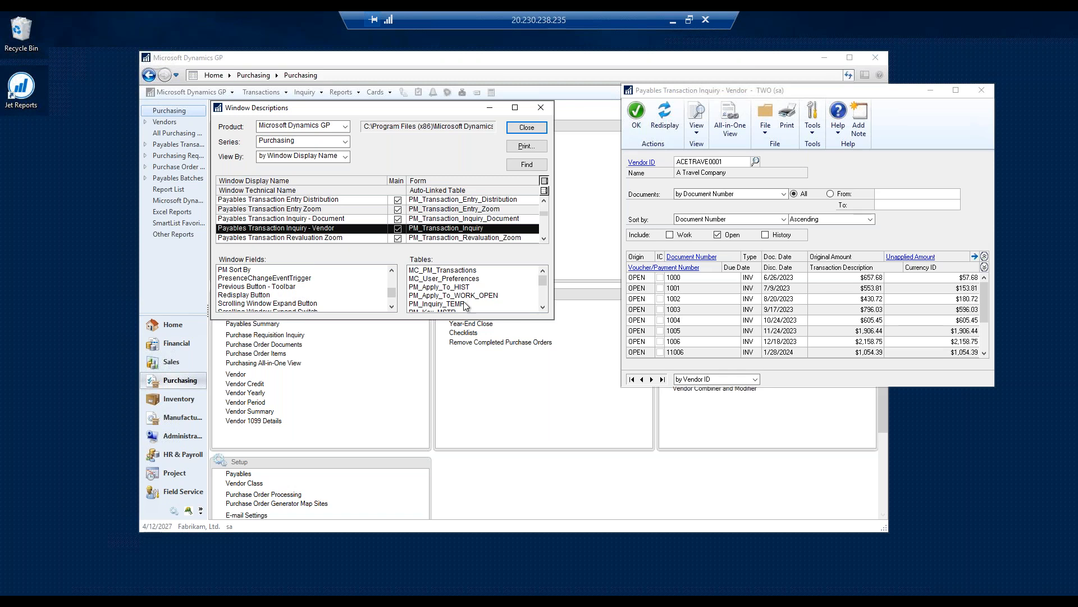
pyautogui.click(543, 307)
pyautogui.click(543, 308)
pyautogui.click(542, 308)
pyautogui.click(543, 308)
pyautogui.click(543, 308)
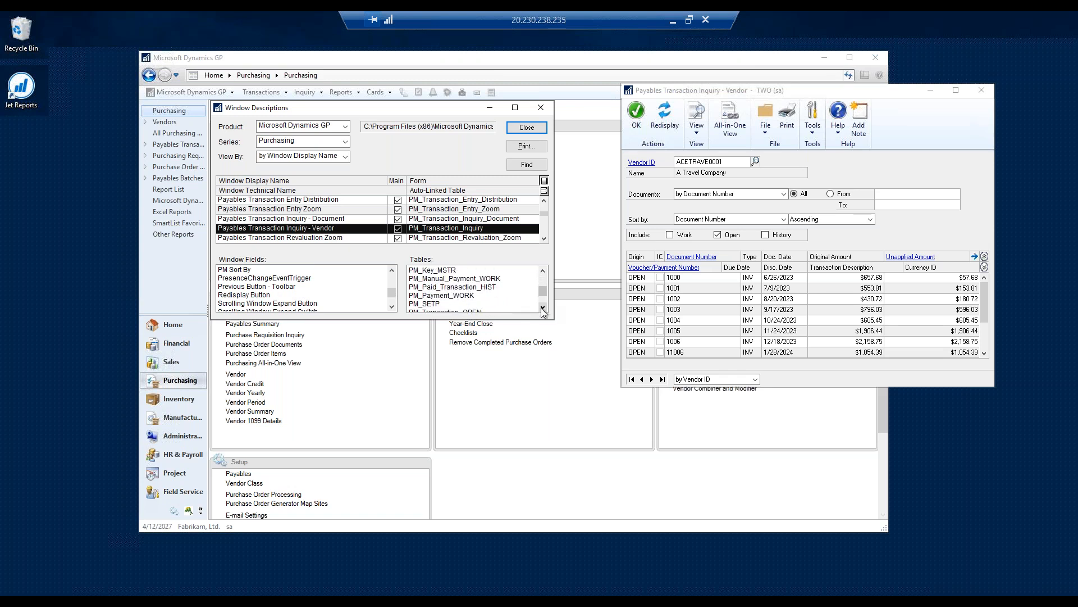
pyautogui.click(542, 308)
pyautogui.click(443, 304)
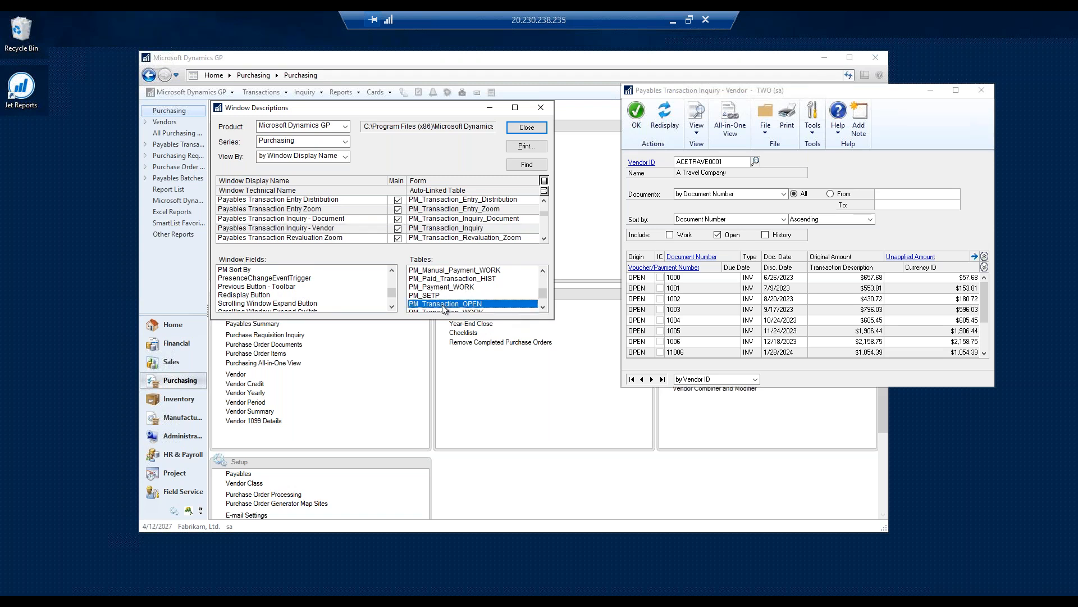
pyautogui.click(542, 307)
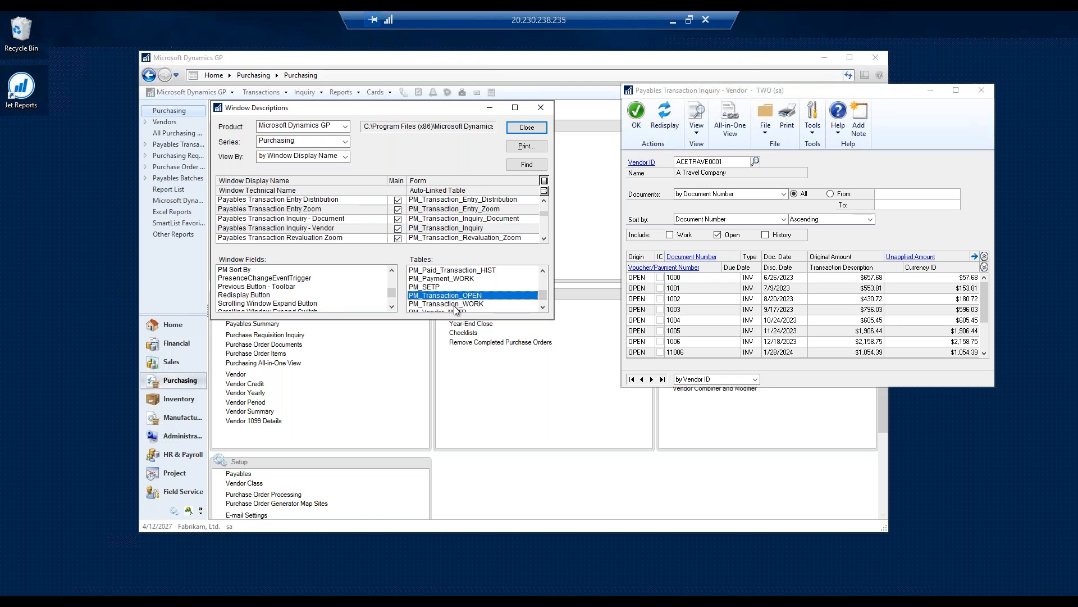
# - Highlight the PM_Transaction_WORK table and redisplay the vendor inquiry with only Work transactions included
pyautogui.click(434, 304)
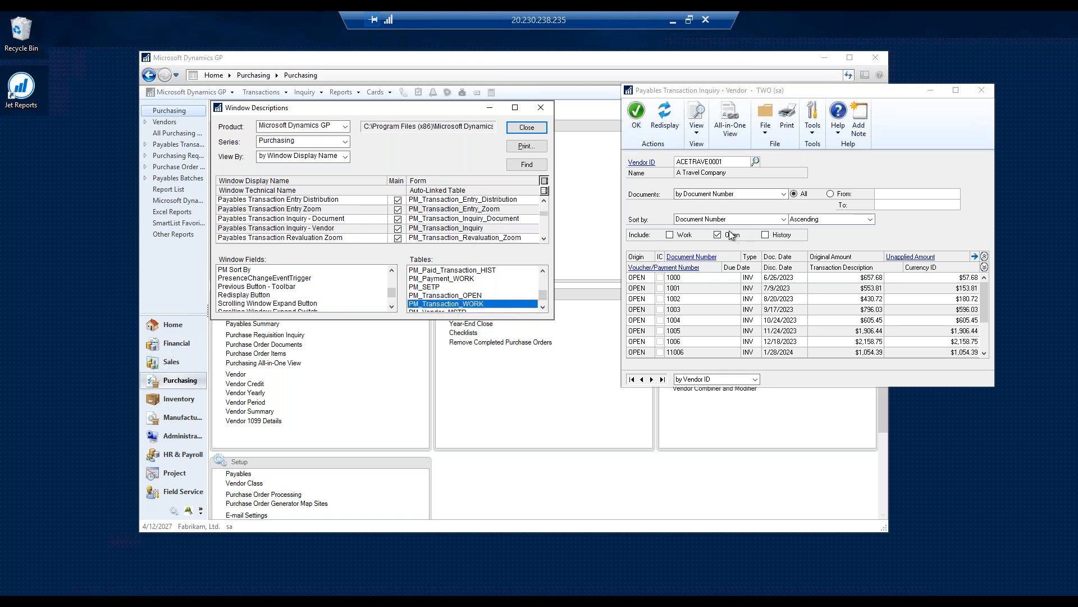
pyautogui.click(670, 235)
pyautogui.click(717, 234)
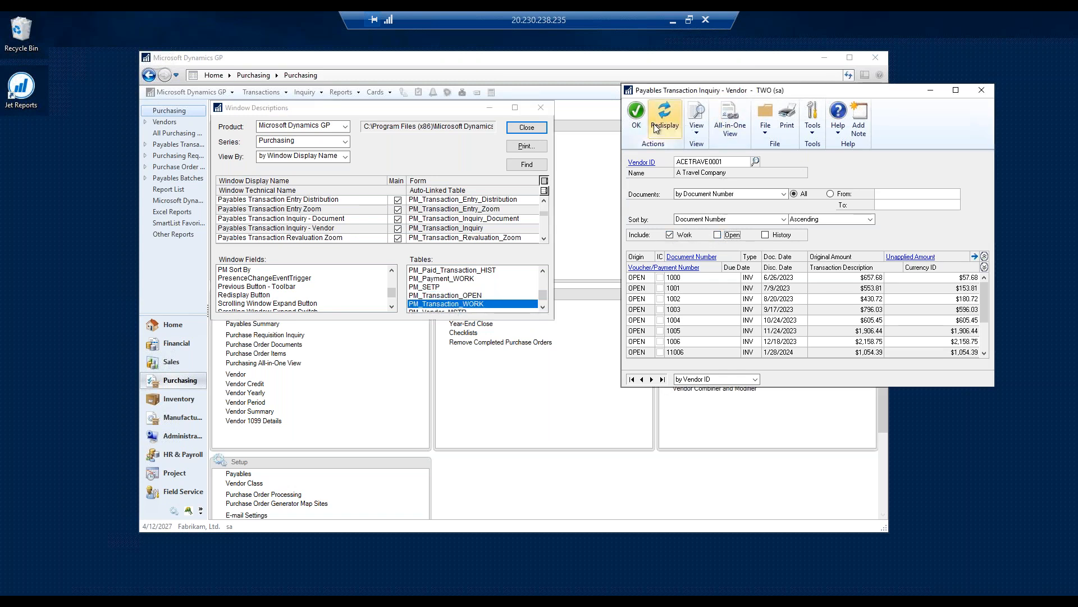
pyautogui.click(666, 116)
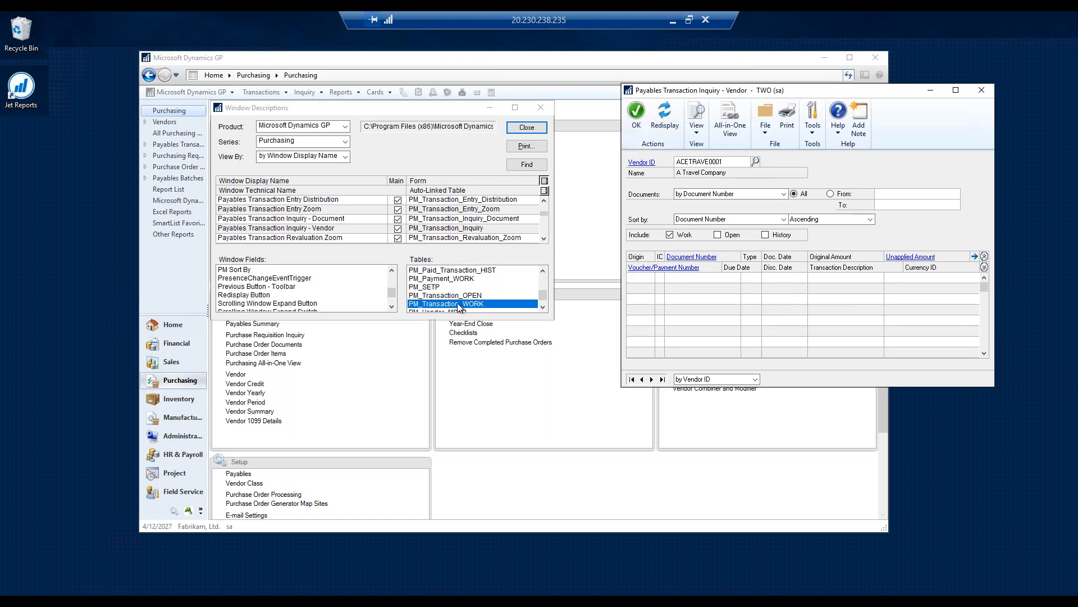
# - Redisplay the vendor inquiry with only Open transactions included and highlight the PM_Transaction_OPEN table
pyautogui.click(717, 234)
pyautogui.click(670, 235)
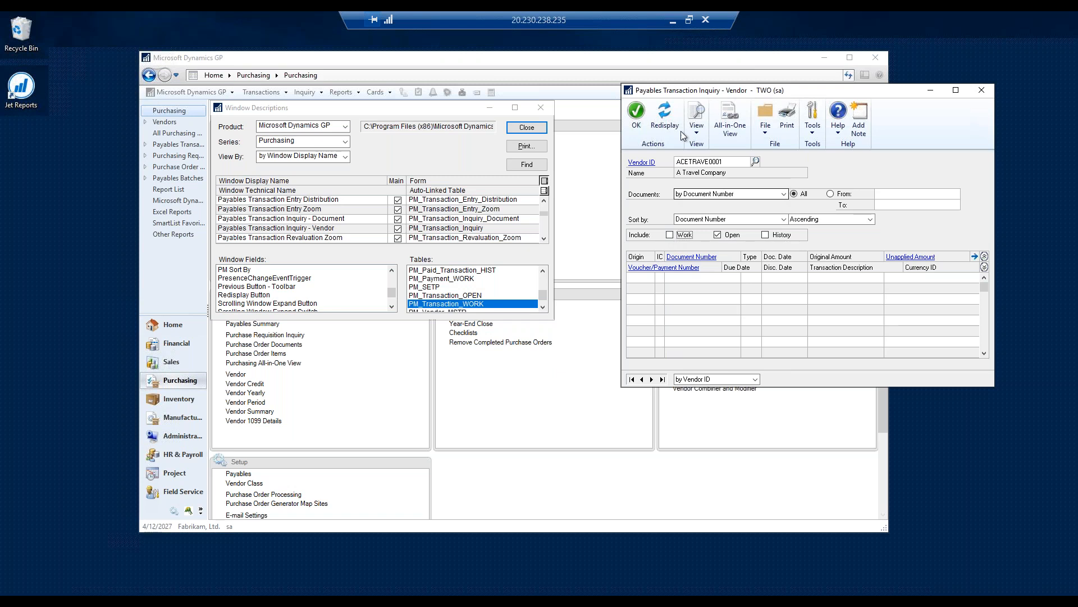
pyautogui.click(674, 124)
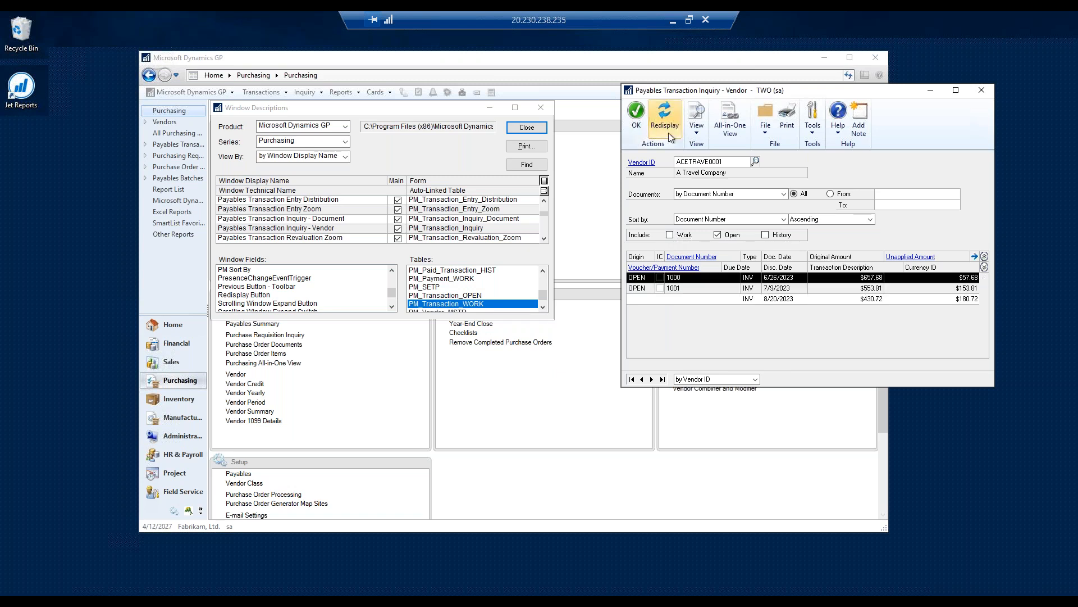
pyautogui.click(470, 299)
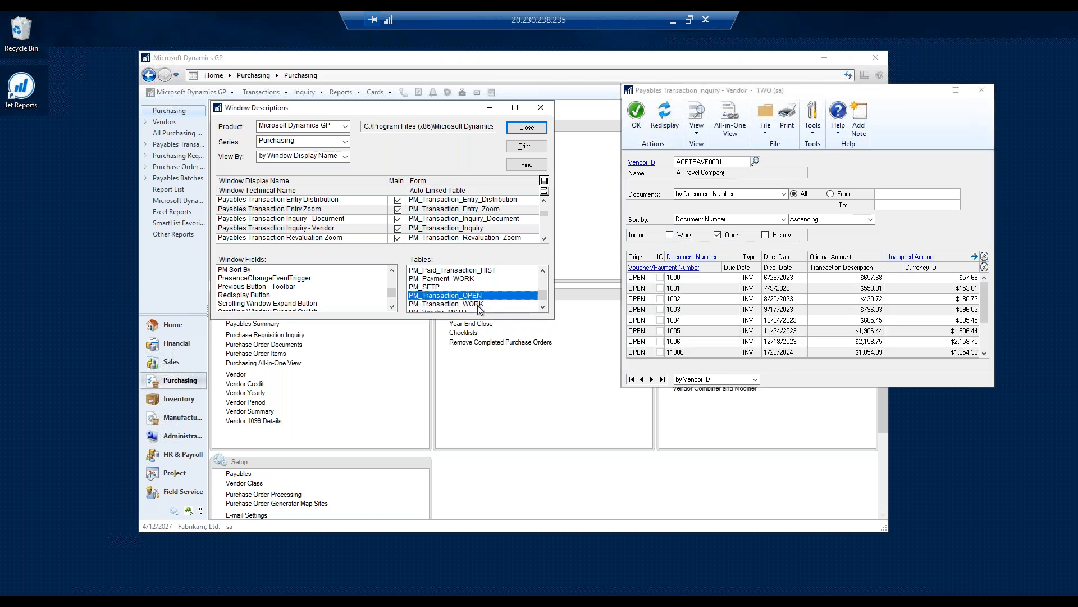
# - Highlight the PM_Paid_Transaction_HIST table and redisplay the vendor inquiry with only History transactions included
pyautogui.scroll(1, 497, 303)
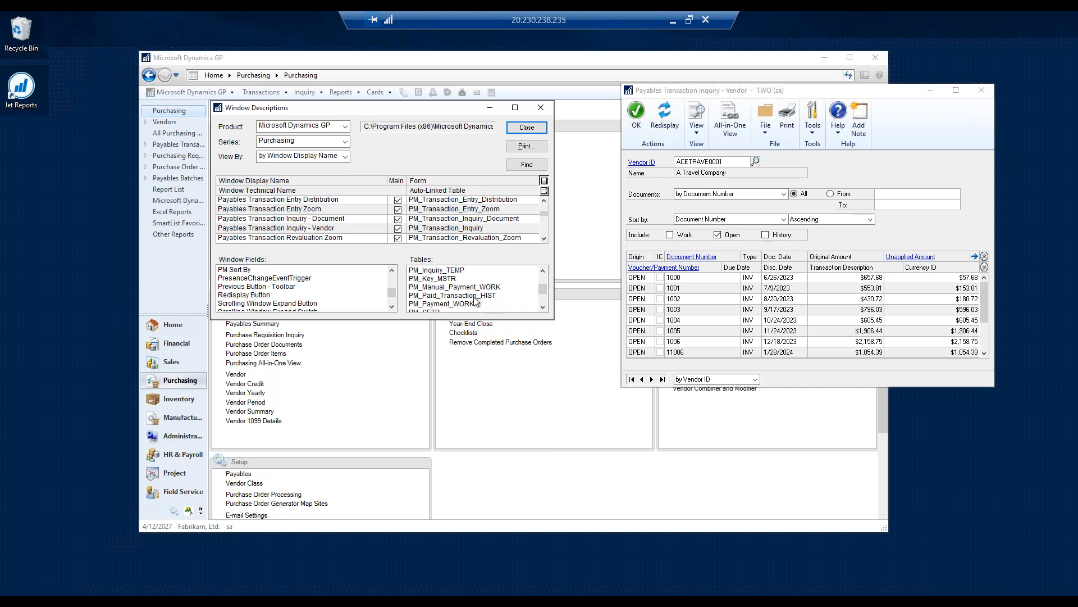
pyautogui.click(469, 297)
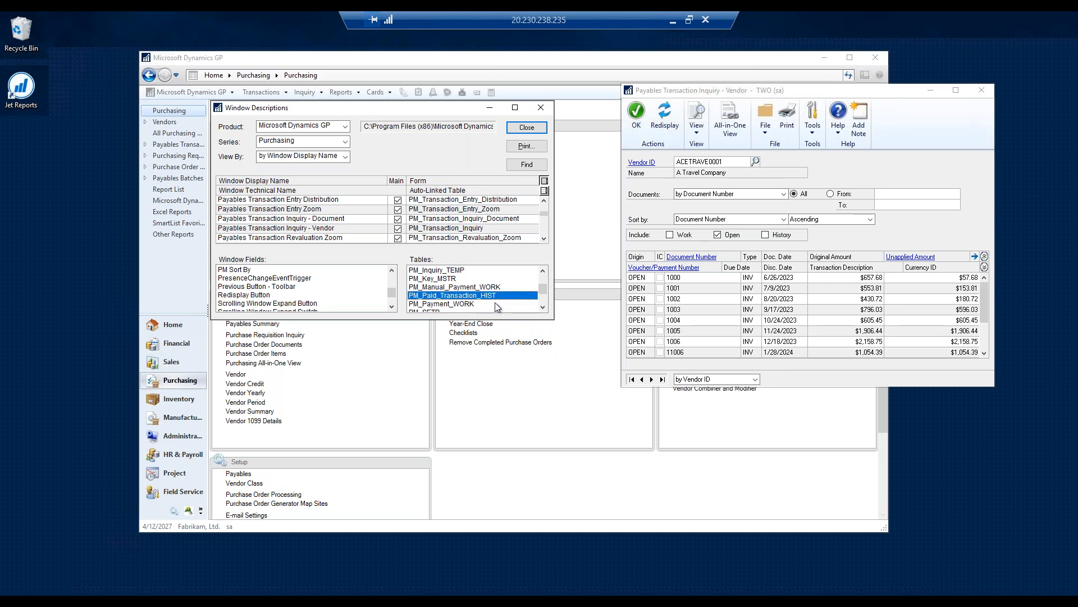
pyautogui.click(765, 235)
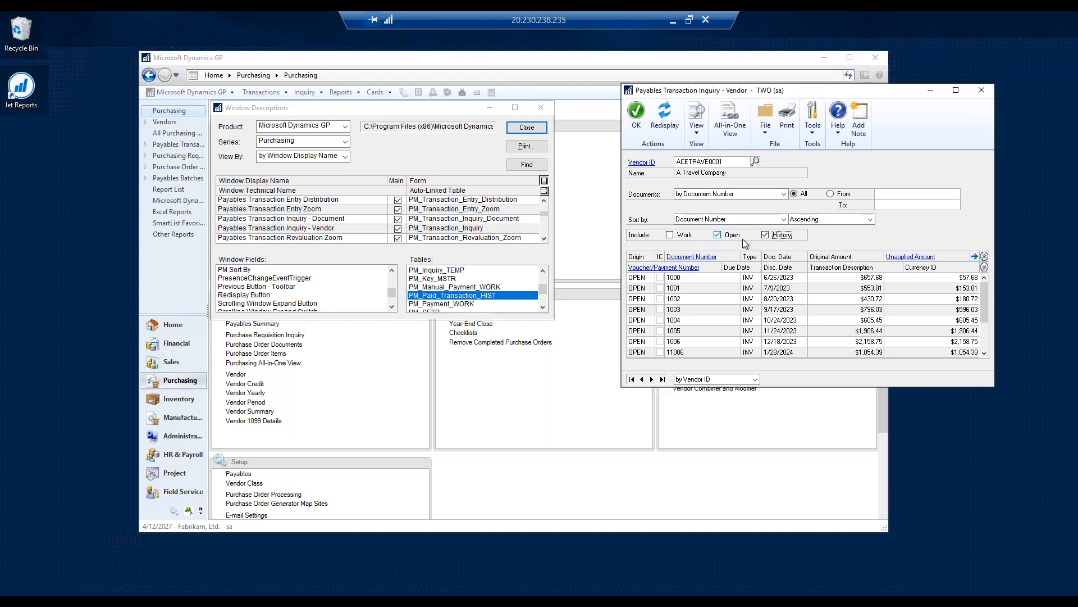
pyautogui.click(718, 235)
pyautogui.click(669, 124)
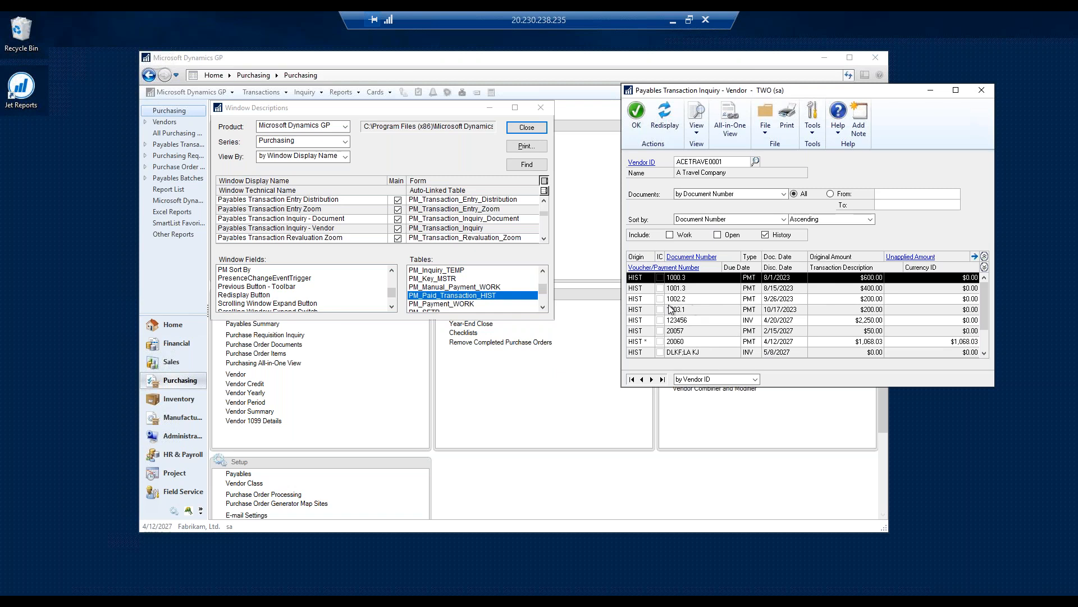
# - Review the remaining tables of the vendor inquiry window, highlight PM_Transaction_OPEN and close the window descriptions
pyautogui.click(456, 304)
pyautogui.scroll(-2, 458, 302)
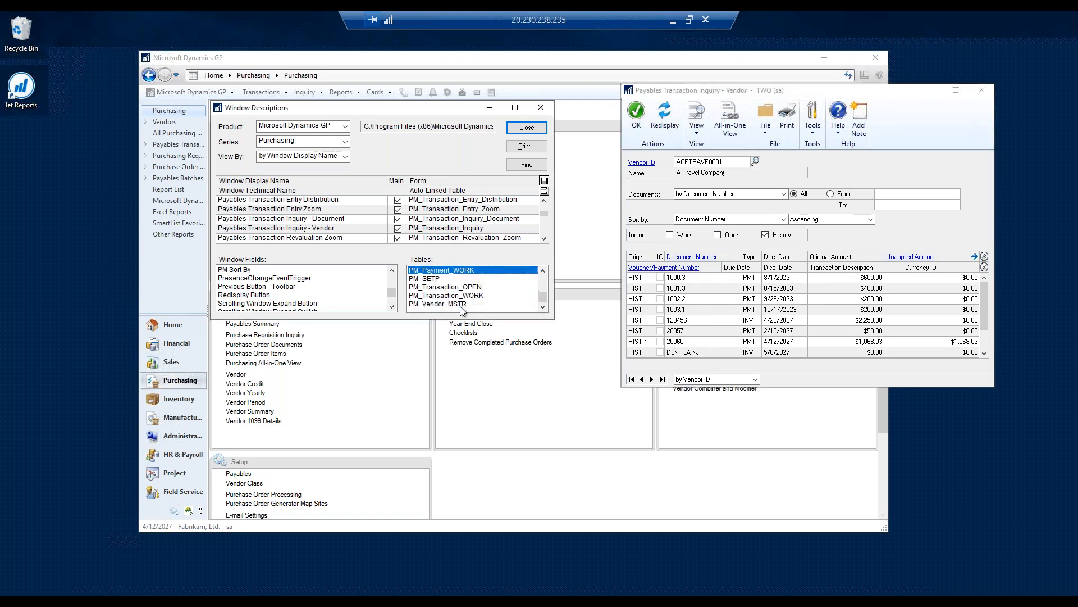
pyautogui.click(443, 287)
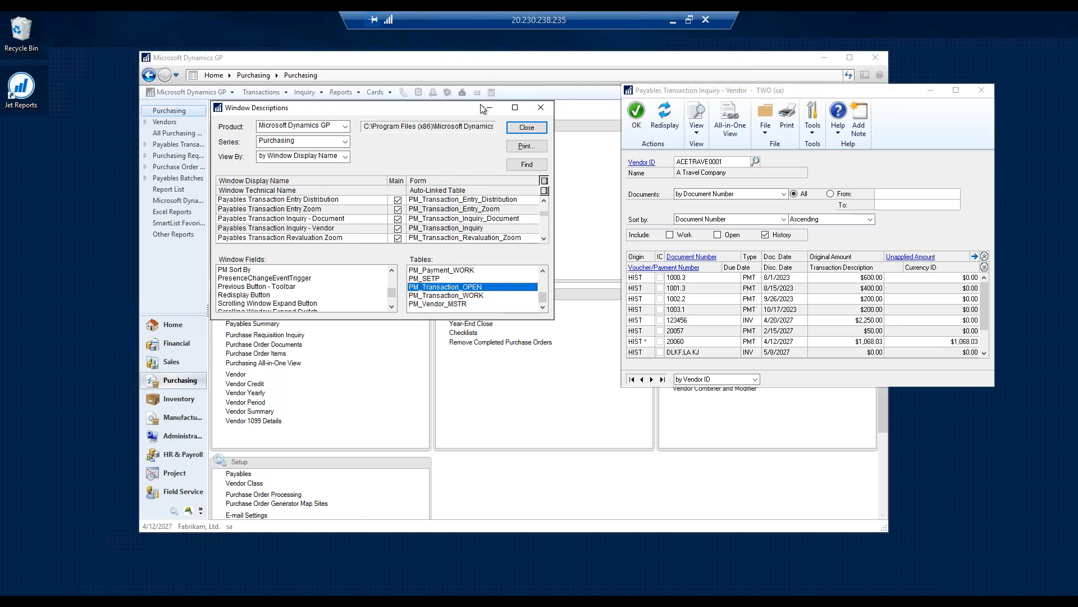
pyautogui.click(542, 107)
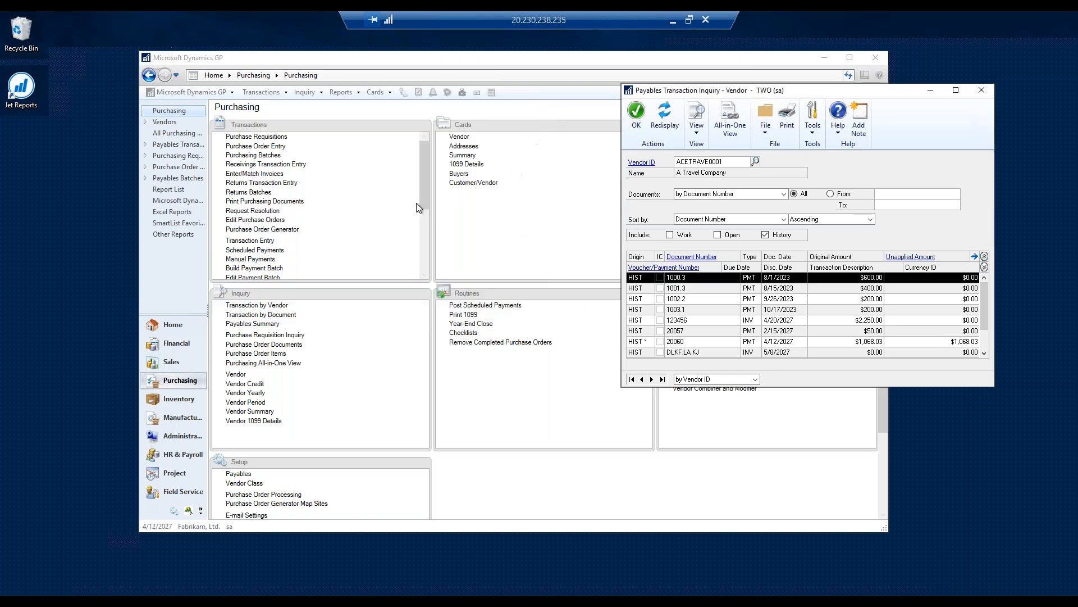
# - Open the field resource descriptions for Microsoft Dynamics GP
pyautogui.click(186, 91)
pyautogui.click(186, 91)
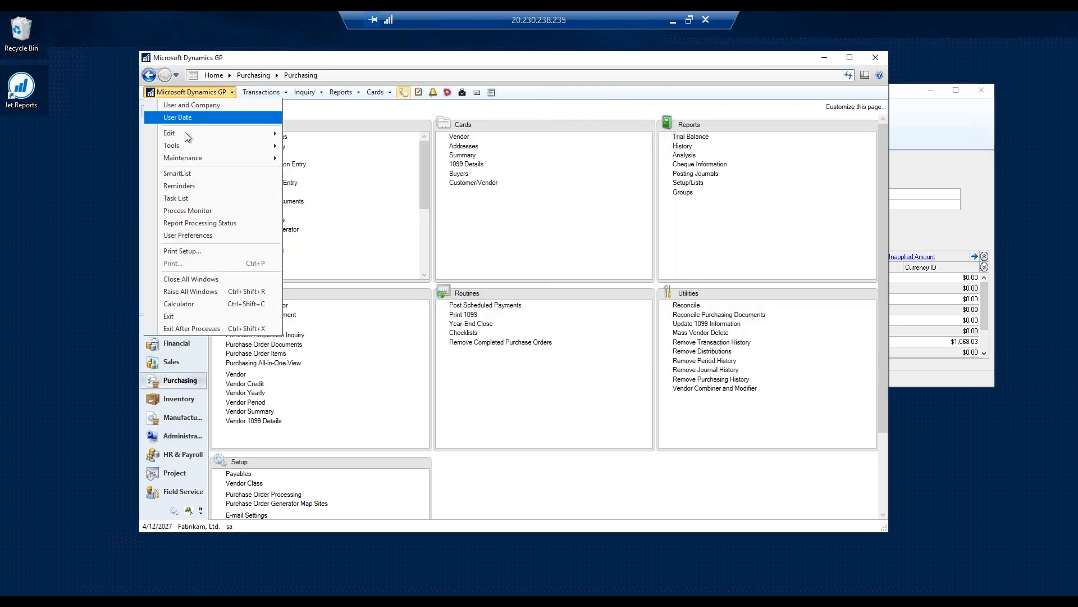
pyautogui.moveTo(200, 148)
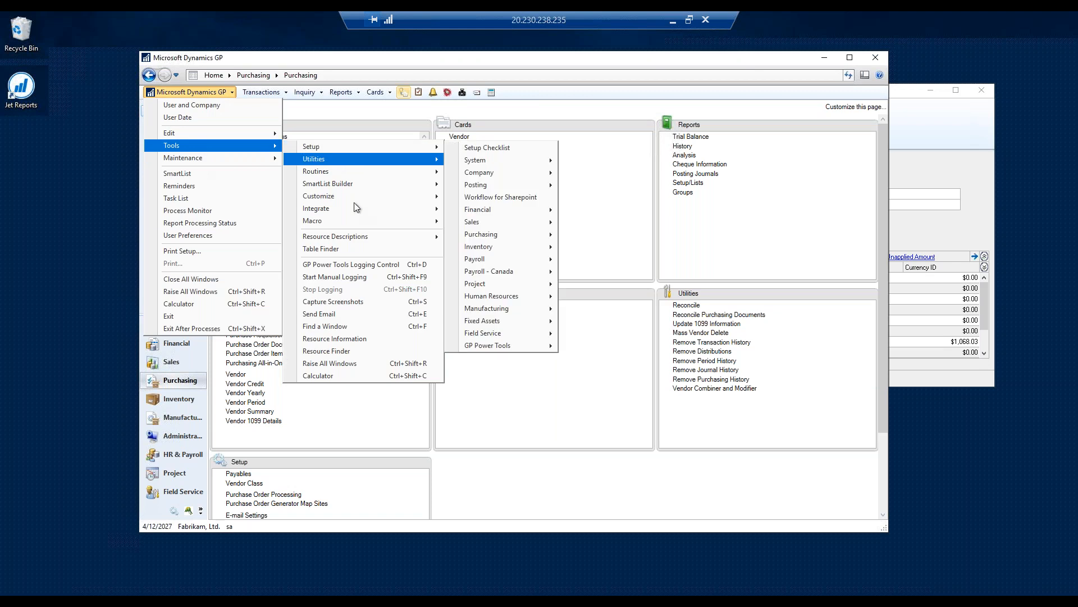
pyautogui.moveTo(348, 237)
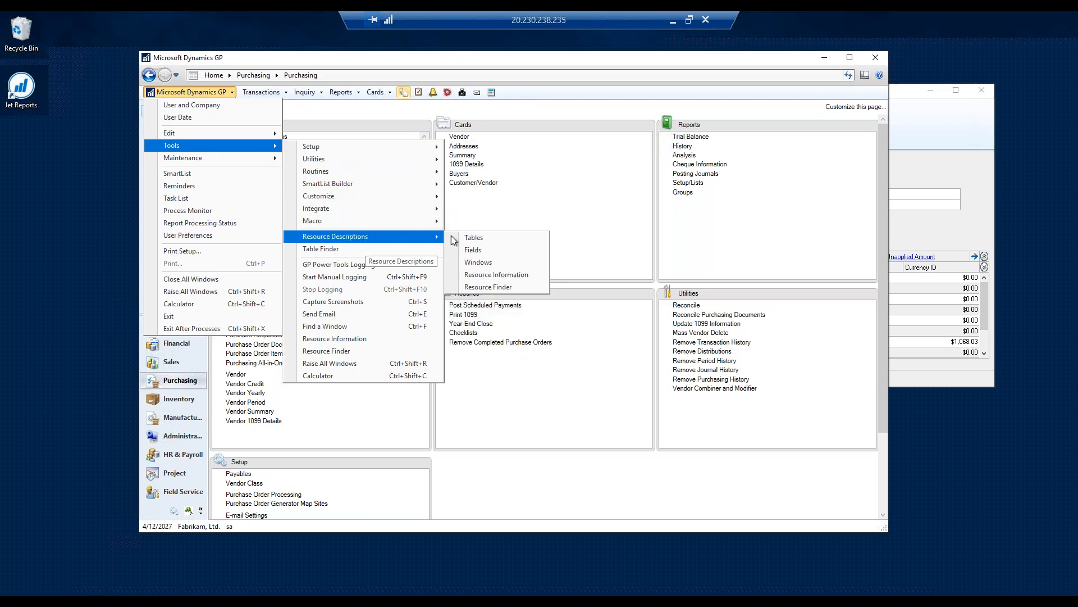
pyautogui.click(478, 251)
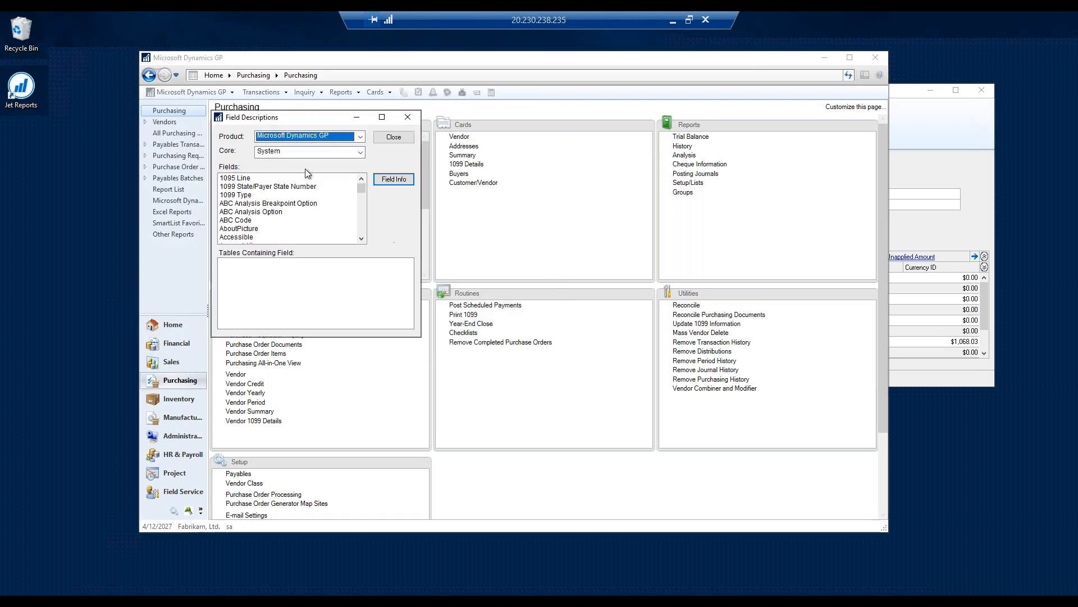
# - Set the field descriptions' core to Purchasing and select the Vendor ID field to list the tables containing it
pyautogui.click(291, 153)
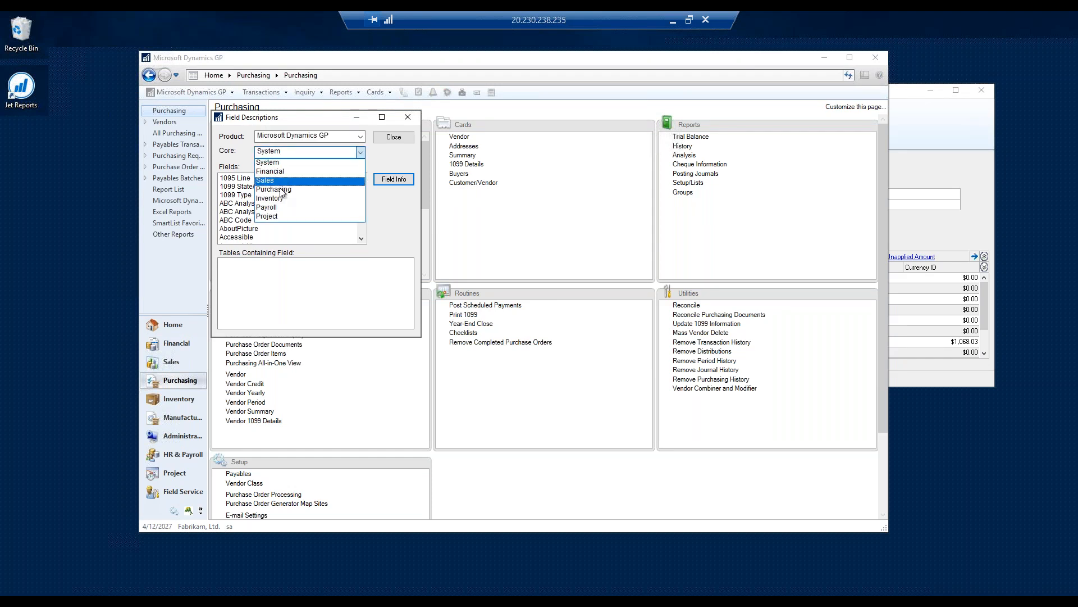
pyautogui.click(279, 190)
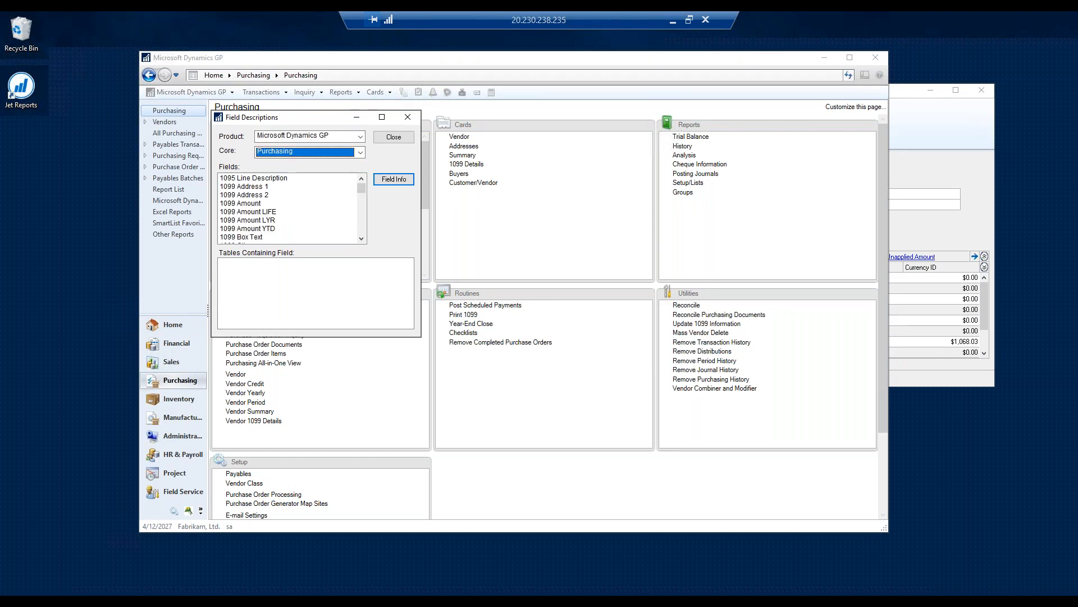
pyautogui.click(260, 229)
pyautogui.scroll(-15, 269, 235)
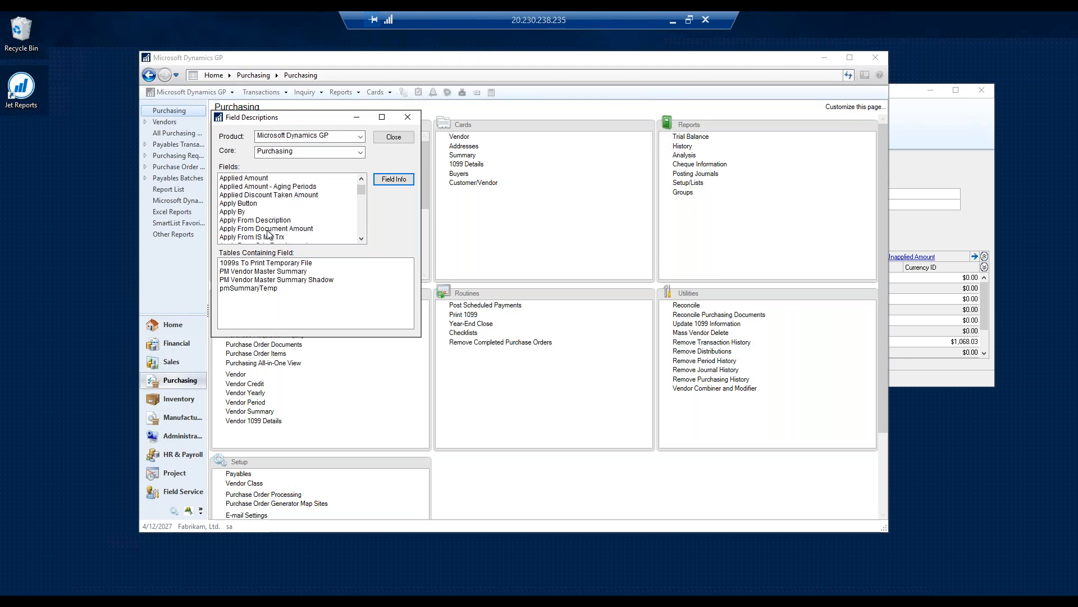
pyautogui.scroll(-15, 269, 234)
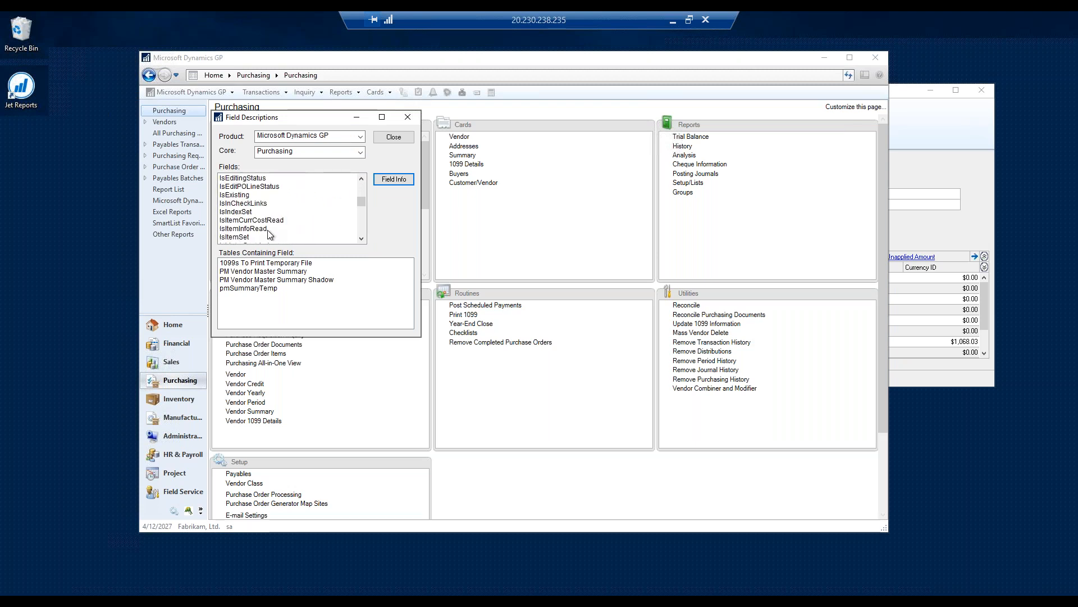
pyautogui.scroll(-15, 268, 235)
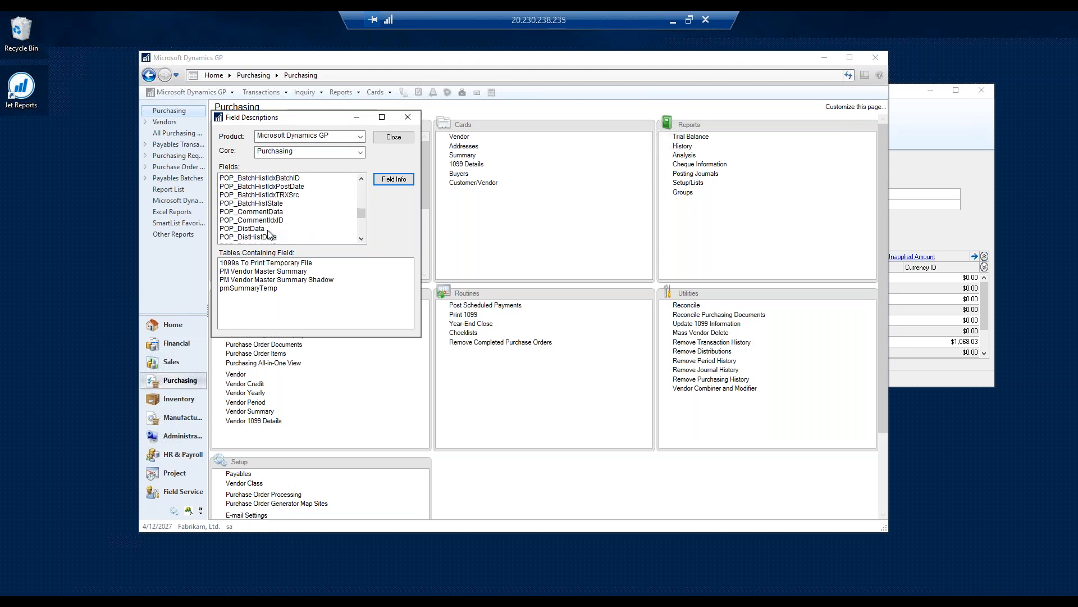
pyautogui.scroll(-15, 268, 235)
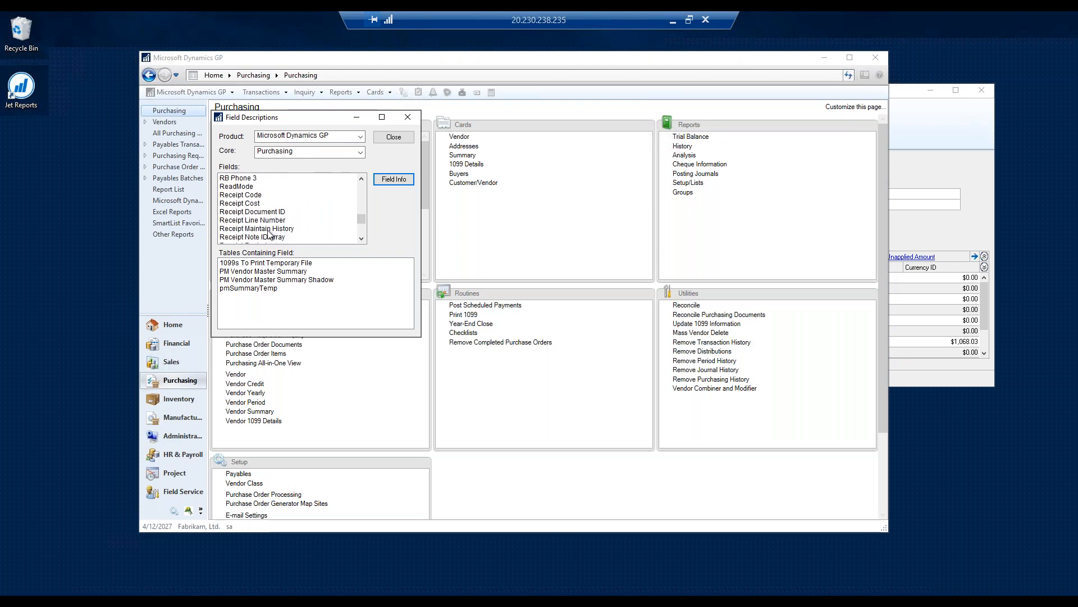
pyautogui.scroll(-15, 268, 233)
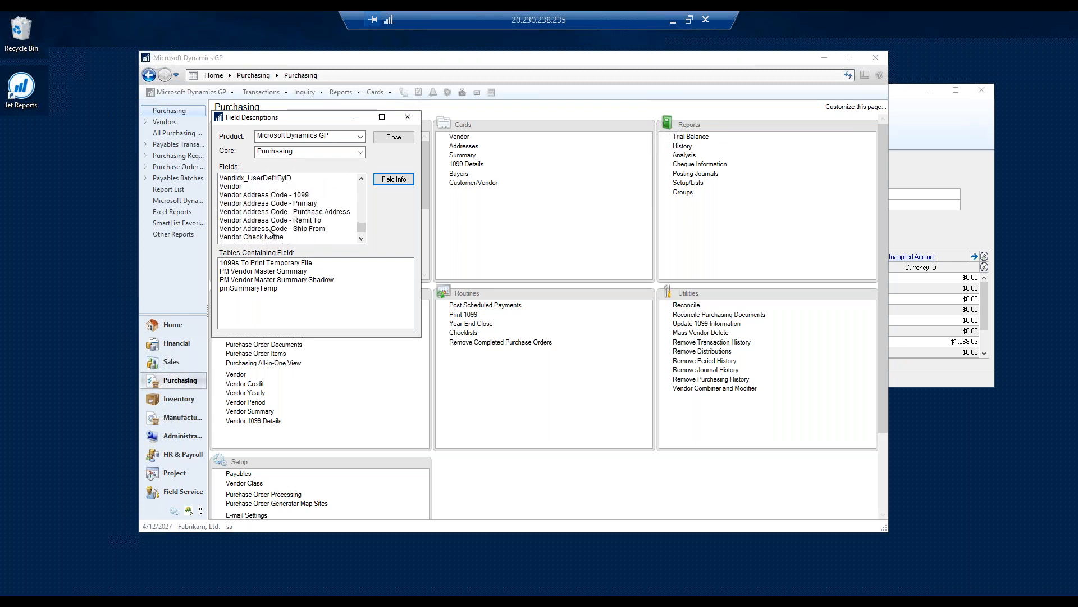
pyautogui.scroll(5, 270, 234)
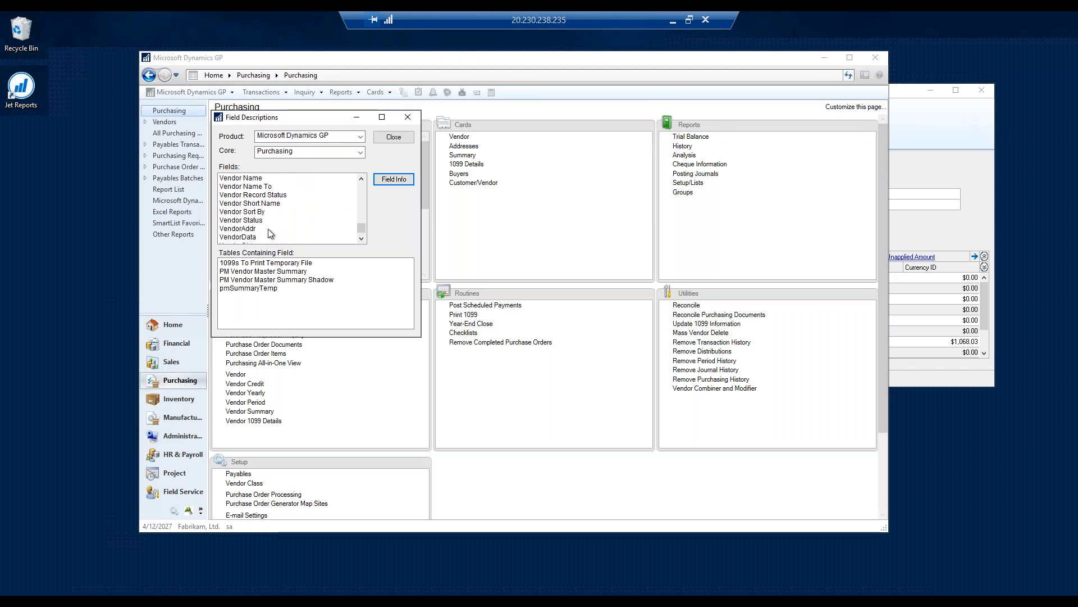
pyautogui.scroll(1, 270, 234)
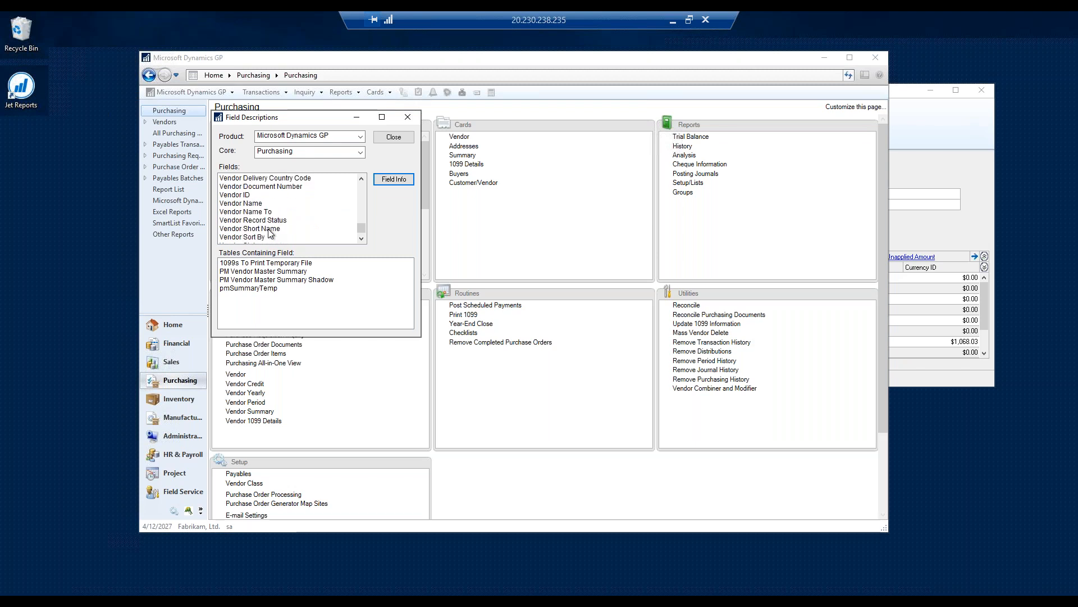
pyautogui.click(239, 195)
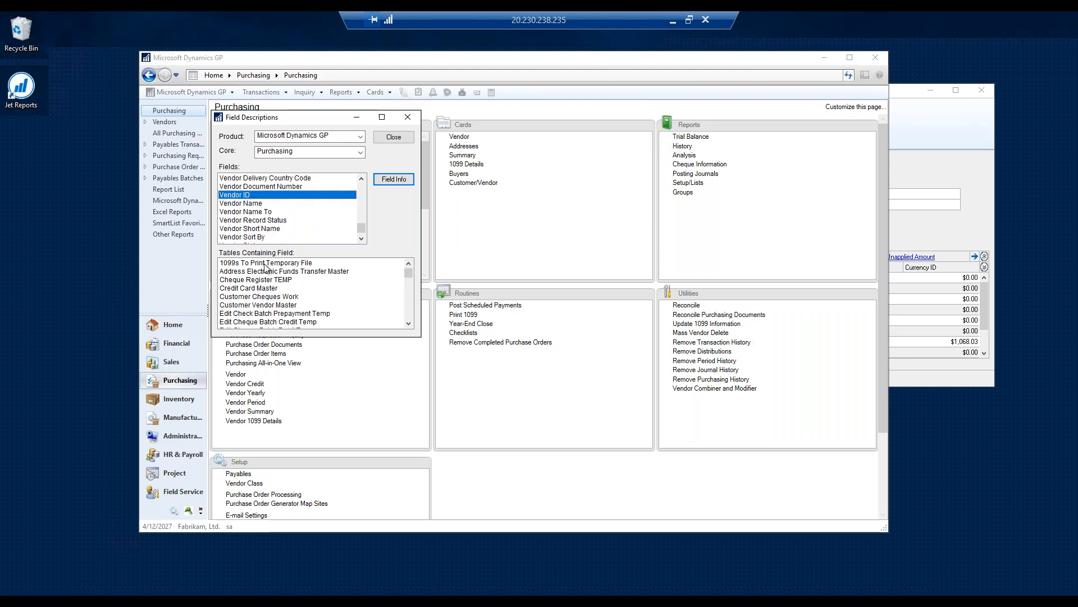
# - Look through the tables containing Vendor ID and highlight PM Transaction OPEN File
pyautogui.scroll(-6, 282, 300)
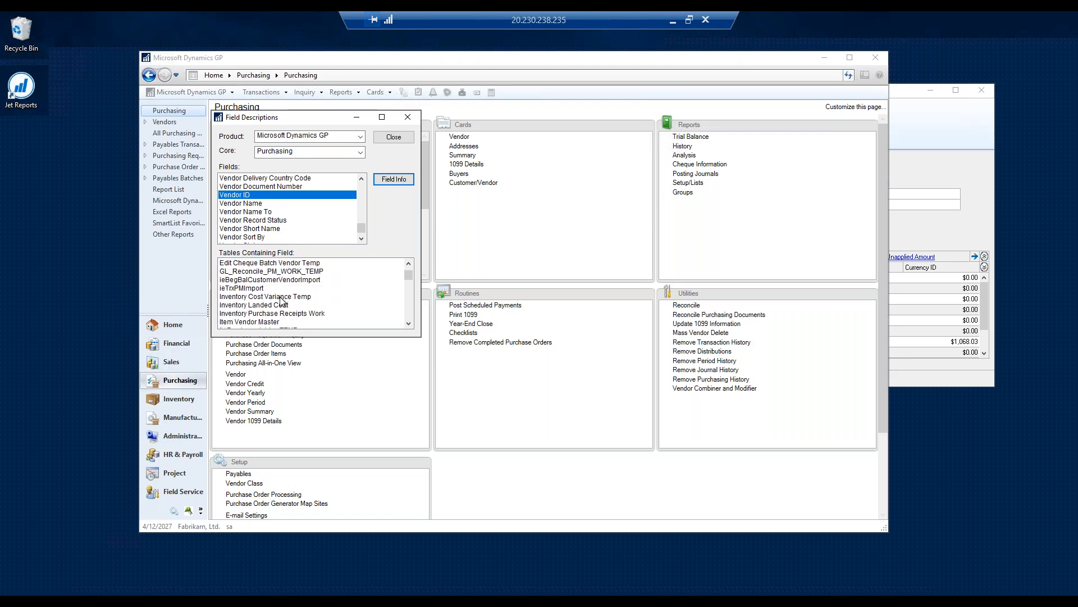
pyautogui.scroll(-5, 284, 298)
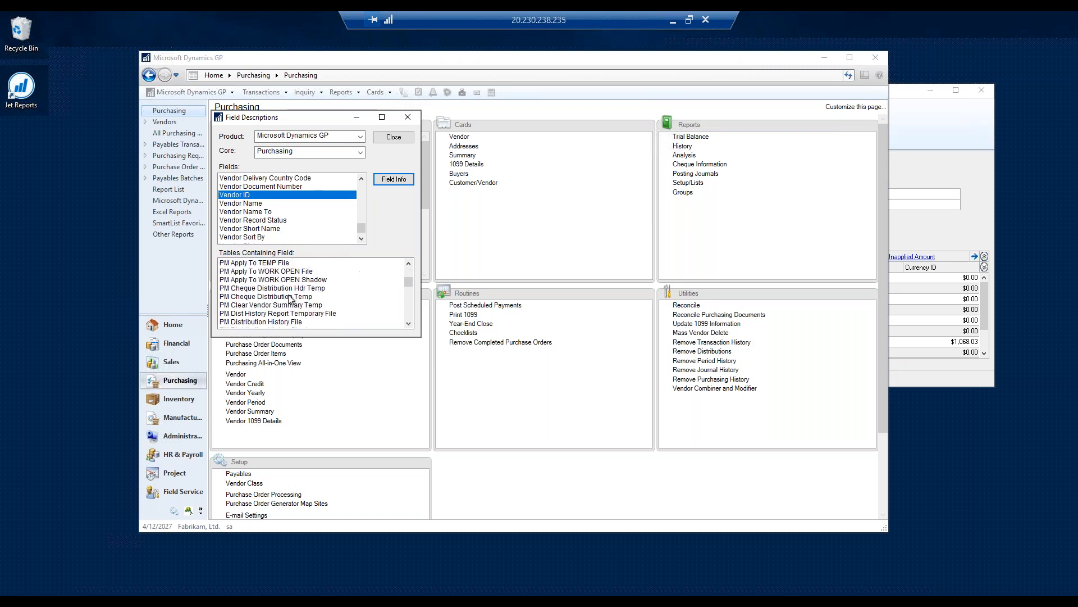
pyautogui.scroll(-5, 281, 289)
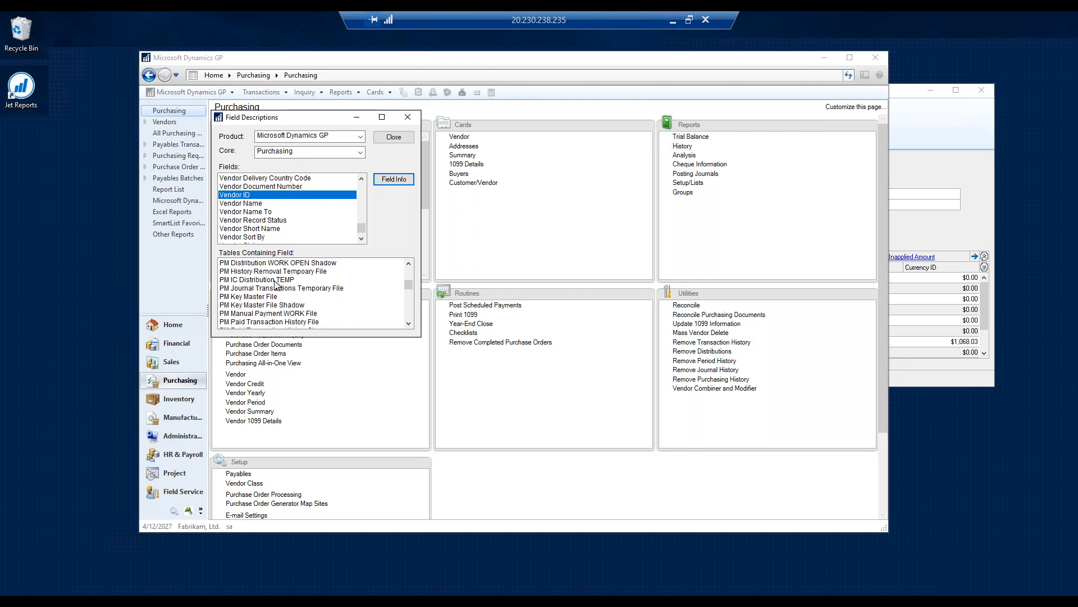
pyautogui.scroll(-5, 269, 309)
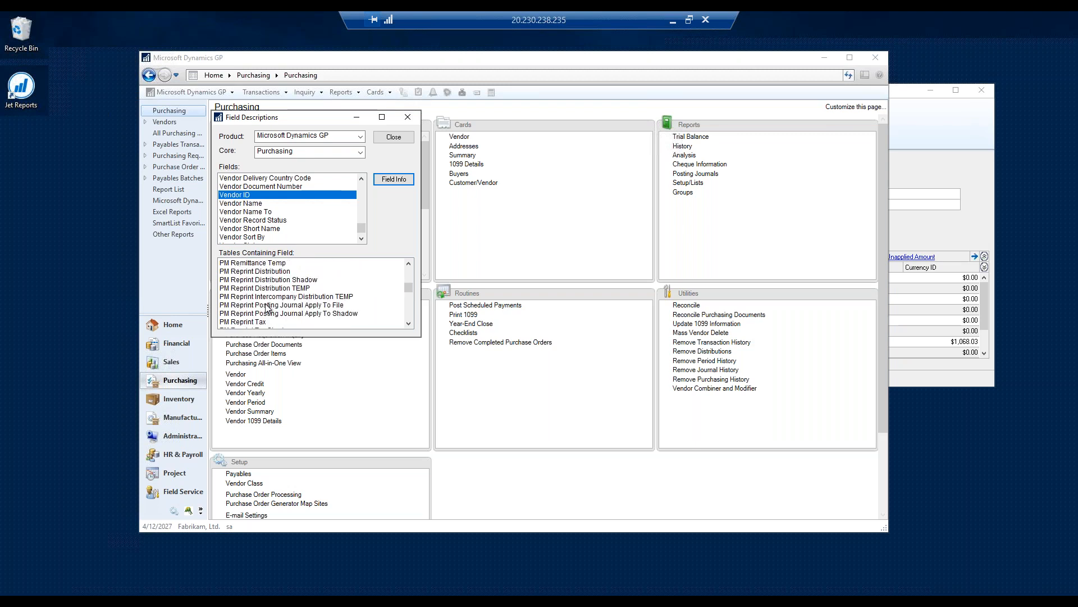
pyautogui.scroll(-5, 270, 306)
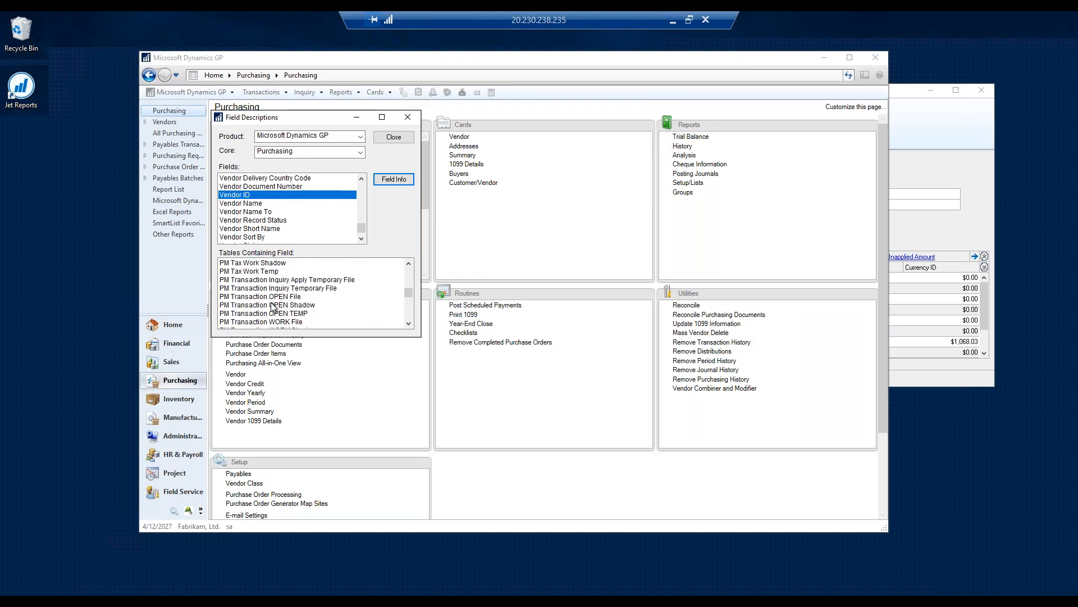
pyautogui.click(274, 298)
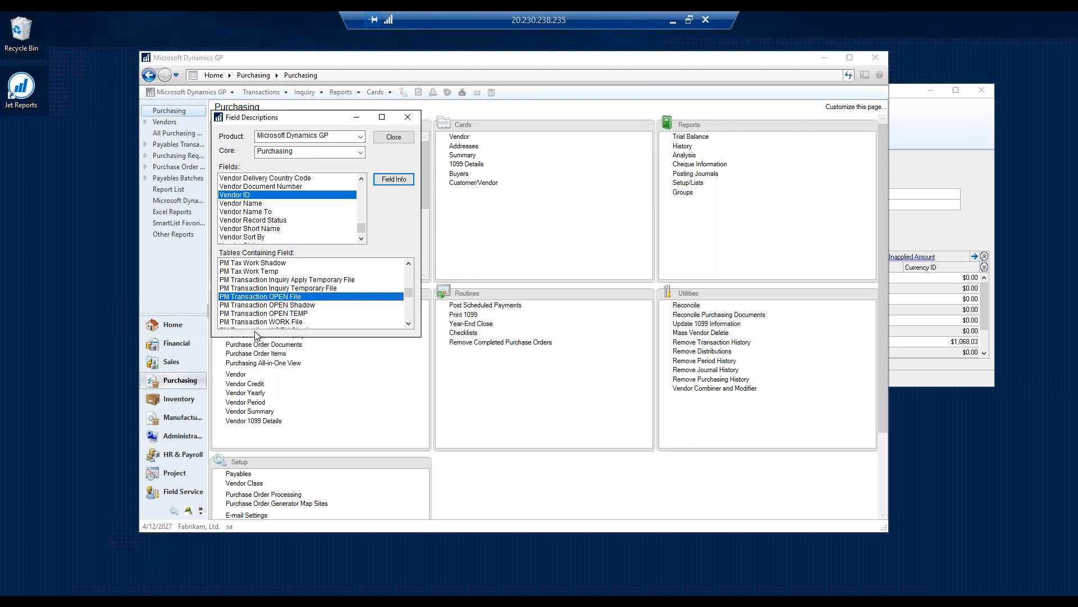
# - Switch to SQL Server Management Studio, run the query "select * from PM20000" and minimize the window
pyautogui.click(290, 601)
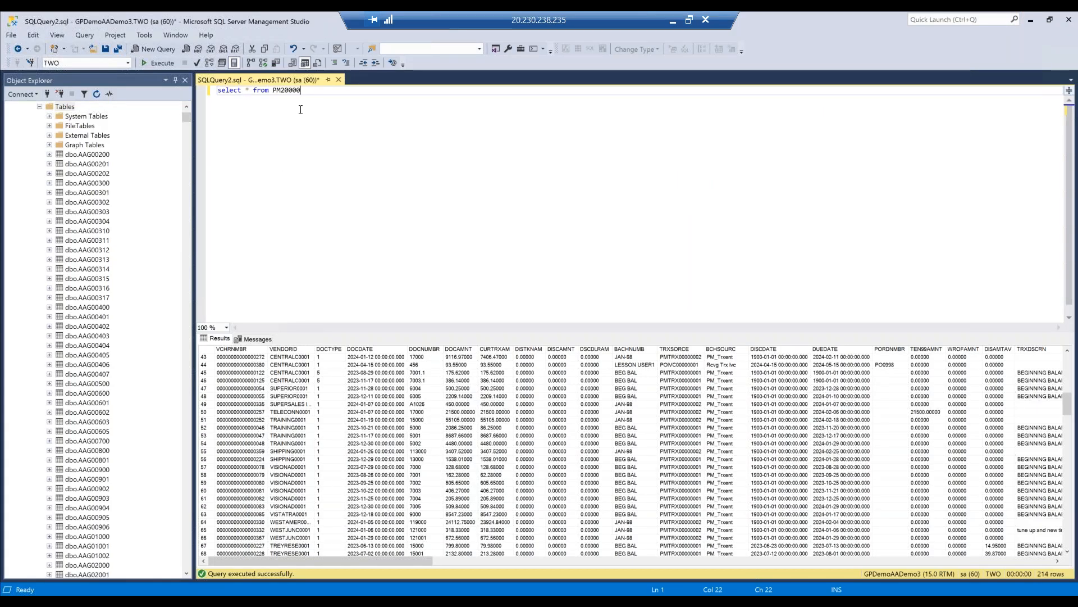
pyautogui.moveTo(301, 89); pyautogui.dragTo(198, 93)
pyautogui.click(153, 62)
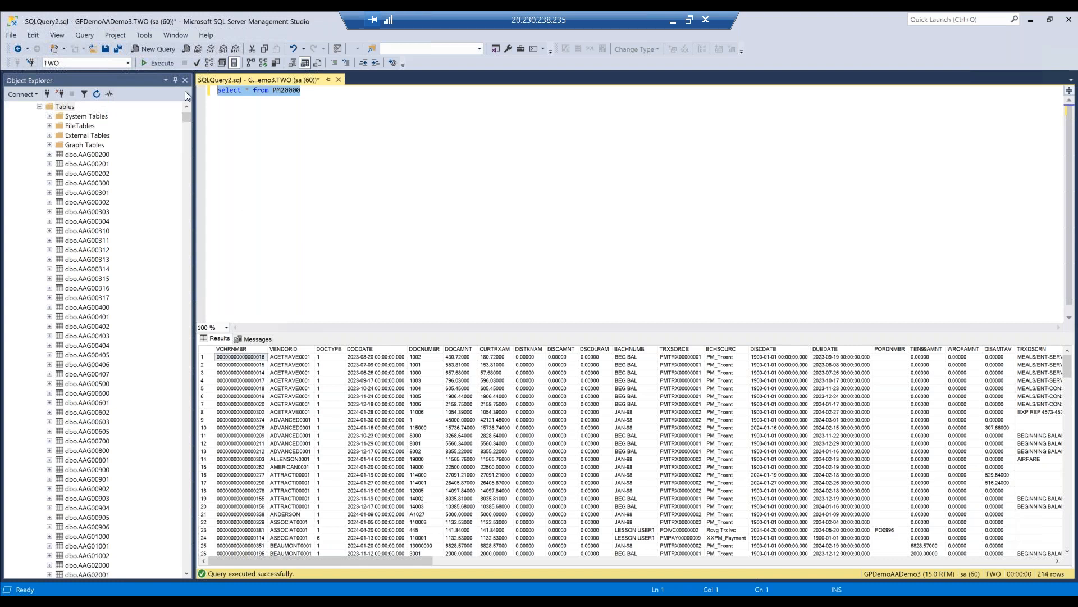
pyautogui.click(1030, 21)
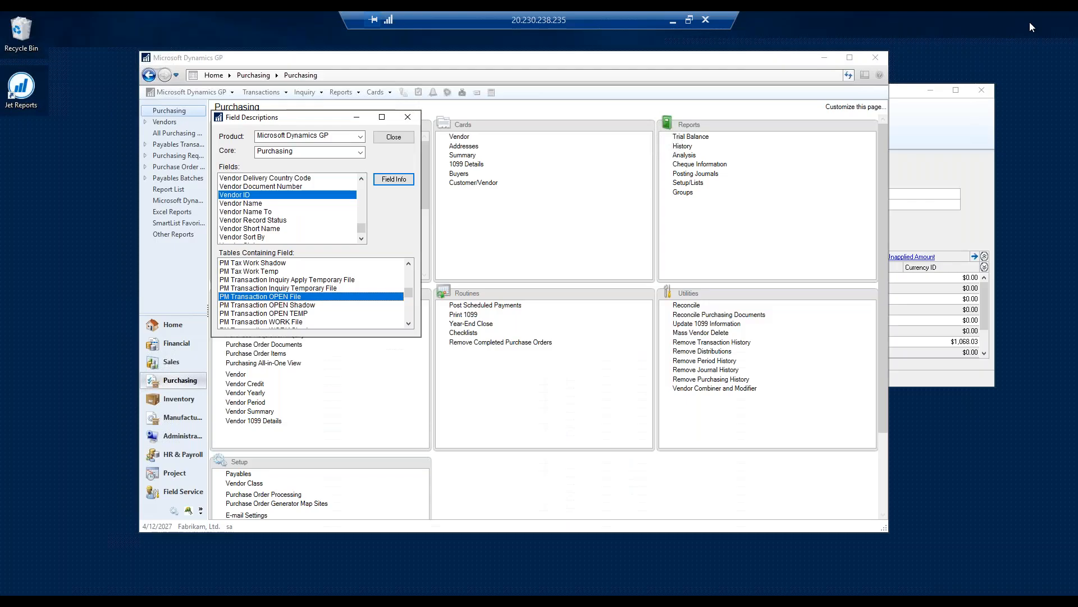
# - Close the field descriptions and open the Purchasing SmartList AP Transaction for modification in SmartList Designer
pyautogui.click(408, 117)
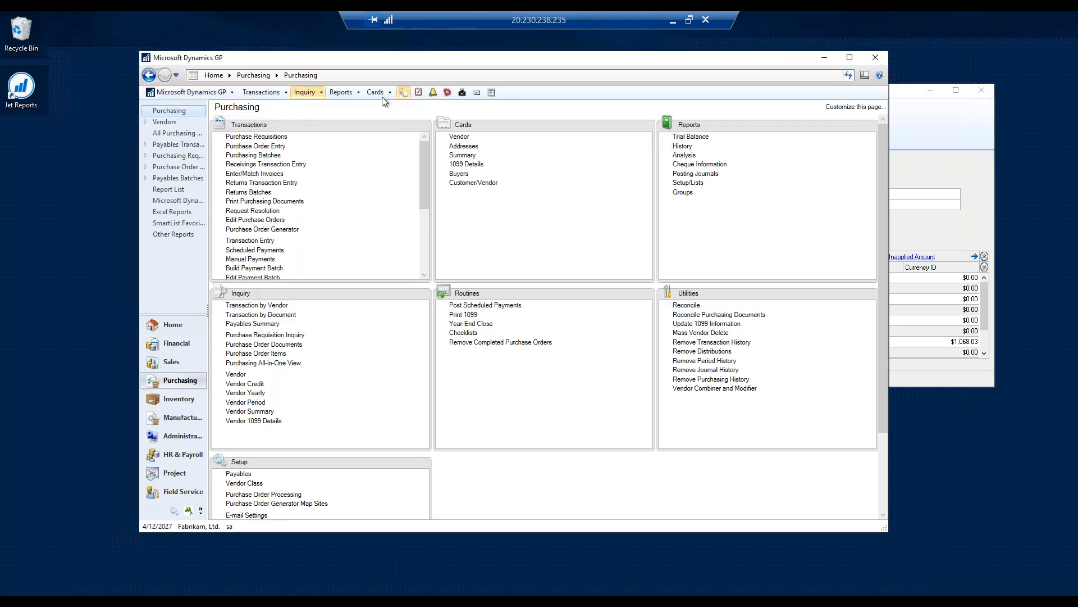
pyautogui.click(402, 92)
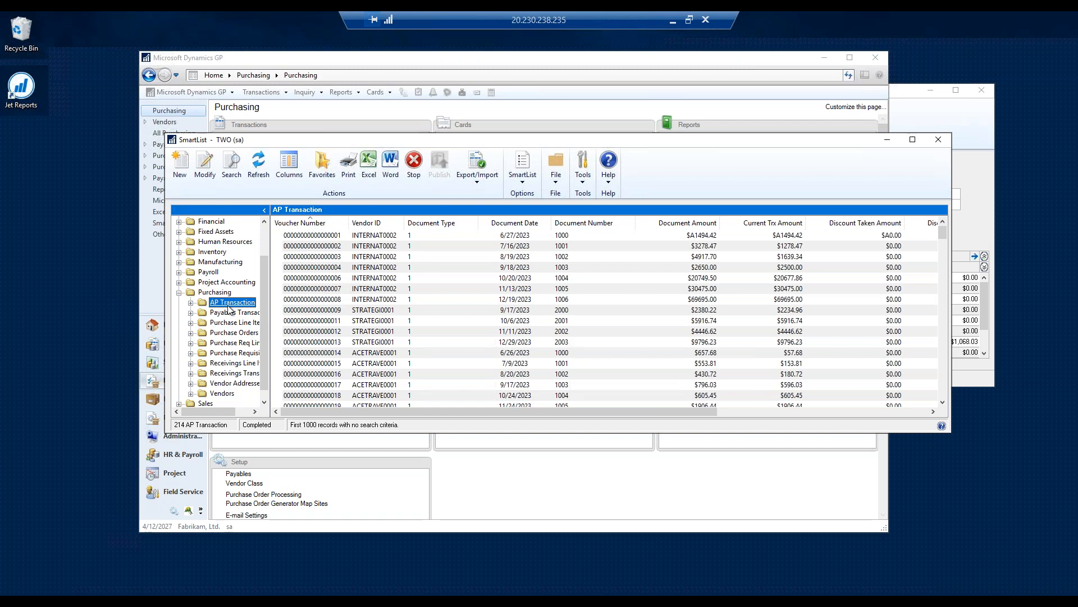
pyautogui.click(204, 168)
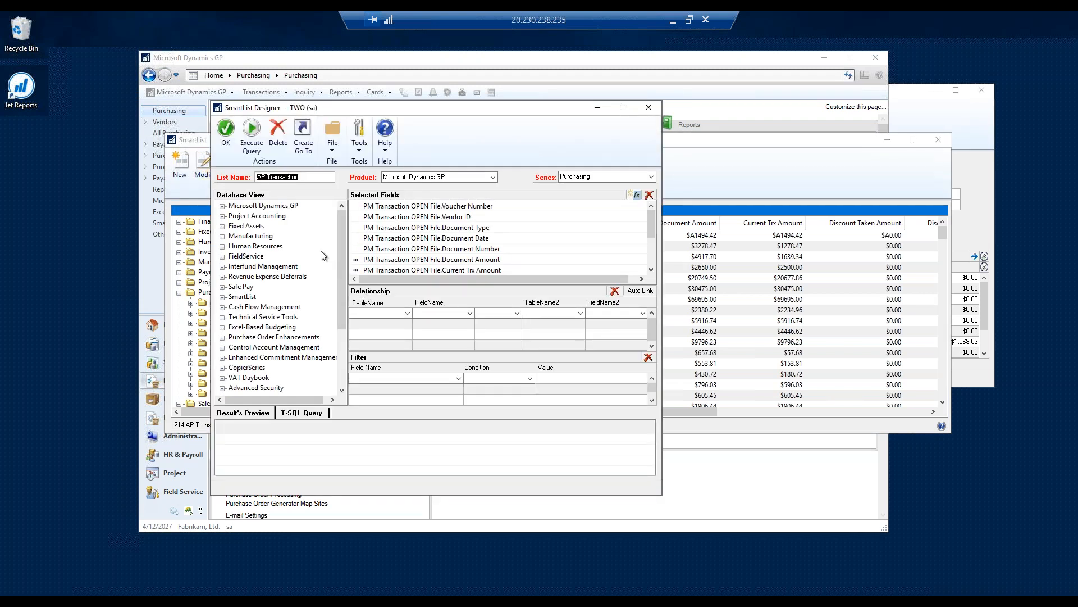
# - Expand the Microsoft Dynamics GP Purchasing tables in the database view down to the fields of PM Transaction OPEN File
pyautogui.click(222, 206)
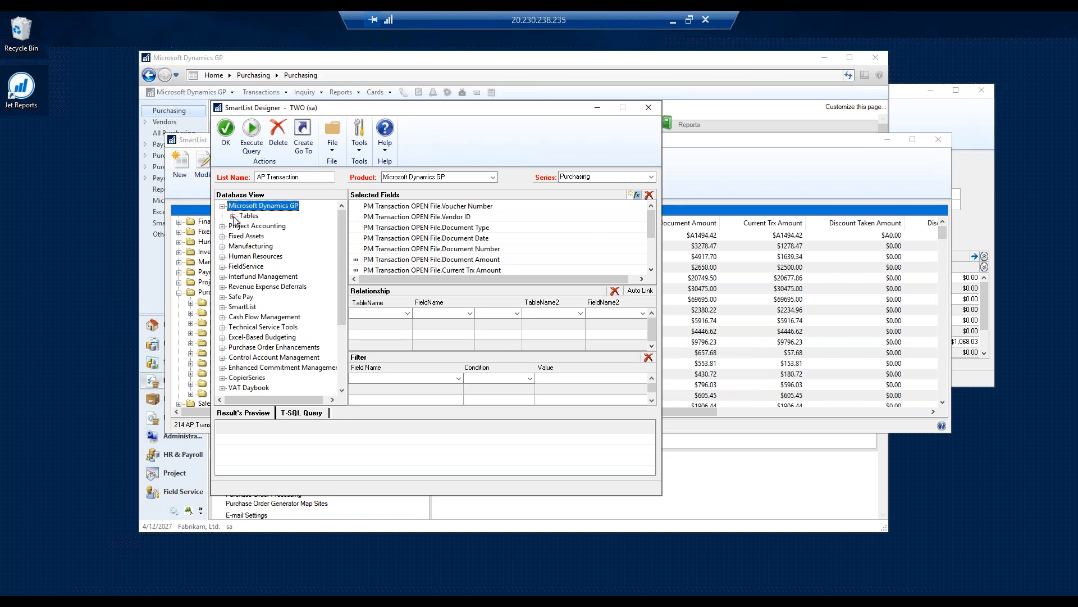
pyautogui.click(233, 216)
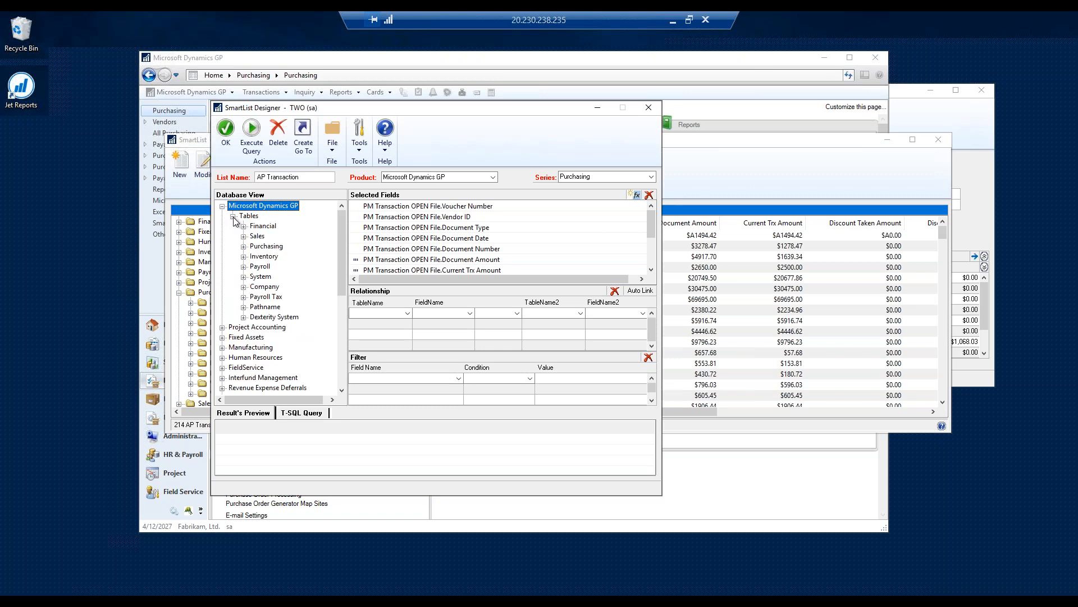
pyautogui.click(243, 247)
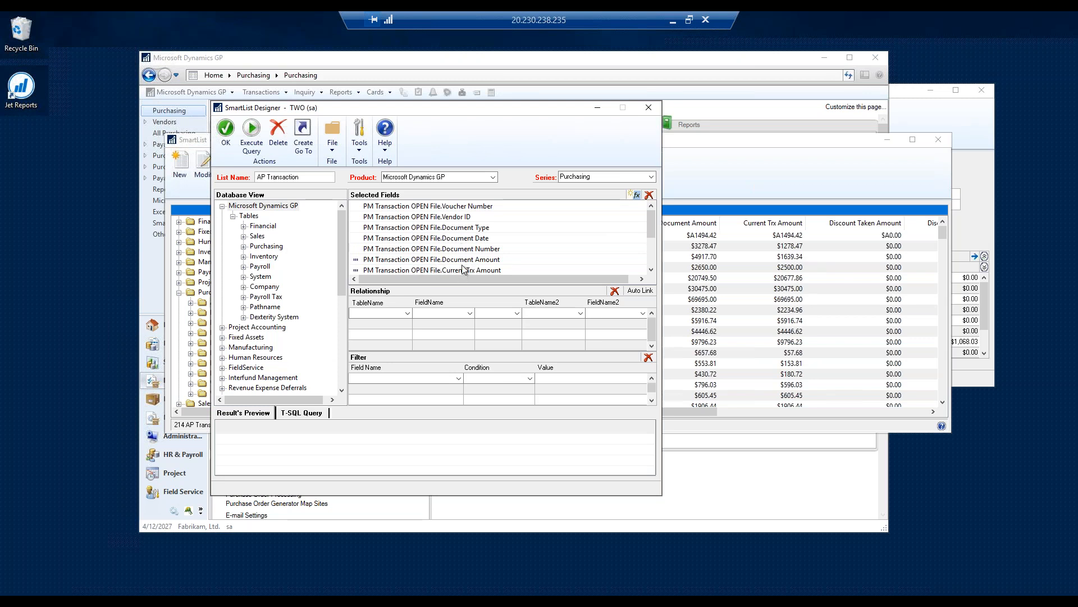
pyautogui.doubleClick(279, 247)
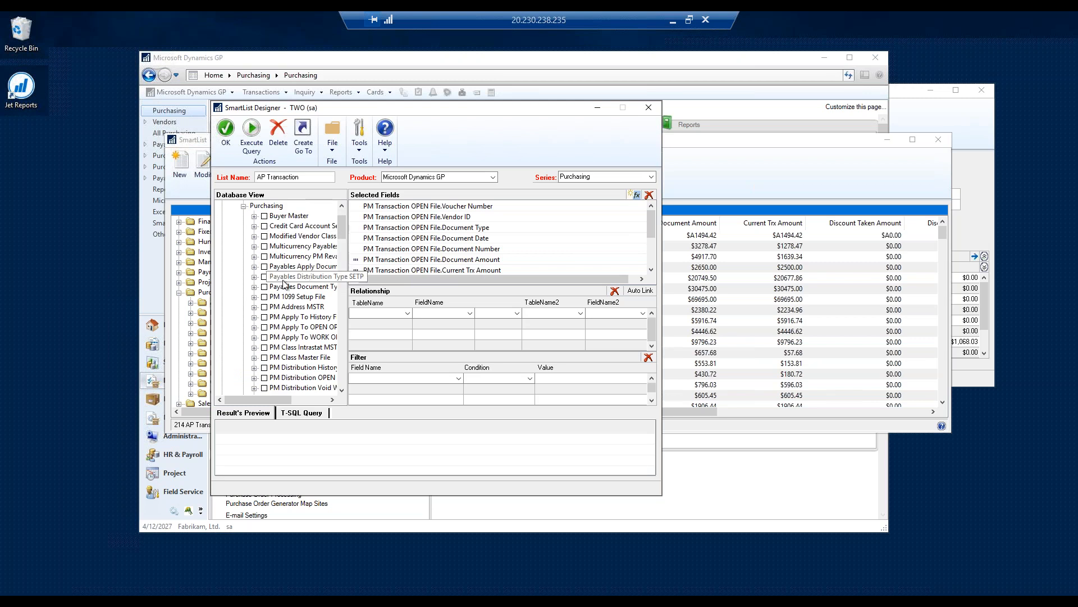
pyautogui.moveTo(342, 231); pyautogui.dragTo(347, 279)
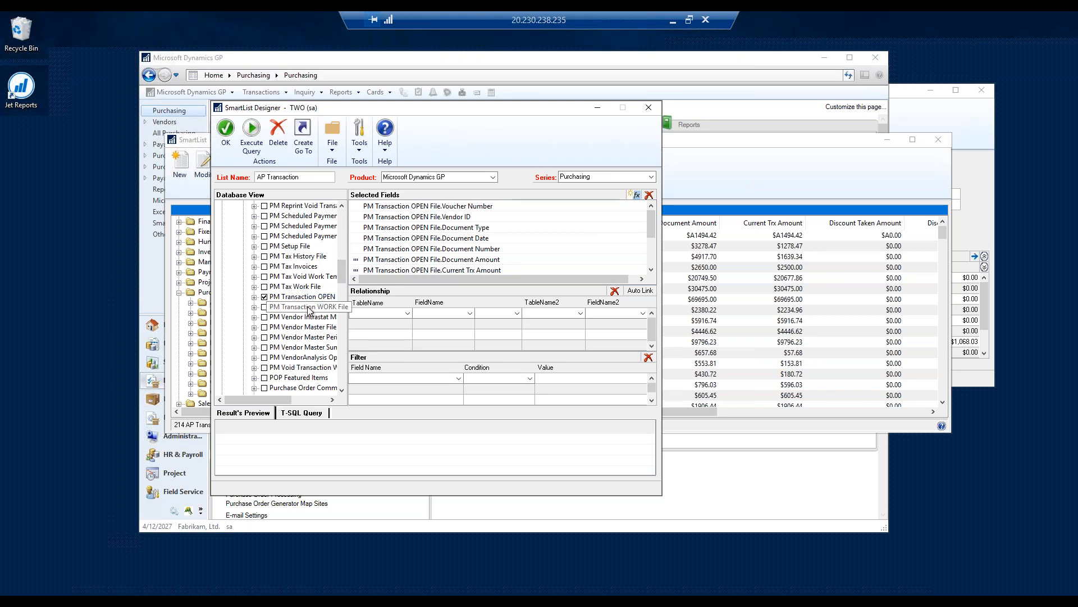
pyautogui.click(254, 297)
# - Add the Long Description2 and Batch Number fields of PM Transaction OPEN File to the AP Transaction list
pyautogui.scroll(-5, 317, 337)
pyautogui.scroll(-10, 317, 339)
pyautogui.scroll(-6, 318, 335)
pyautogui.scroll(1, 318, 335)
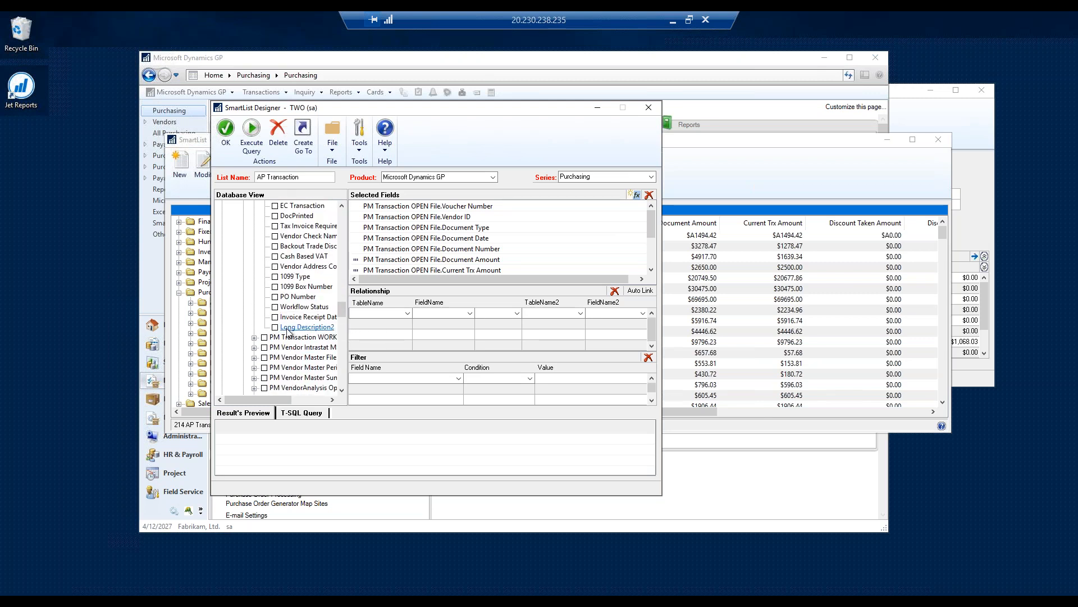
pyautogui.click(275, 327)
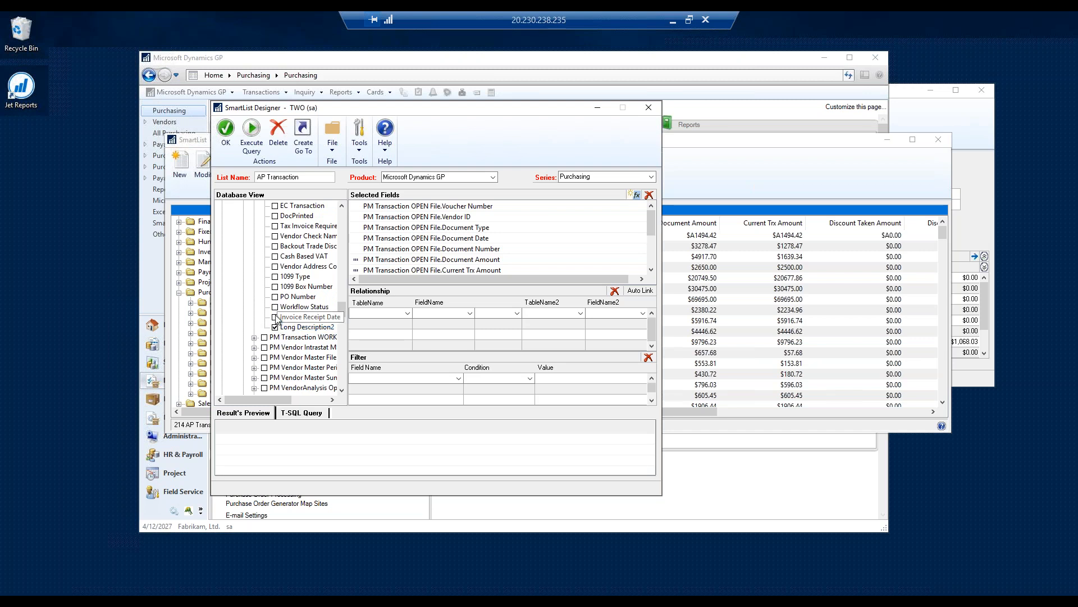
pyautogui.scroll(4, 322, 275)
pyautogui.scroll(8, 325, 268)
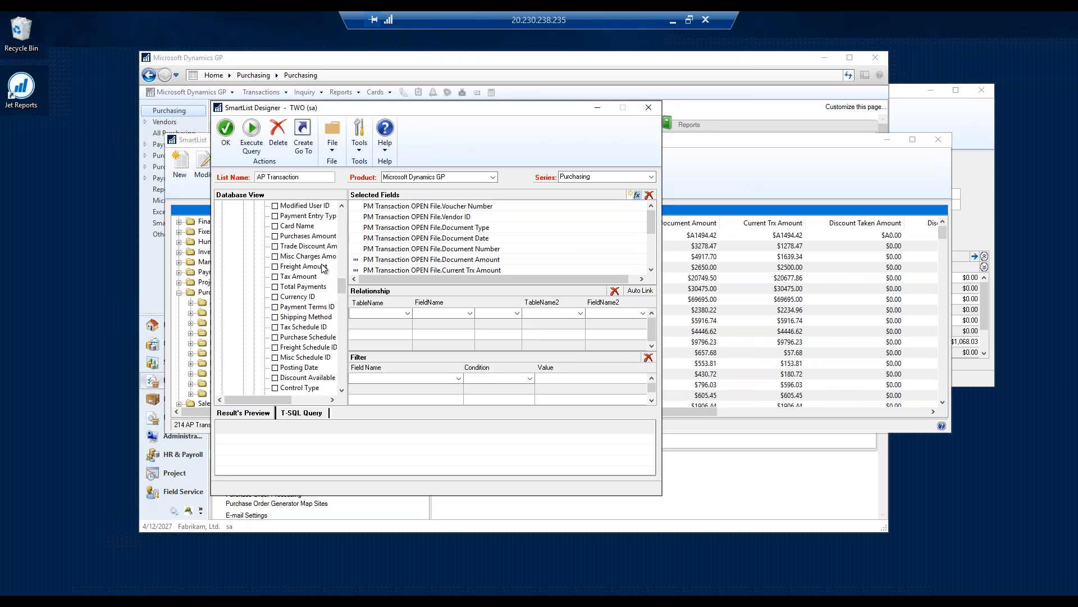
pyautogui.scroll(5, 324, 269)
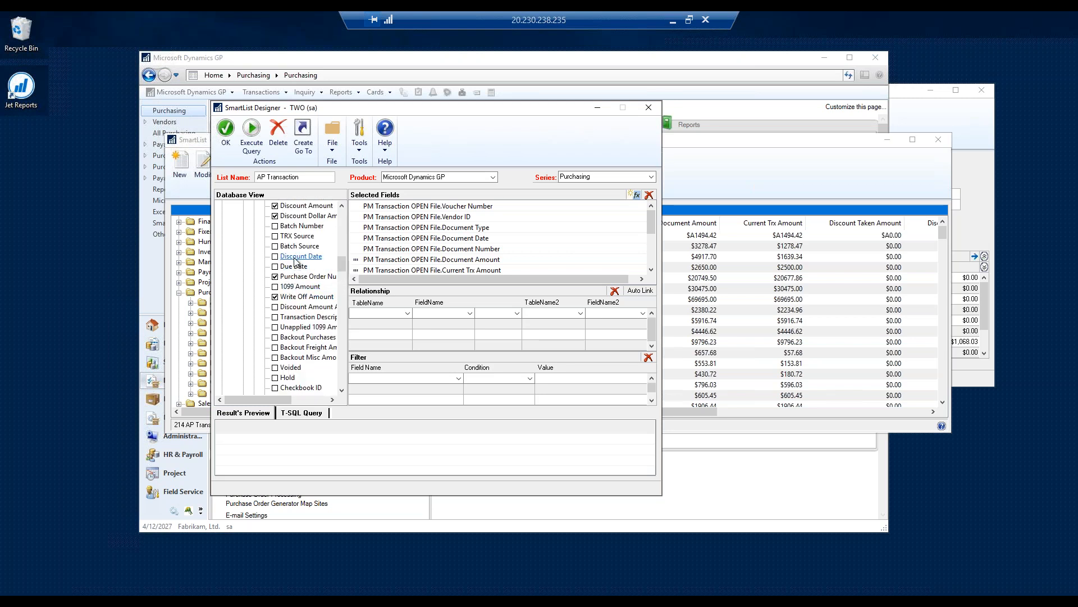
pyautogui.click(276, 227)
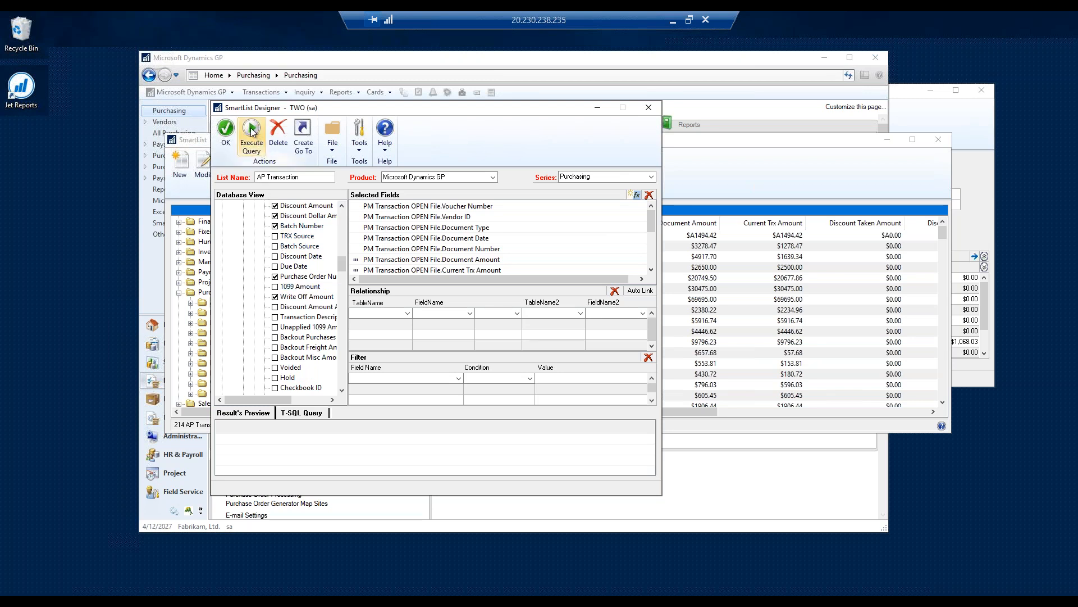
# - Execute the query to preview its results, and save and redisplay the modified AP Transaction list
pyautogui.click(253, 131)
pyautogui.moveTo(264, 469)
pyautogui.mouseDown()
pyautogui.moveTo(555, 467)
pyautogui.moveTo(273, 470)
pyautogui.mouseUp()
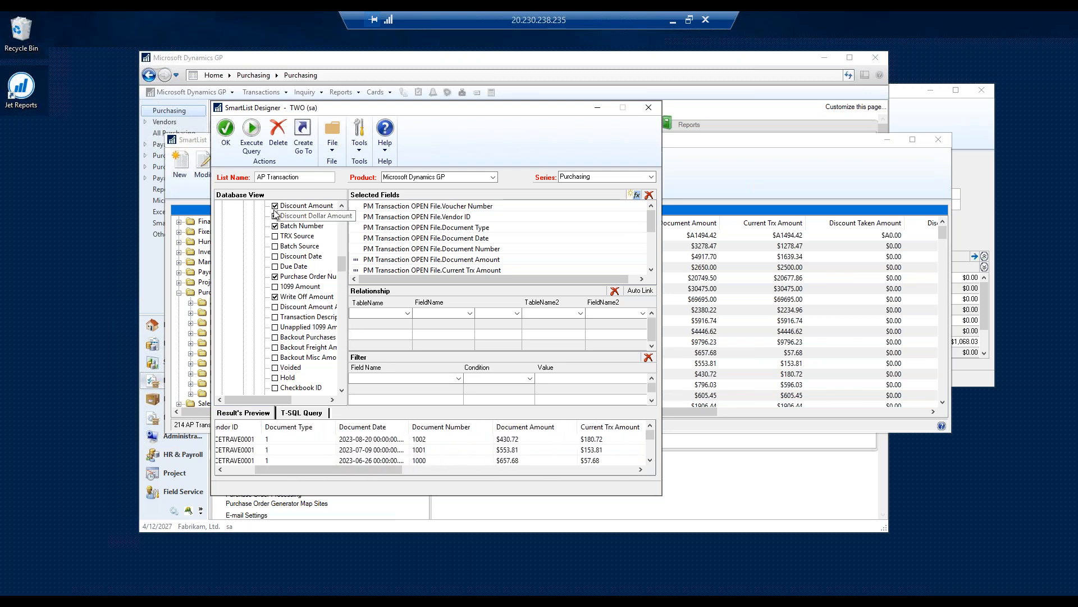
pyautogui.doubleClick(306, 179)
pyautogui.click(226, 131)
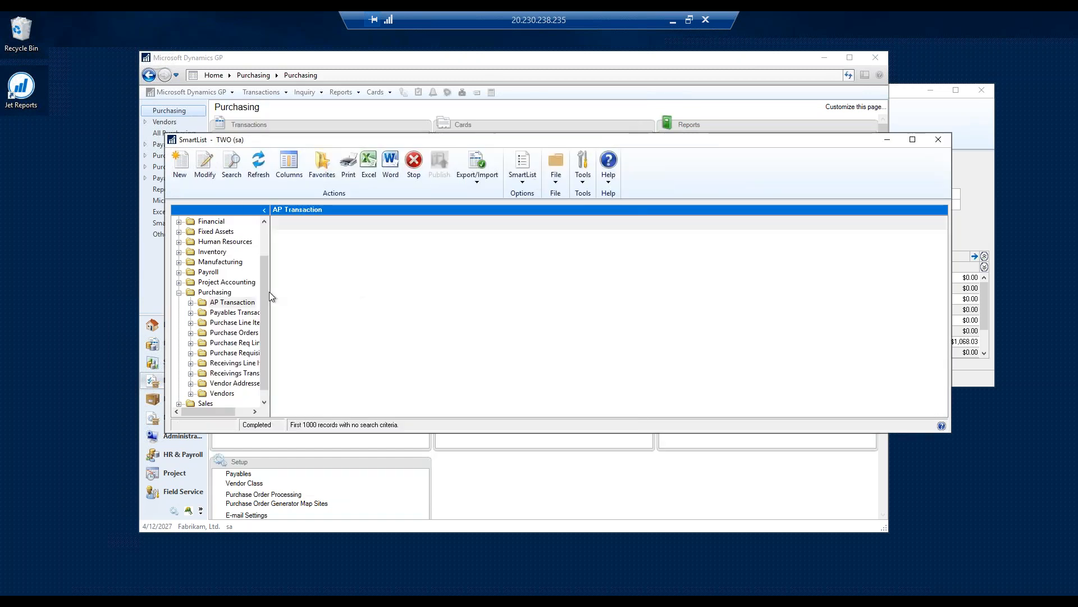
pyautogui.click(232, 303)
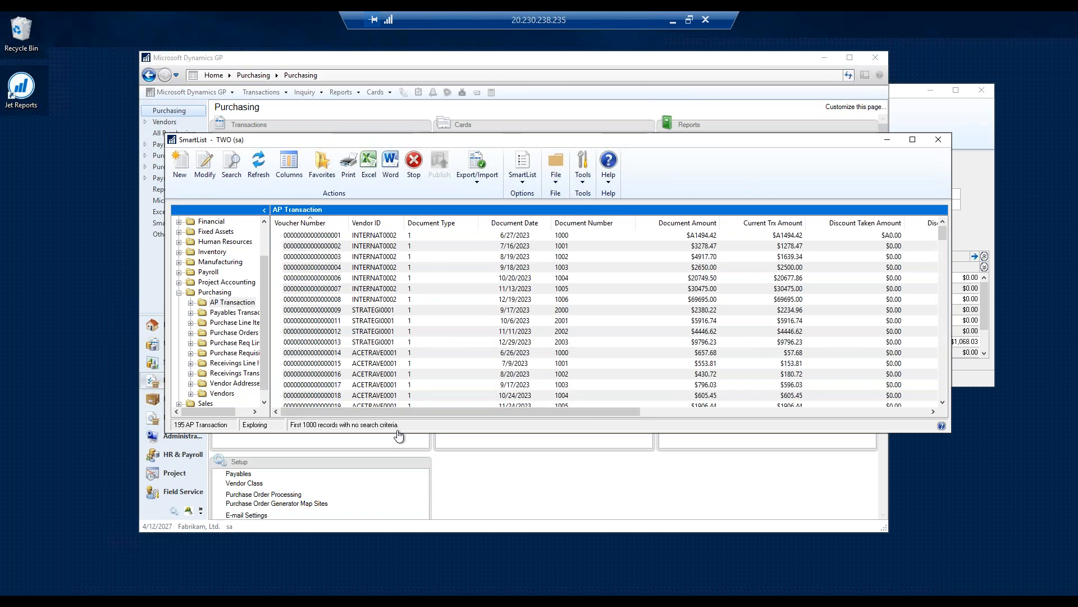
# - Switch to SQL Server Management Studio and bring the AP Transaction SmartList over it to compare with the PM20000 query results
pyautogui.click(283, 599)
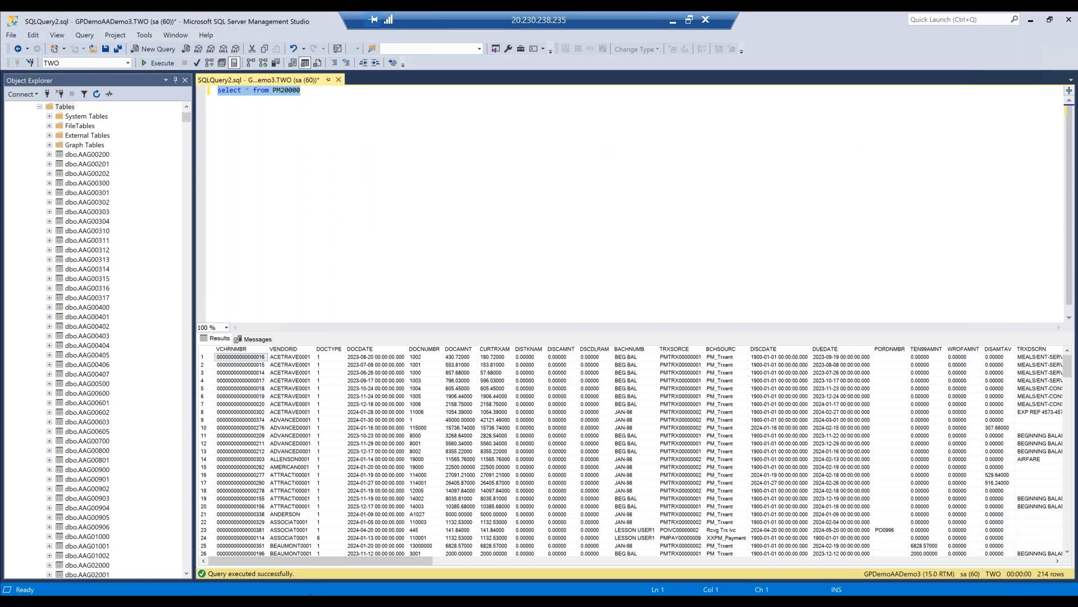
pyautogui.moveTo(316, 601)
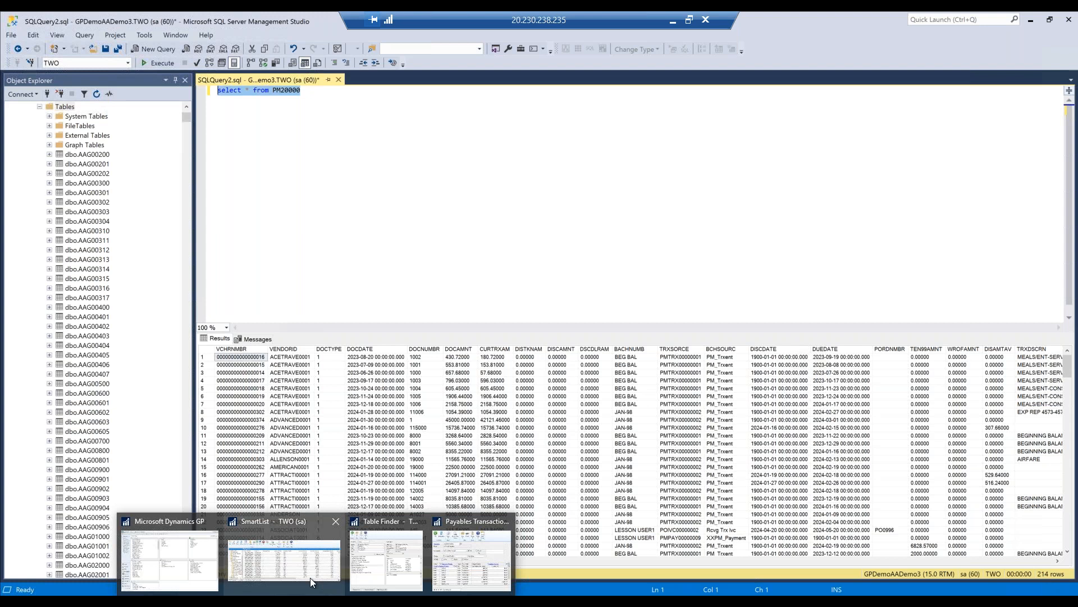
pyautogui.click(302, 563)
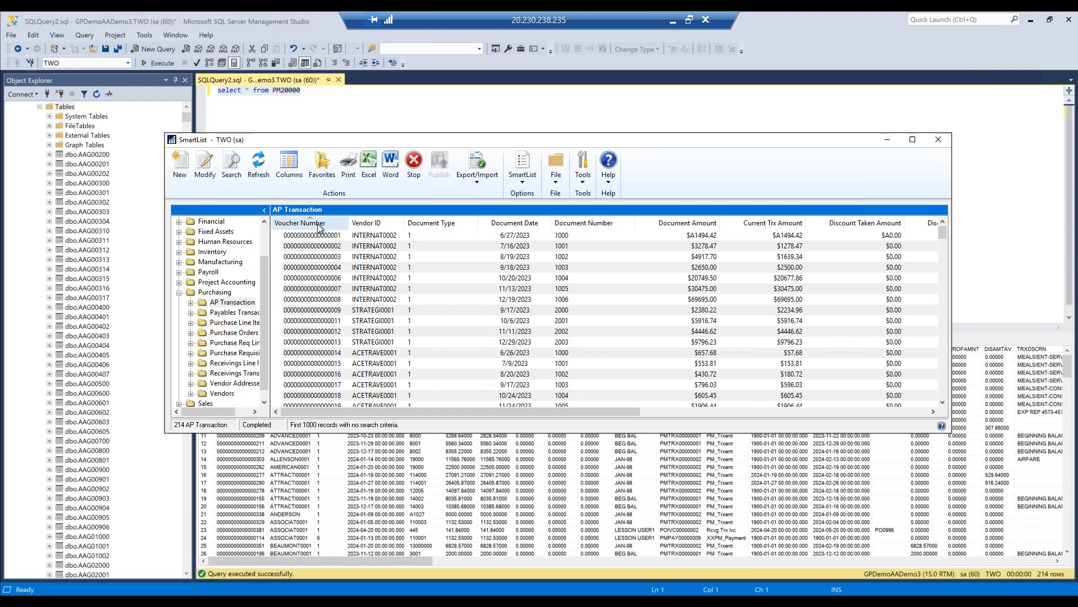
pyautogui.moveTo(526, 142); pyautogui.dragTo(555, 387)
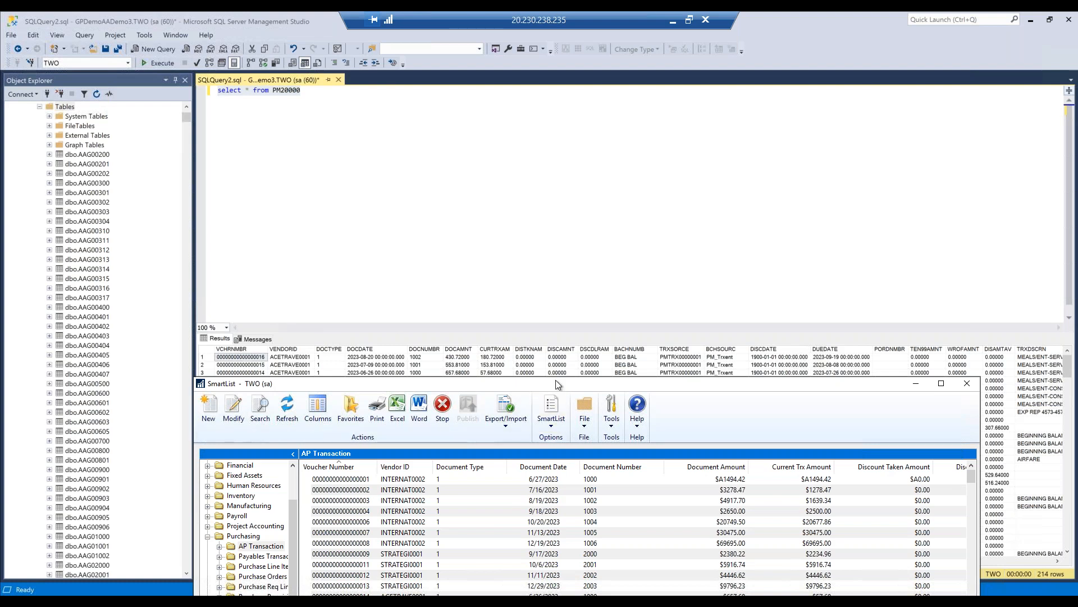
pyautogui.moveTo(555, 380); pyautogui.dragTo(580, 123)
pyautogui.click(421, 319)
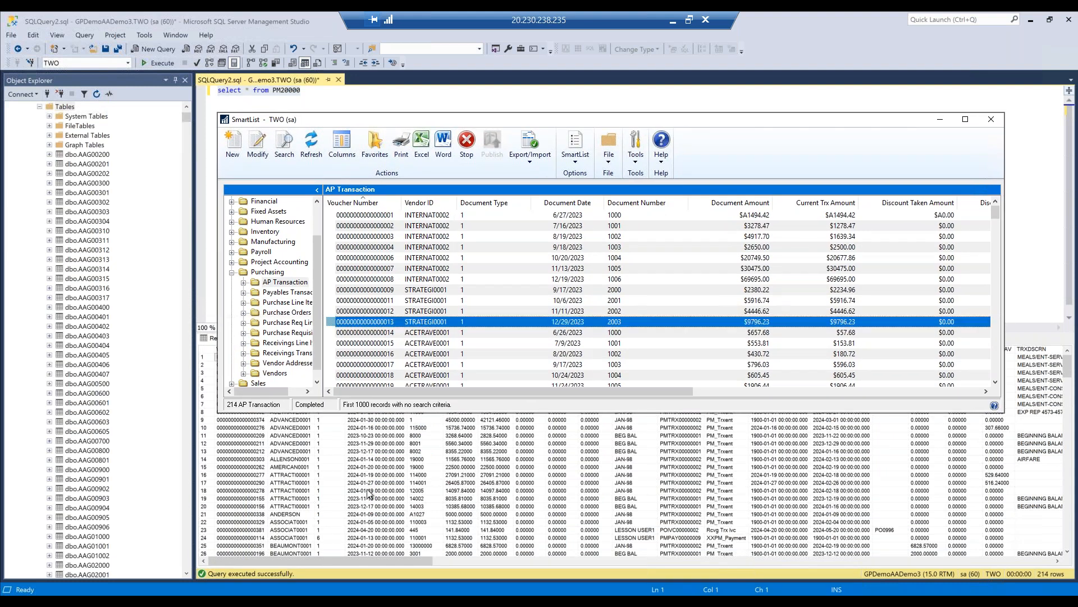
# - Switch to the main Microsoft Dynamics GP window and open Table Finder
pyautogui.moveTo(309, 593)
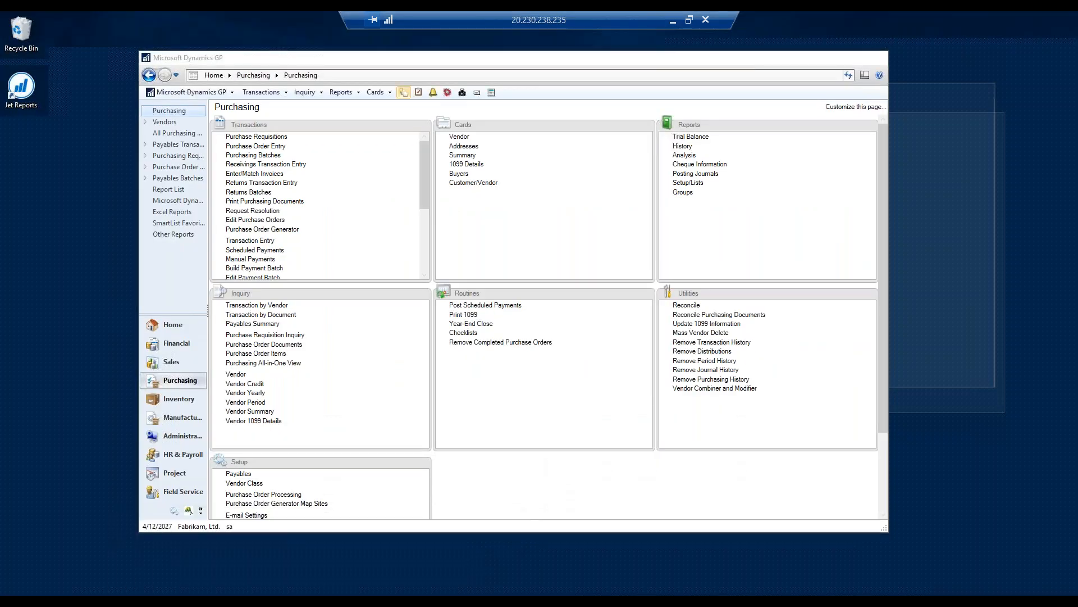
pyautogui.click(143, 530)
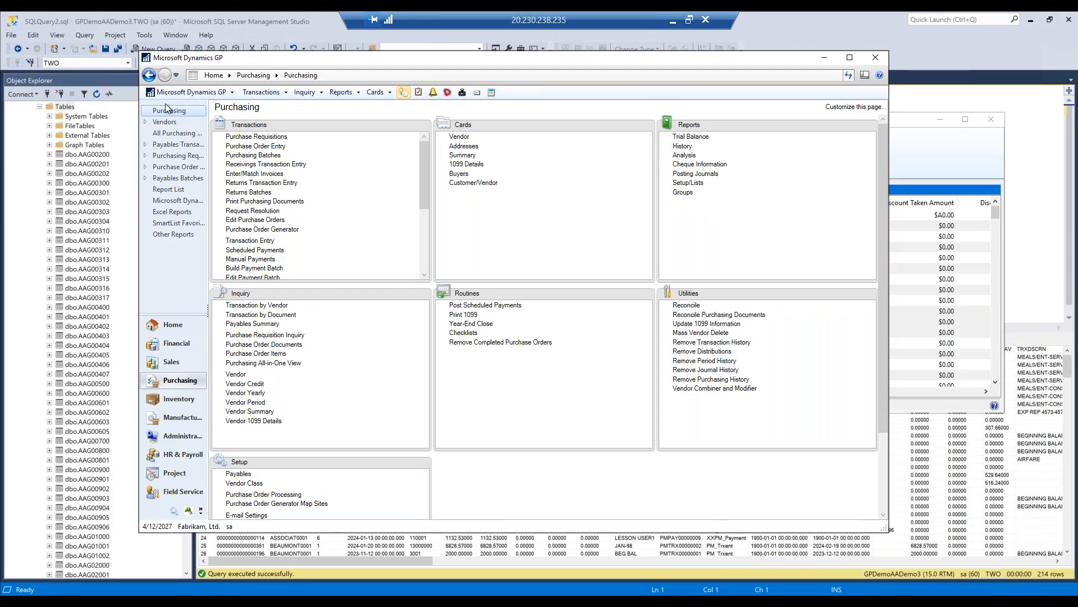
pyautogui.click(207, 96)
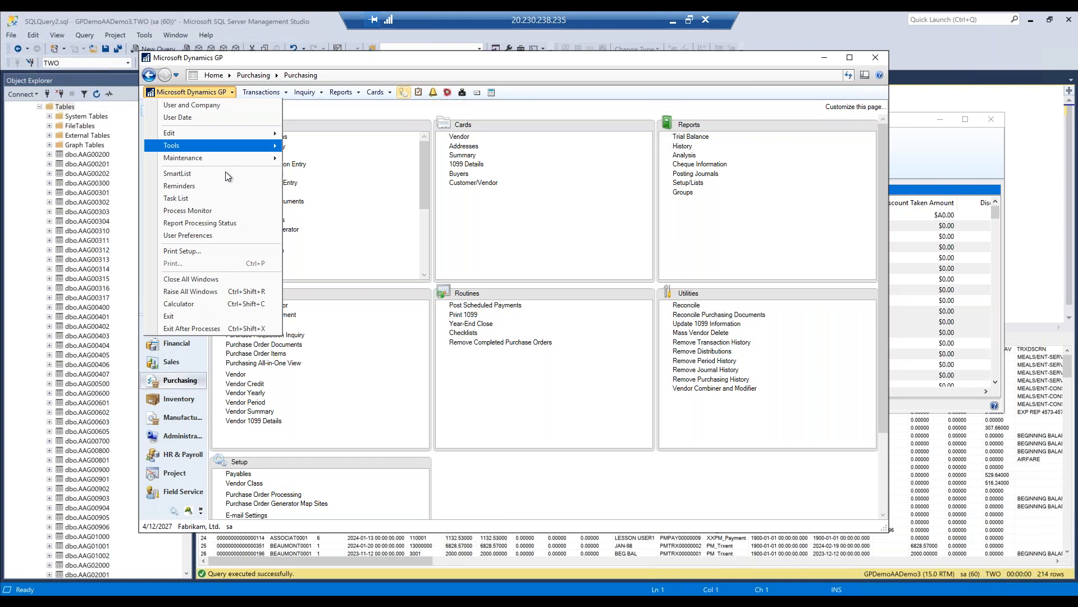
pyautogui.moveTo(236, 149)
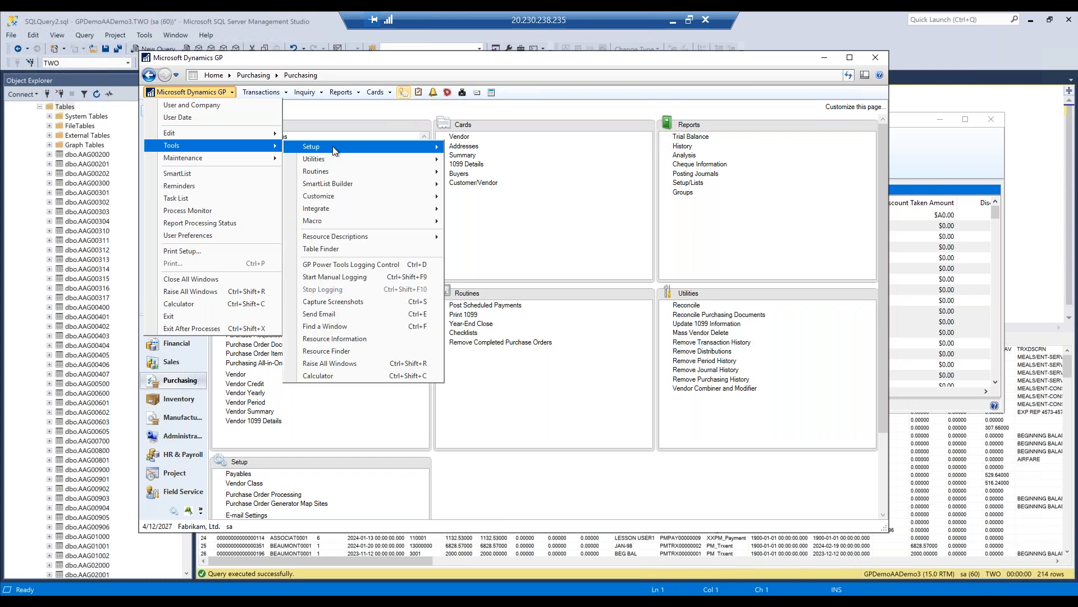
pyautogui.moveTo(335, 150)
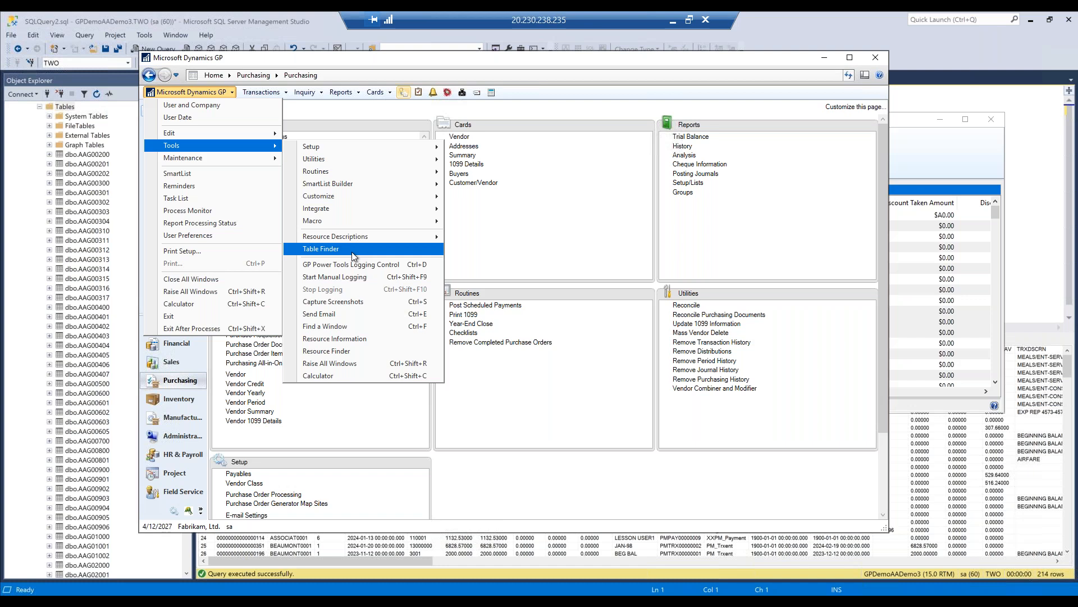
pyautogui.click(352, 252)
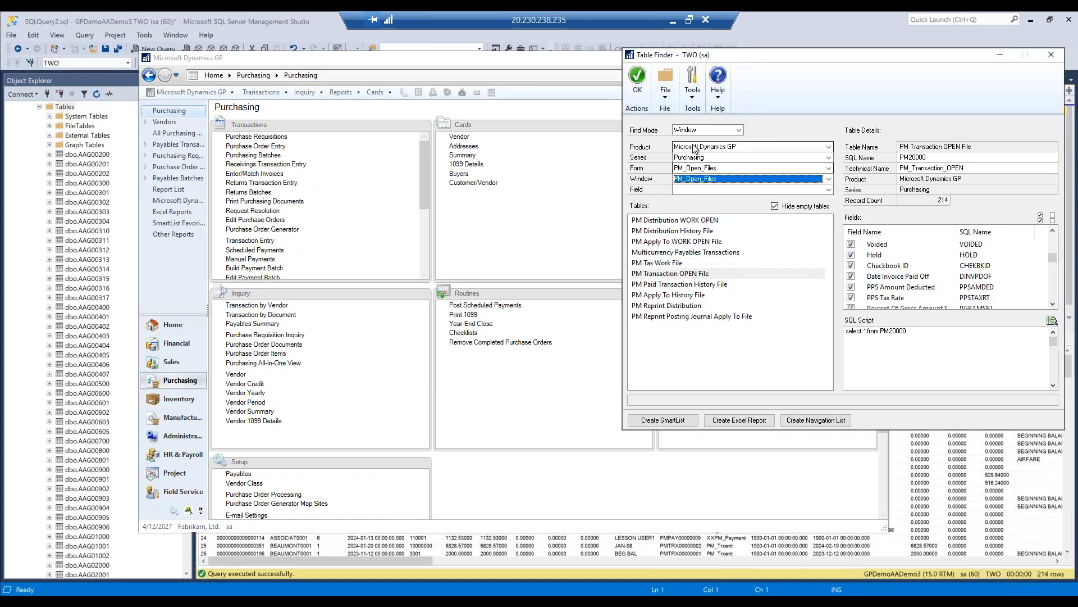
# - Keep Microsoft Dynamics GP as the Table Finder product and examine the field and SQL names of PM Transaction OPEN File
pyautogui.click(720, 147)
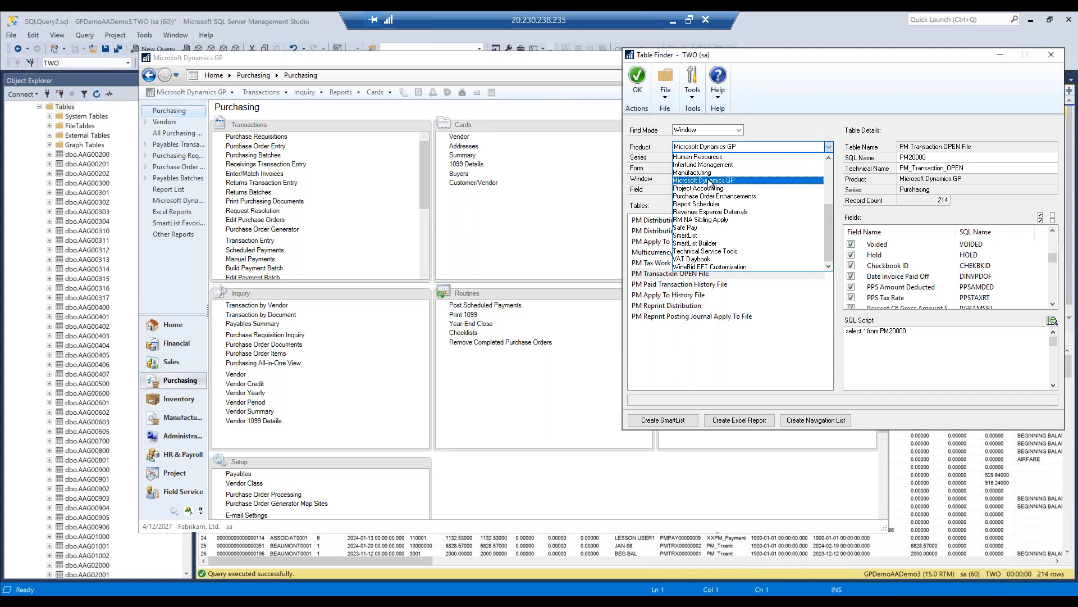
pyautogui.click(710, 179)
pyautogui.click(709, 168)
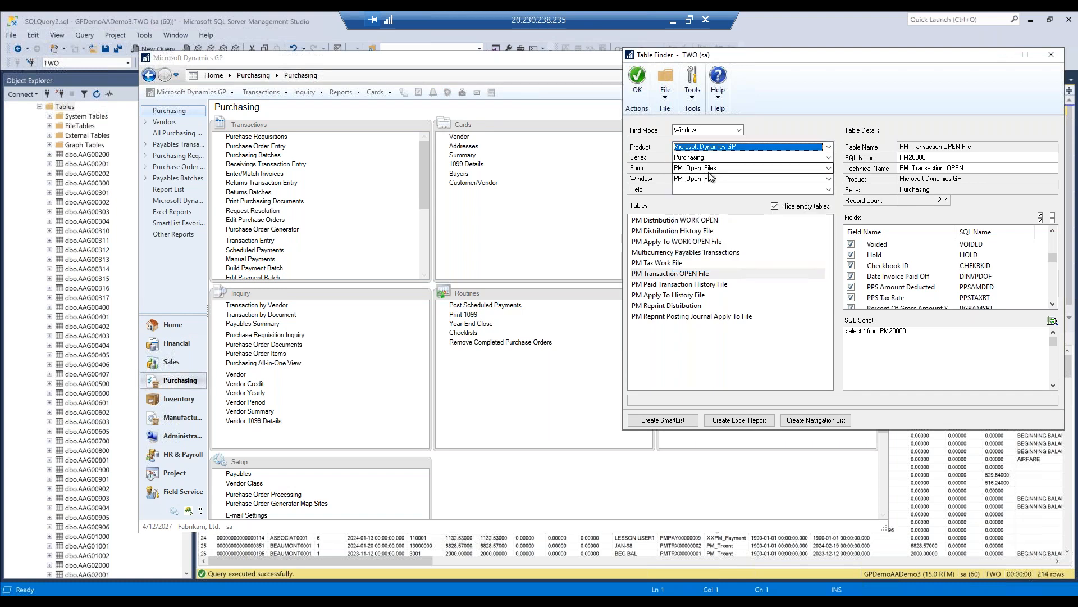
pyautogui.click(706, 177)
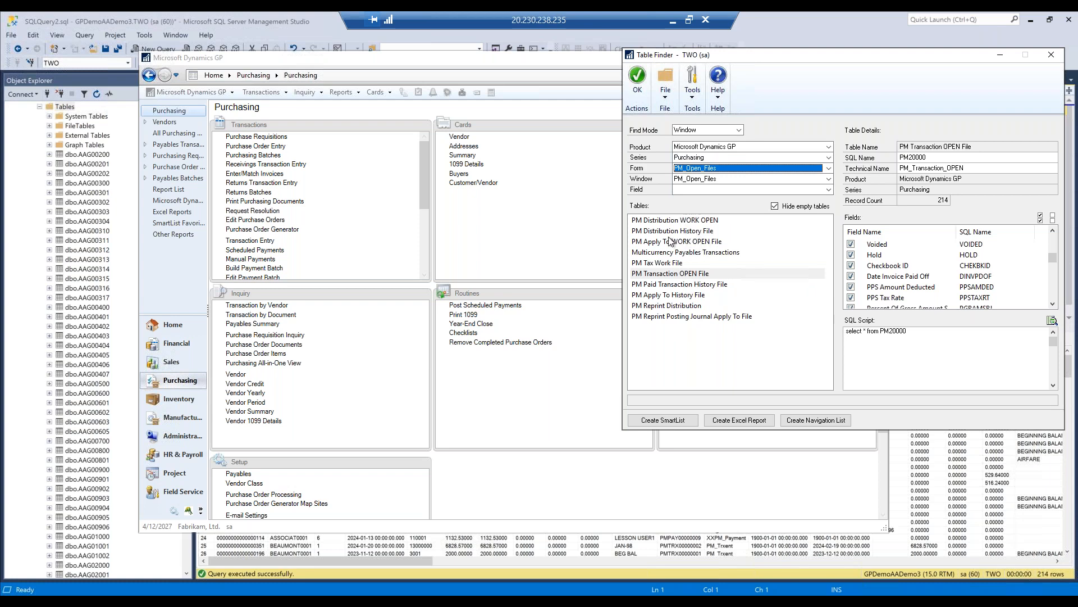
pyautogui.click(663, 277)
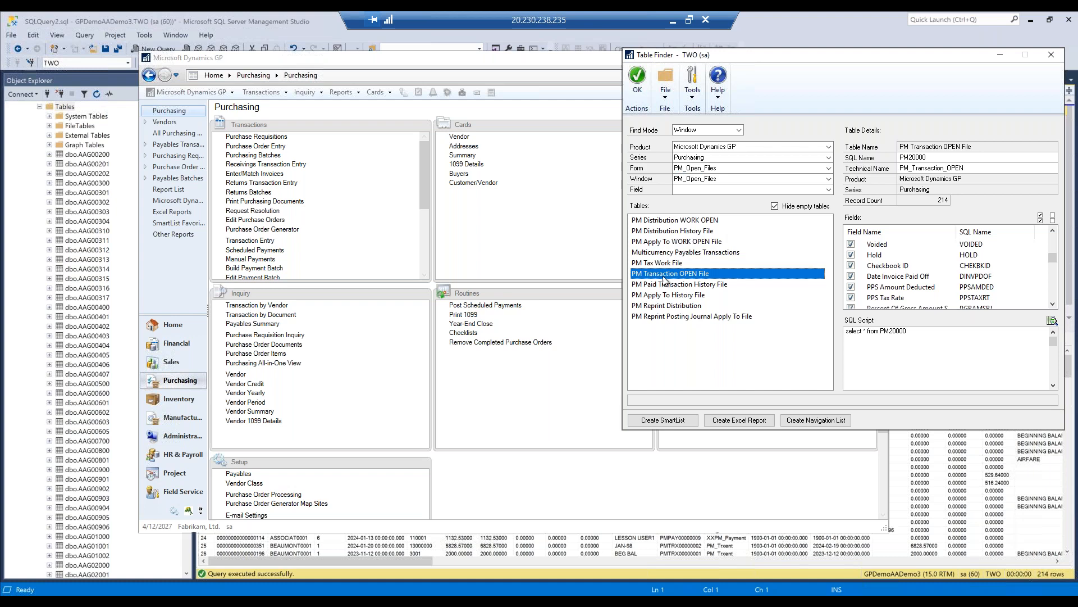
pyautogui.click(1018, 259)
pyautogui.scroll(-2, 1018, 262)
pyautogui.scroll(-5, 1014, 262)
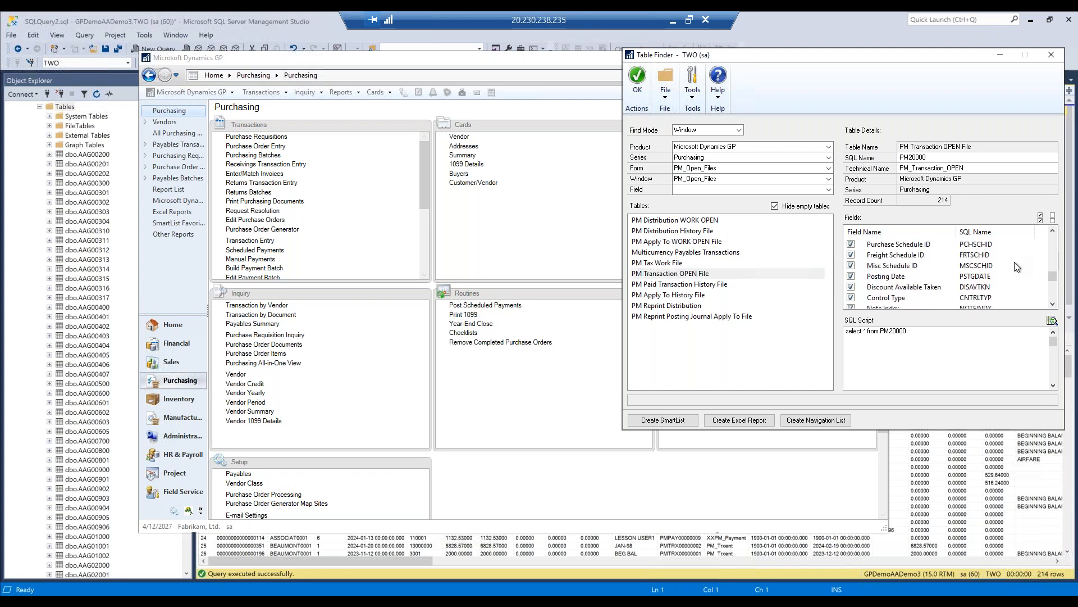
pyautogui.scroll(8, 898, 263)
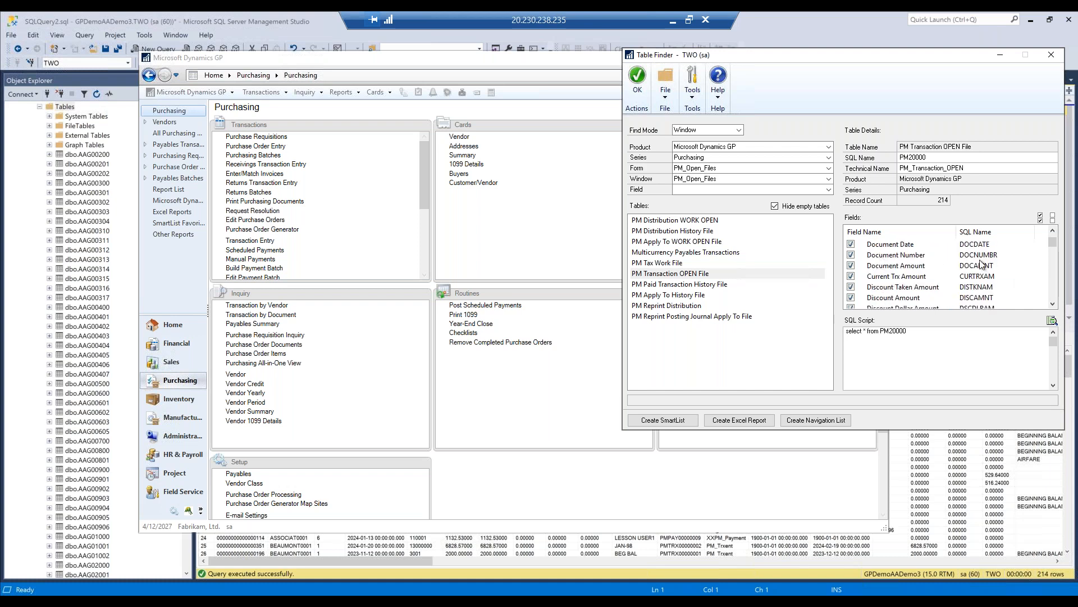
pyautogui.scroll(1, 984, 257)
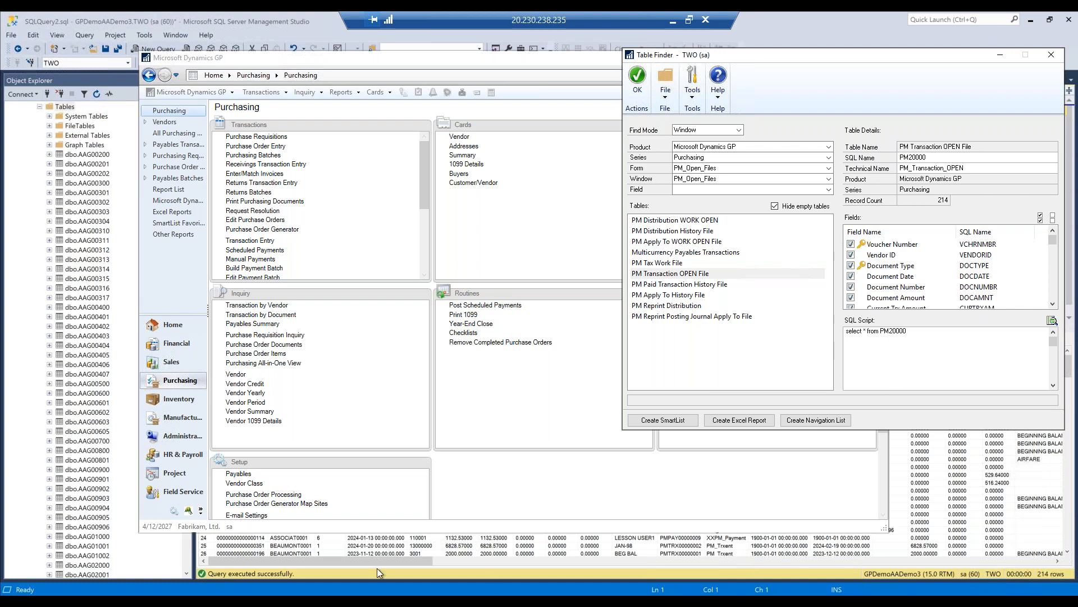
# - View the SQL query results and the Payables Transaction Inquiry - Vendor window, and return to Table Finder
pyautogui.click(137, 559)
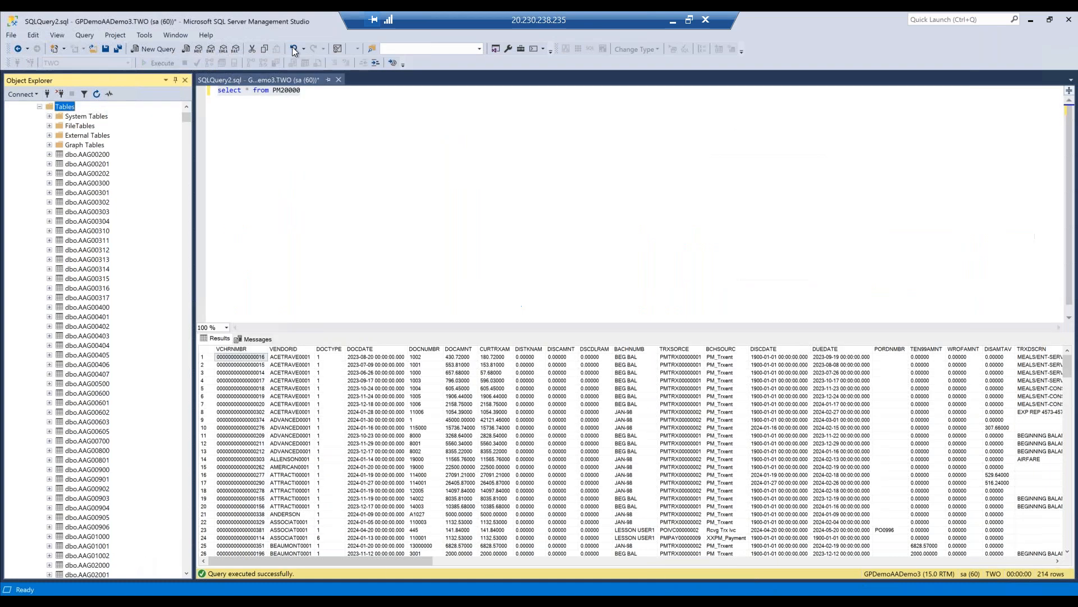
pyautogui.moveTo(269, 591)
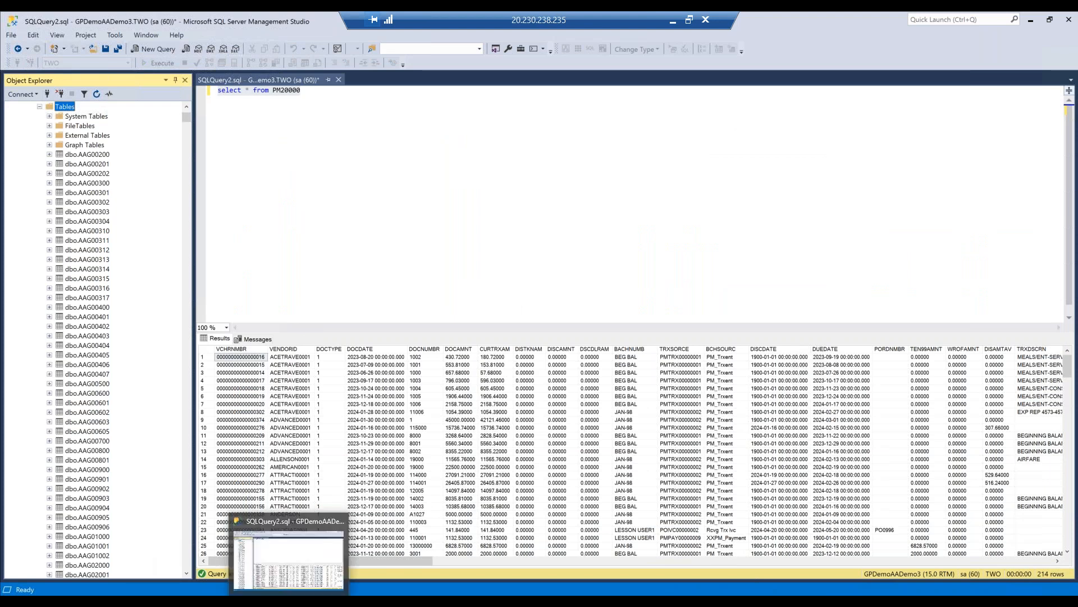
pyautogui.moveTo(316, 598)
pyautogui.click(464, 575)
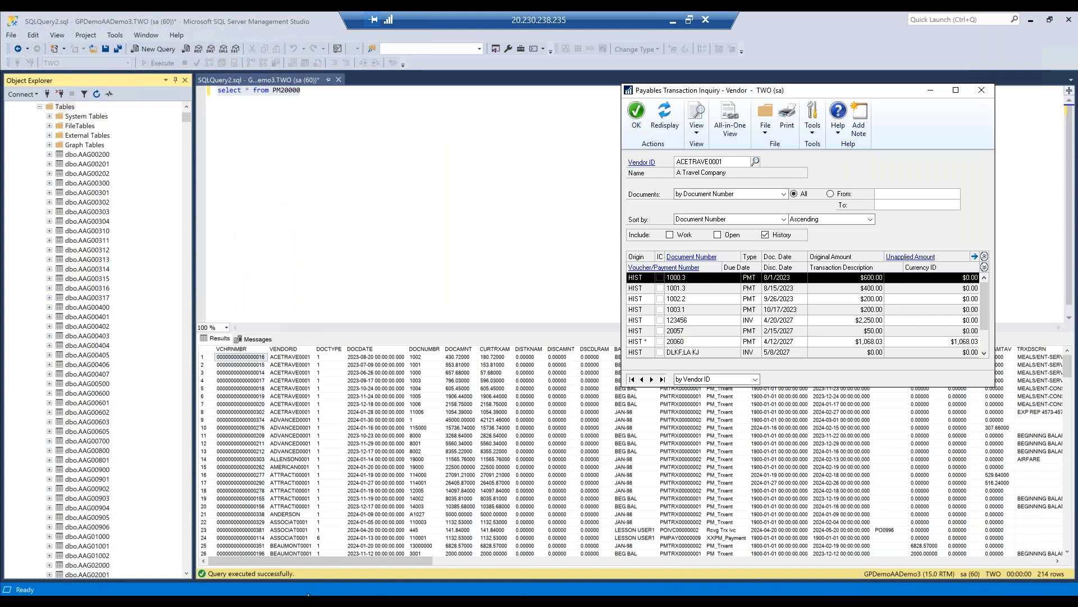
pyautogui.moveTo(309, 594)
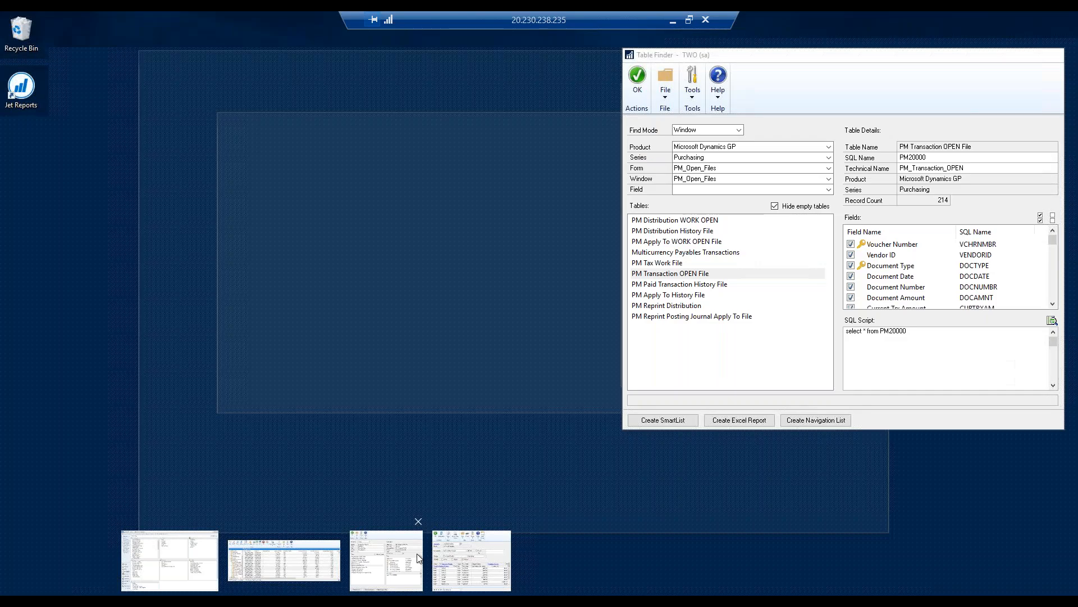
pyautogui.click(419, 558)
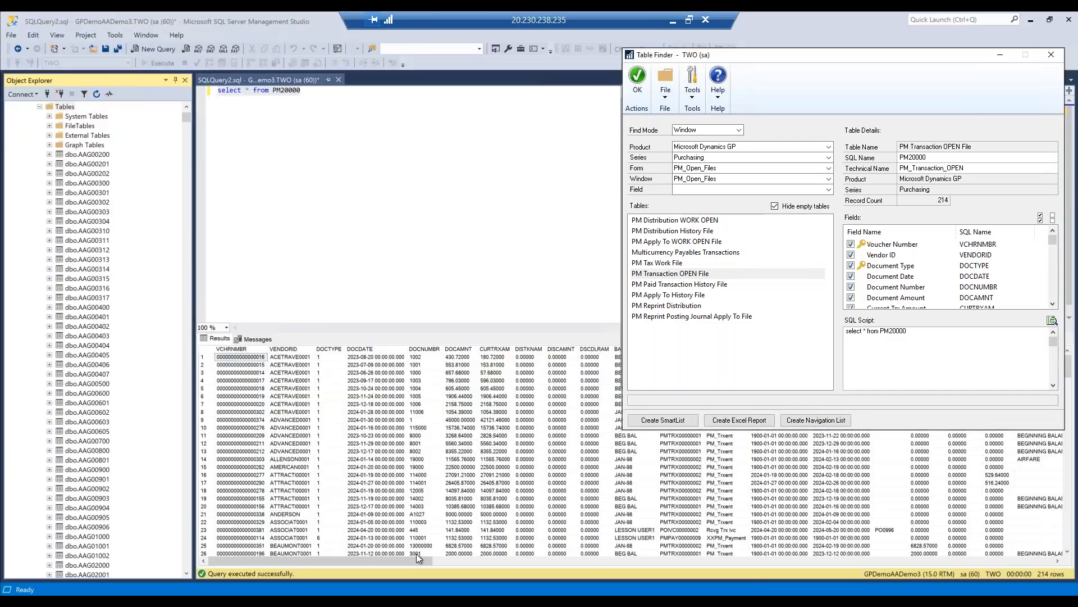
# - Select PM Paid Transaction History File in Table Finder and examine its fields and SQL script
pyautogui.click(676, 286)
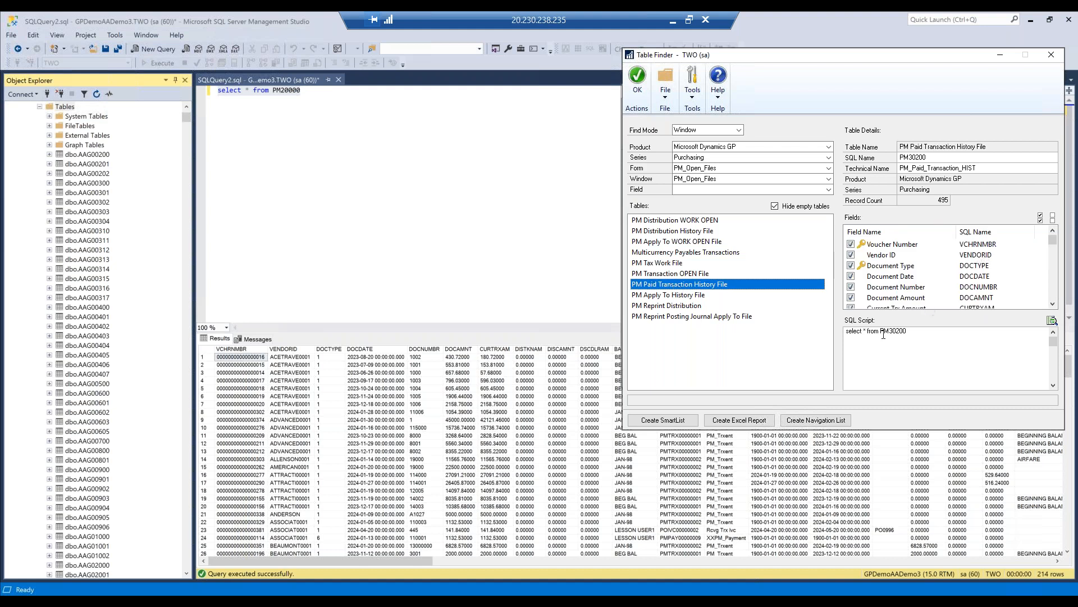
pyautogui.click(912, 269)
pyautogui.scroll(-8, 913, 283)
pyautogui.scroll(-10, 912, 284)
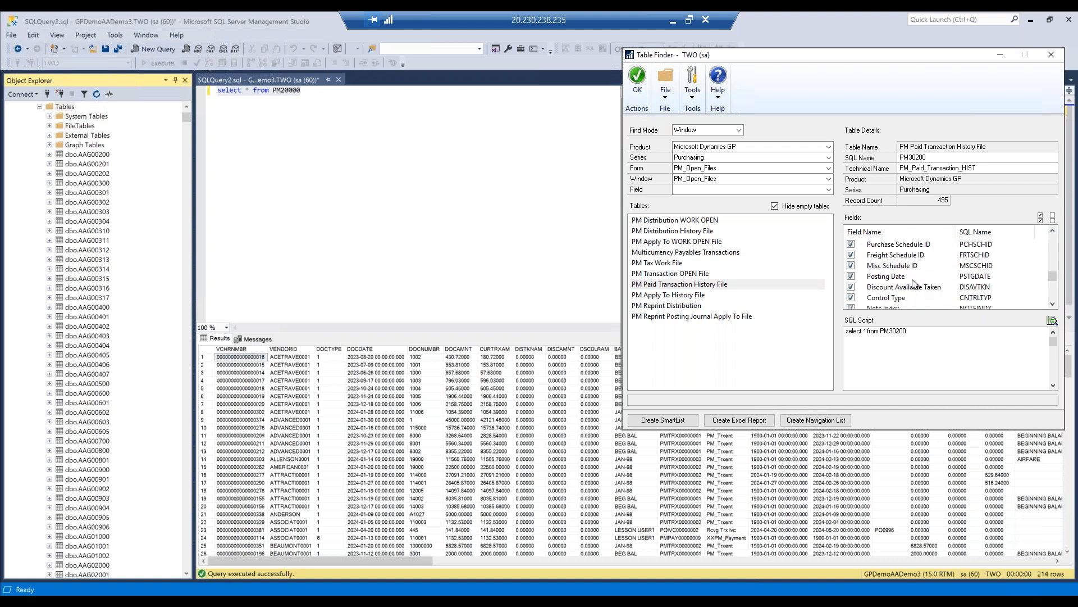
pyautogui.scroll(18, 913, 283)
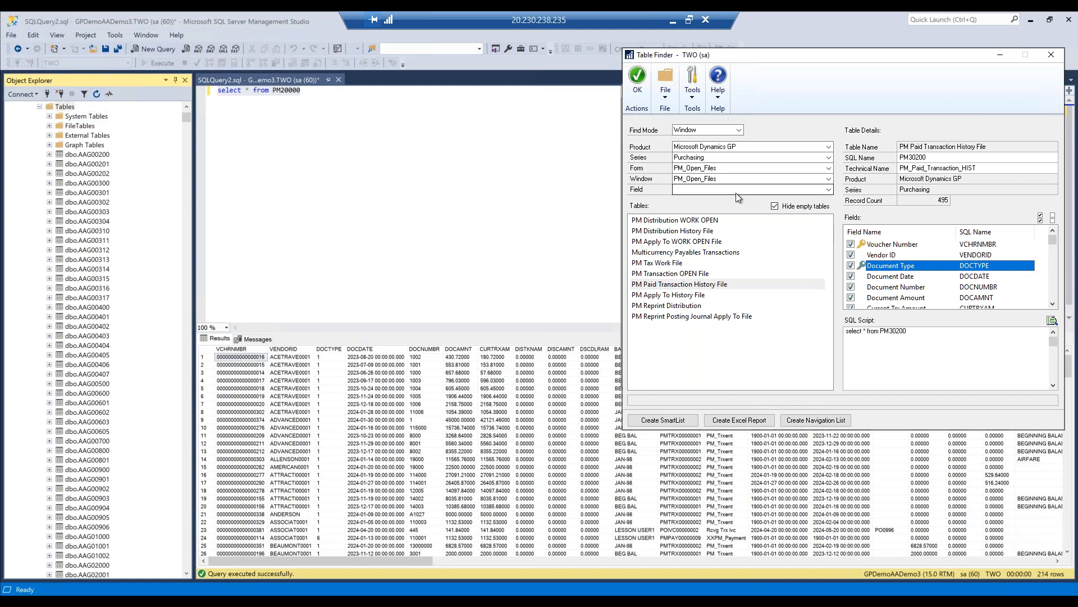
# - Set the find mode to Field Name and search the Microsoft Dynamics GP tables for the field name Voucher
pyautogui.click(739, 130)
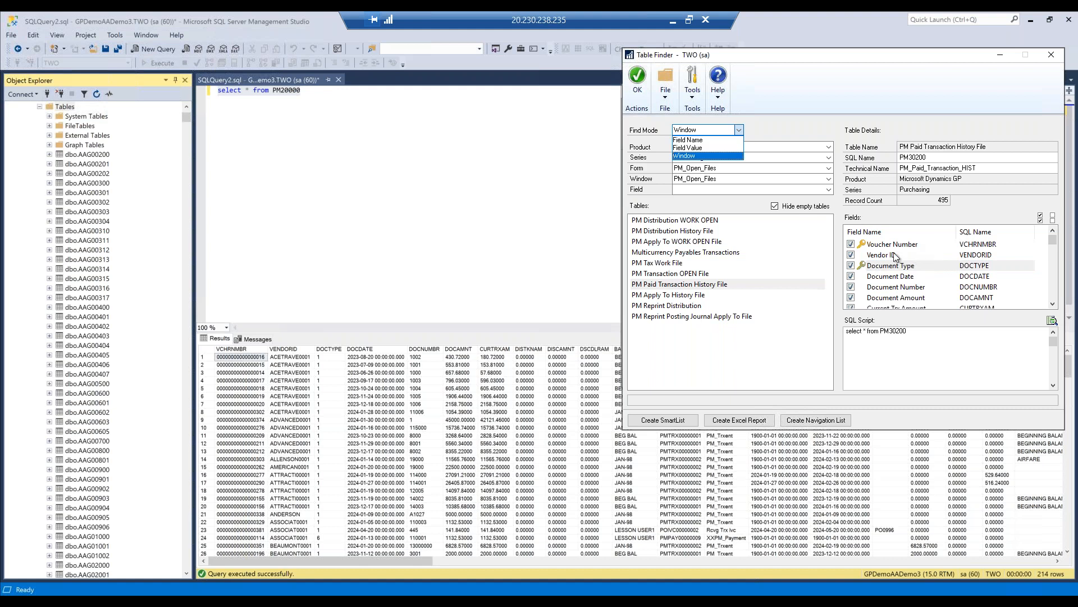
pyautogui.click(701, 143)
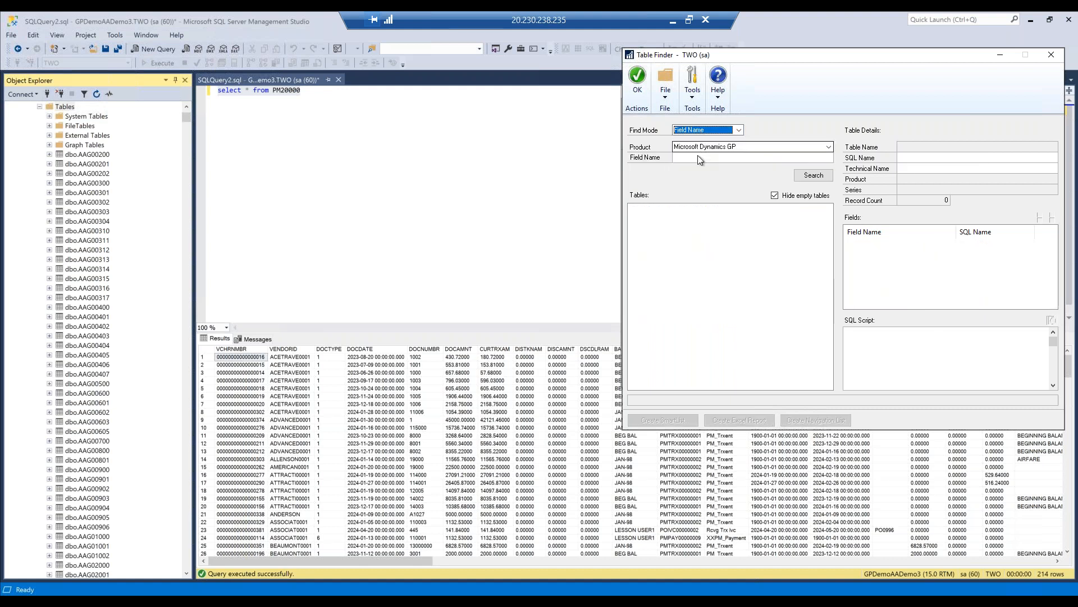
pyautogui.click(713, 150)
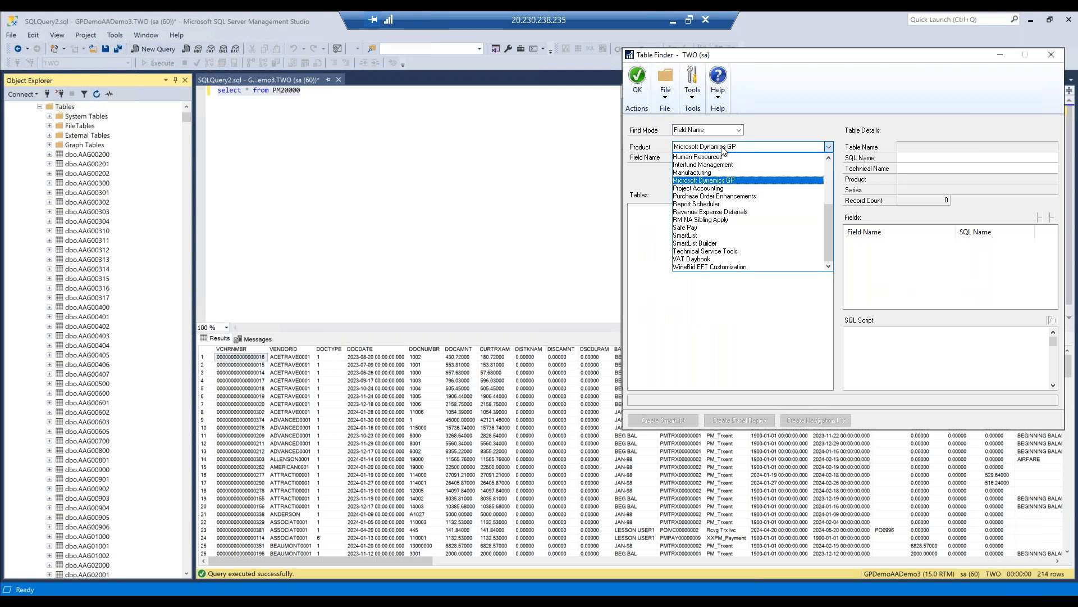
pyautogui.click(716, 184)
pyautogui.click(688, 158)
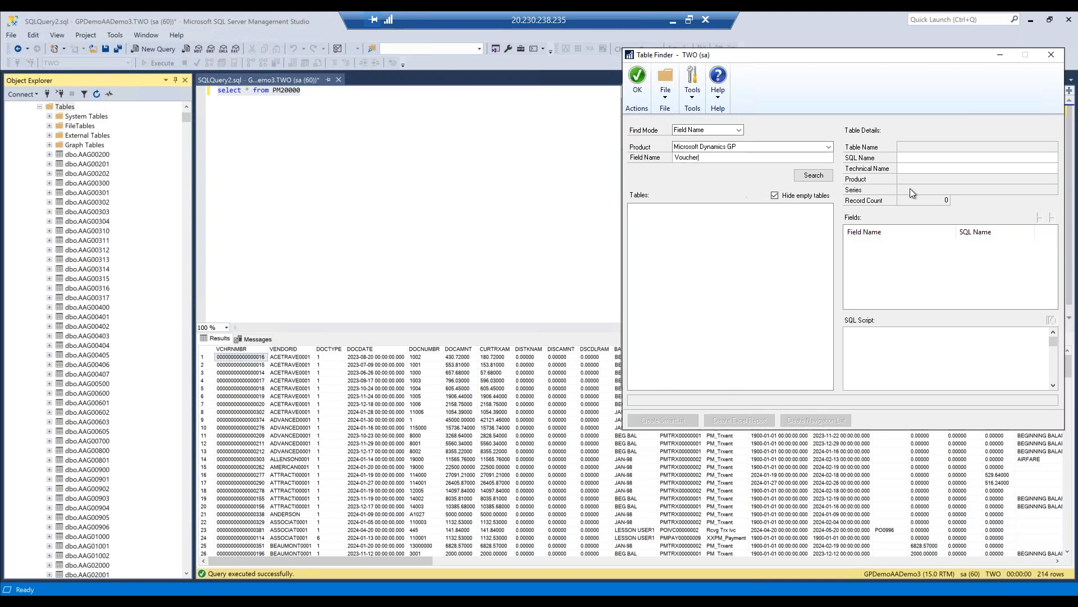
pyautogui.click(806, 177)
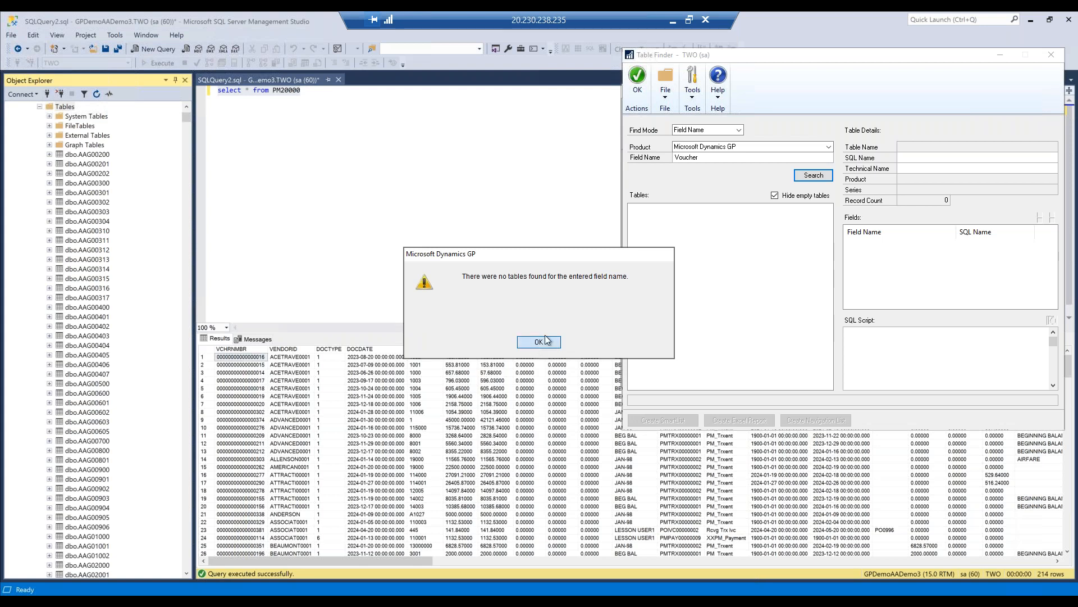
pyautogui.click(539, 341)
# - Search the Microsoft Dynamics GP tables for the field name VCHRNMBR
pyautogui.doubleClick(686, 157)
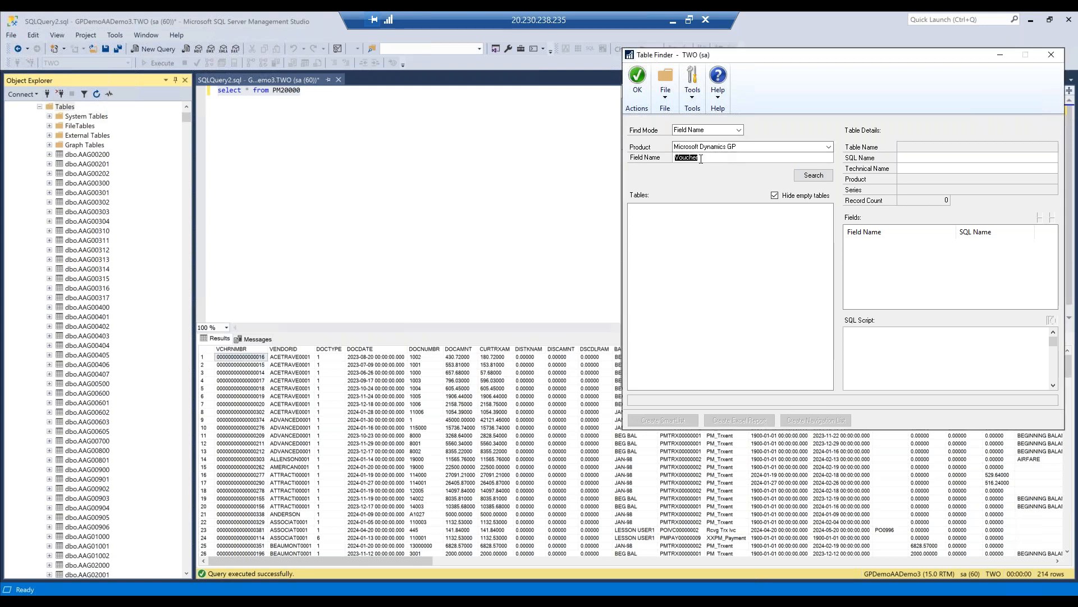
pyautogui.write('V')
pyautogui.write('CHRNMBR')
pyautogui.click(802, 178)
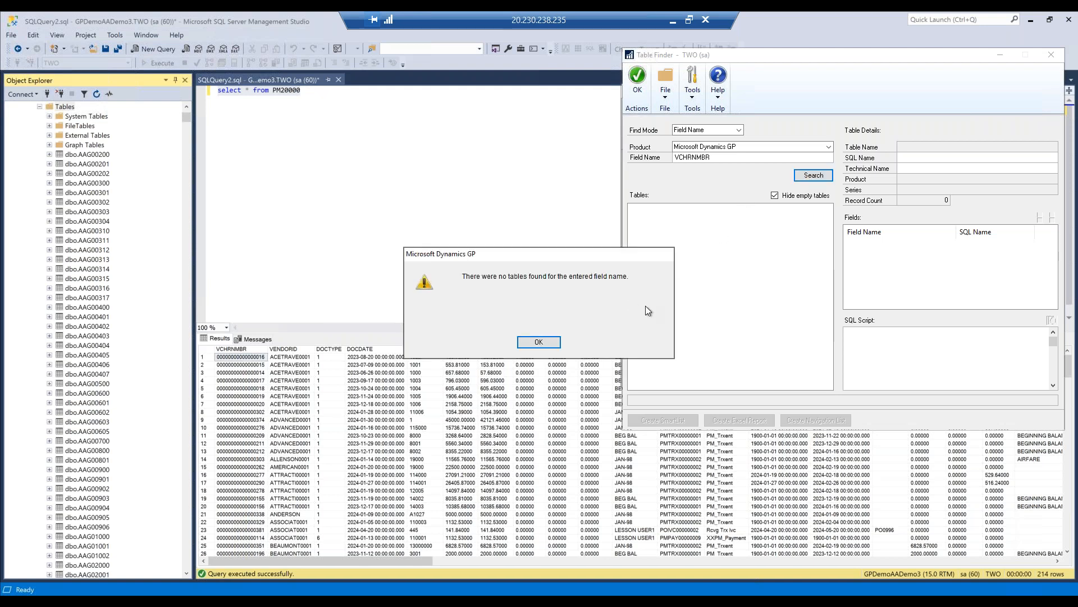
pyautogui.click(544, 342)
# - Set the Table Finder's find mode back to Window
pyautogui.click(724, 129)
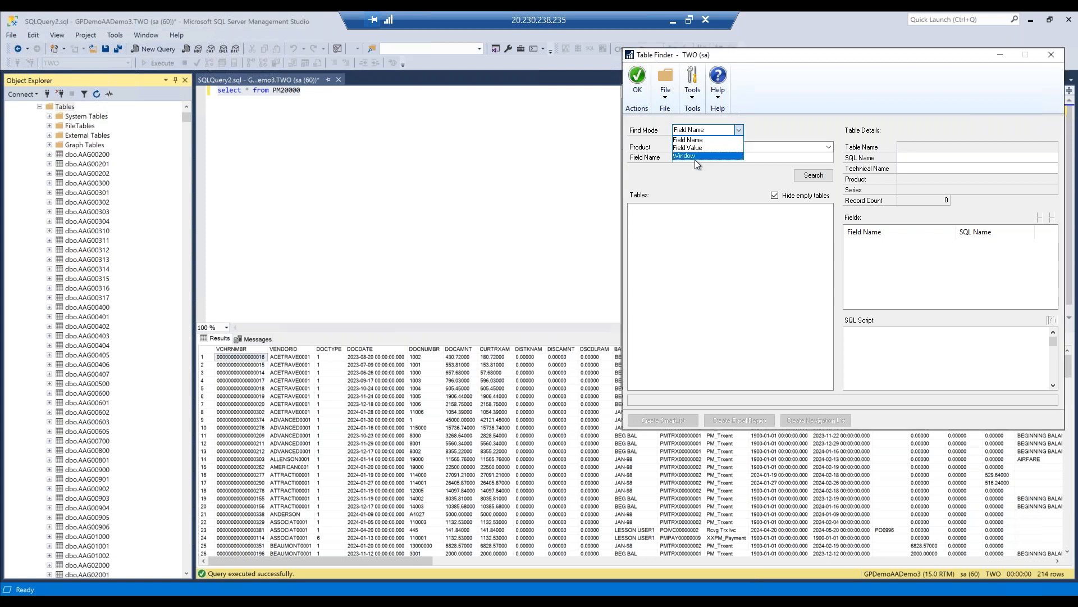
pyautogui.click(694, 156)
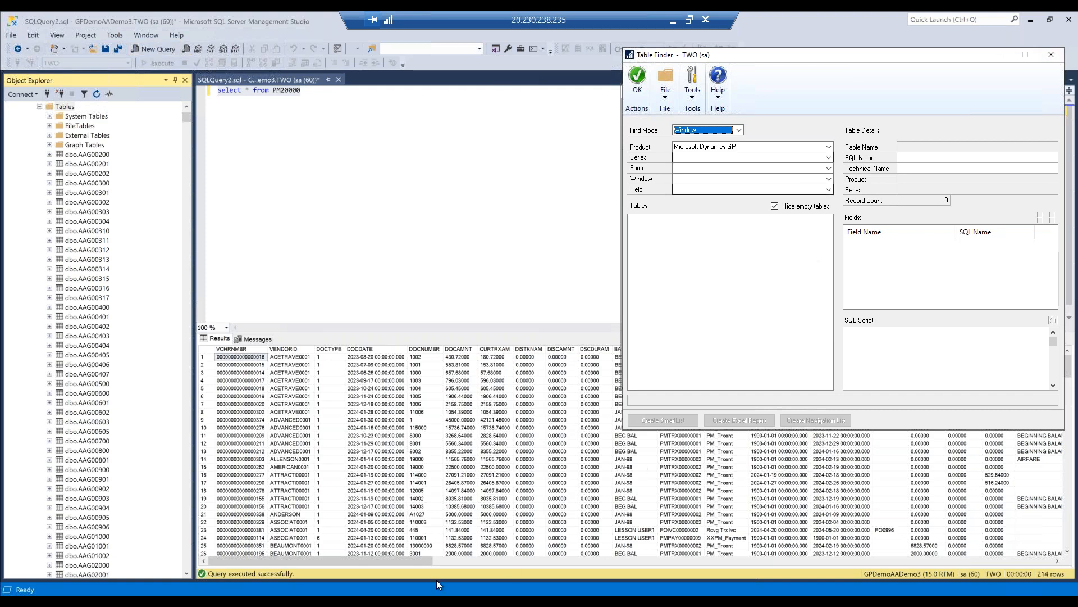
pyautogui.moveTo(404, 581)
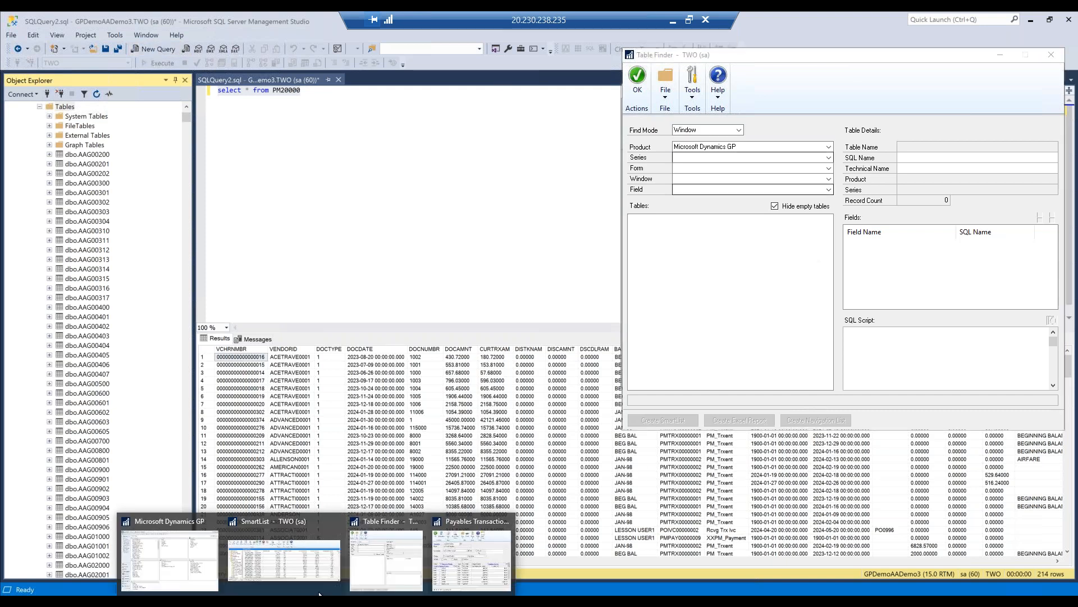
# - Switch to the main Microsoft Dynamics GP window and open the Resource Information tool
pyautogui.click(160, 519)
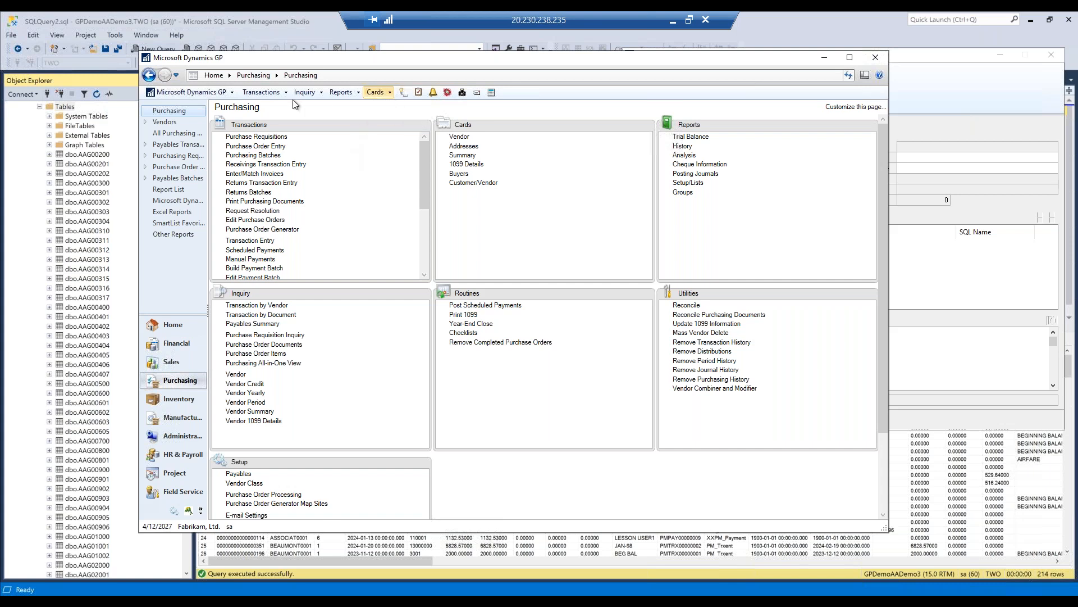
pyautogui.click(170, 94)
pyautogui.moveTo(197, 147)
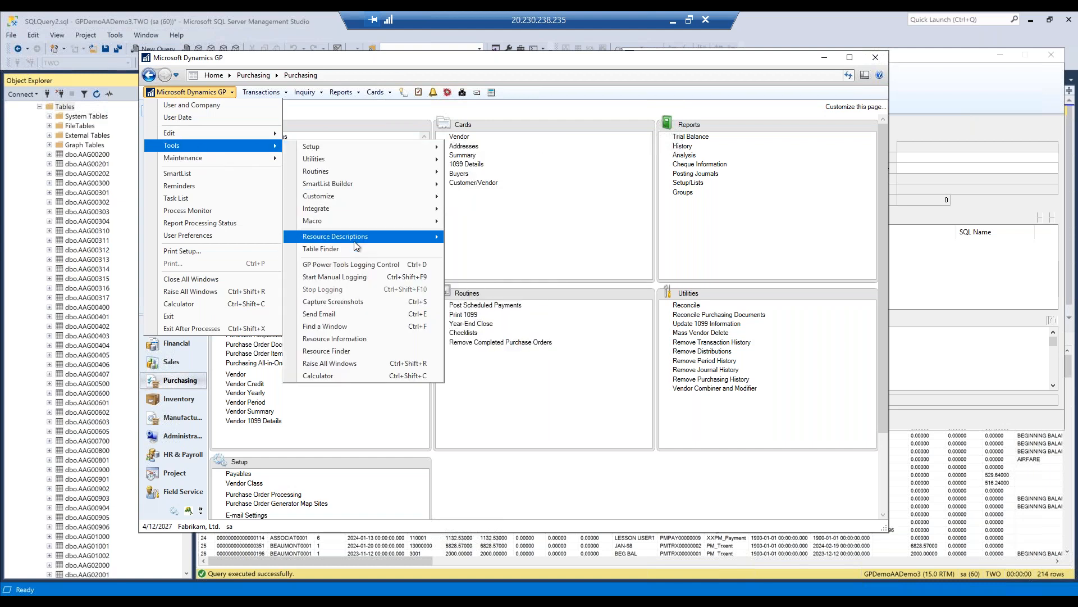
pyautogui.moveTo(344, 238)
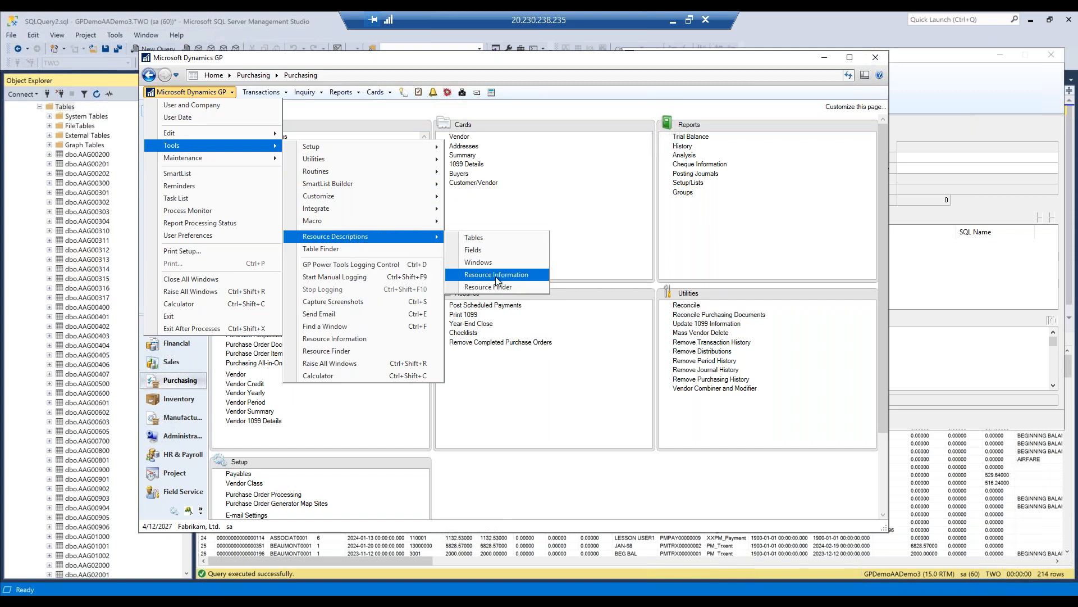
pyautogui.click(333, 339)
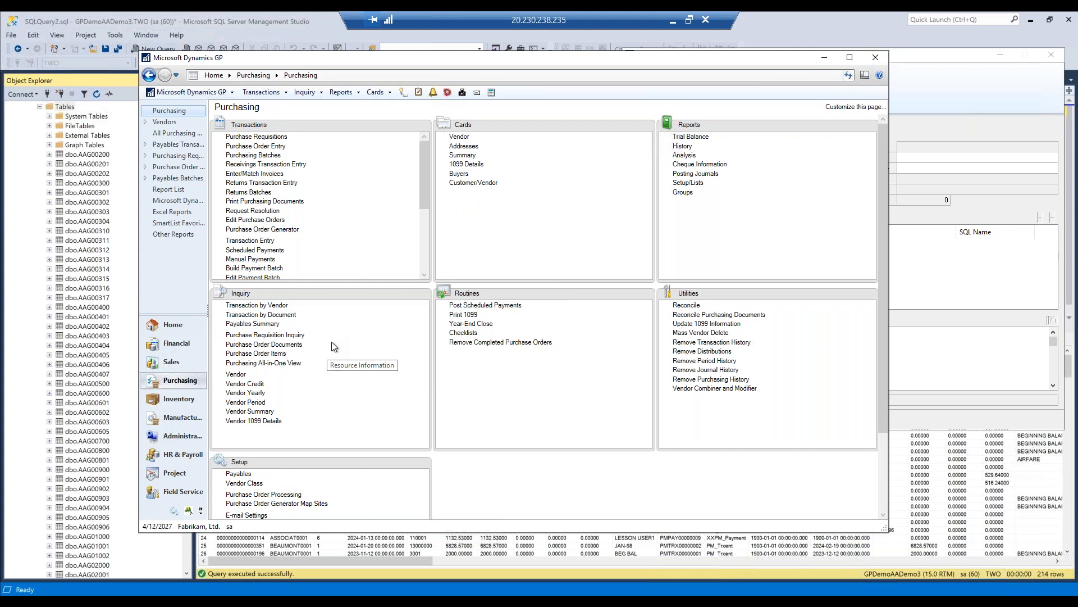
pyautogui.moveTo(640, 155); pyautogui.dragTo(410, 95)
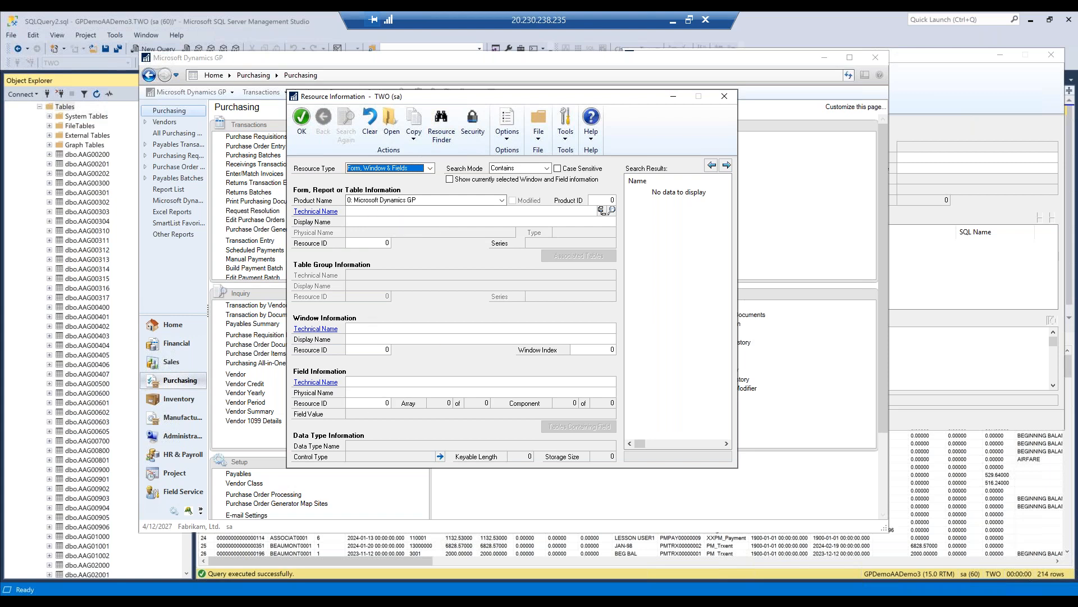
# - Browse the dictionaries in Form Explorer from Resource Information, and close both windows
pyautogui.click(611, 210)
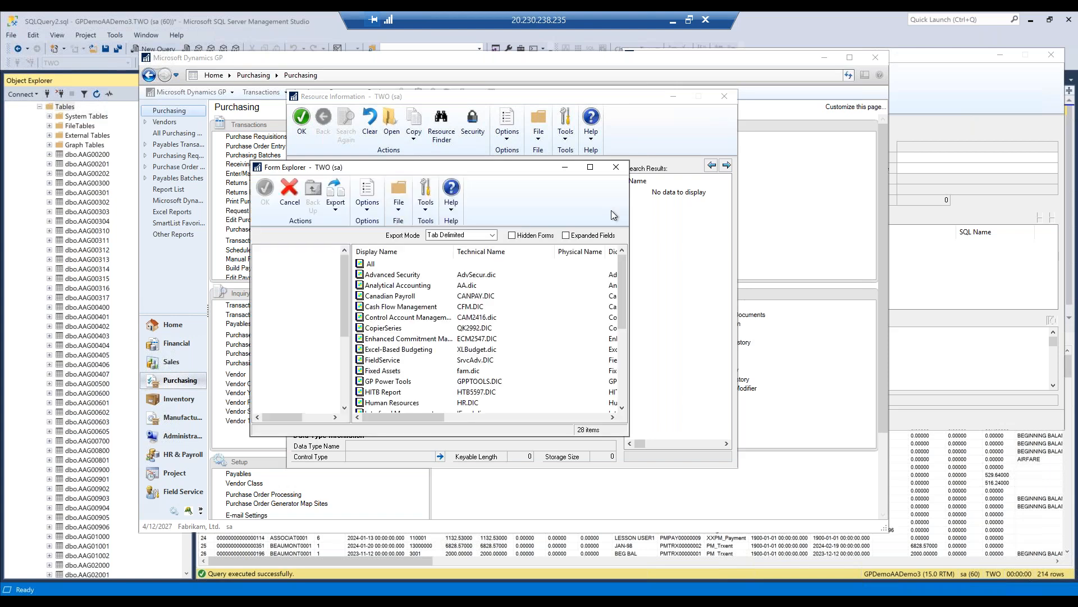
pyautogui.click(614, 167)
pyautogui.click(724, 98)
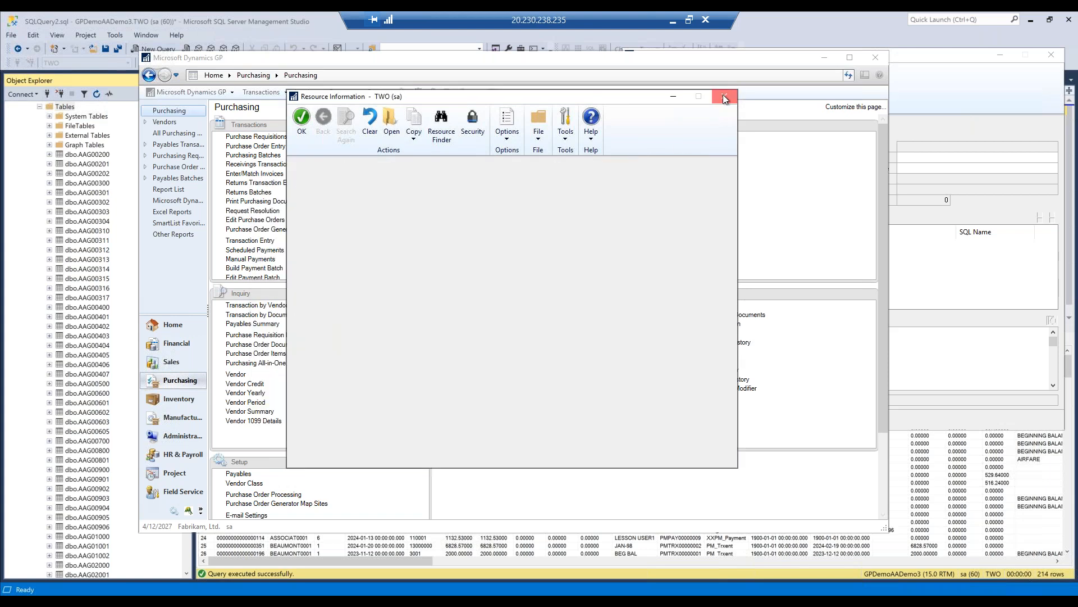
# - Open the Payables Transaction Inquiry - Vendor window and view its form, window and field details in Resource Information
pyautogui.click(255, 306)
pyautogui.moveTo(775, 92); pyautogui.dragTo(541, 96)
pyautogui.click(578, 129)
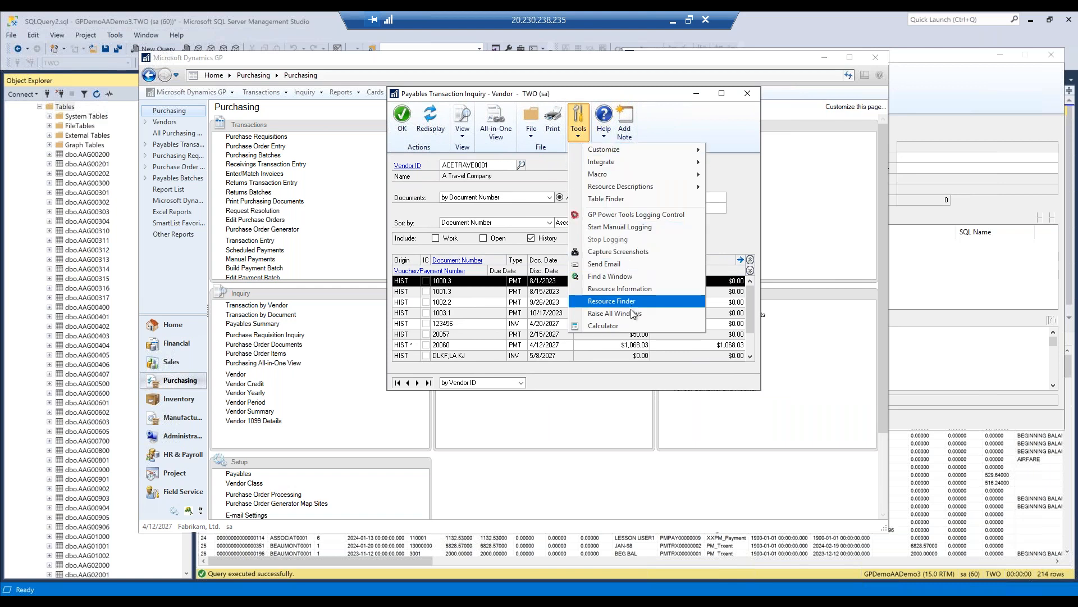
pyautogui.click(629, 289)
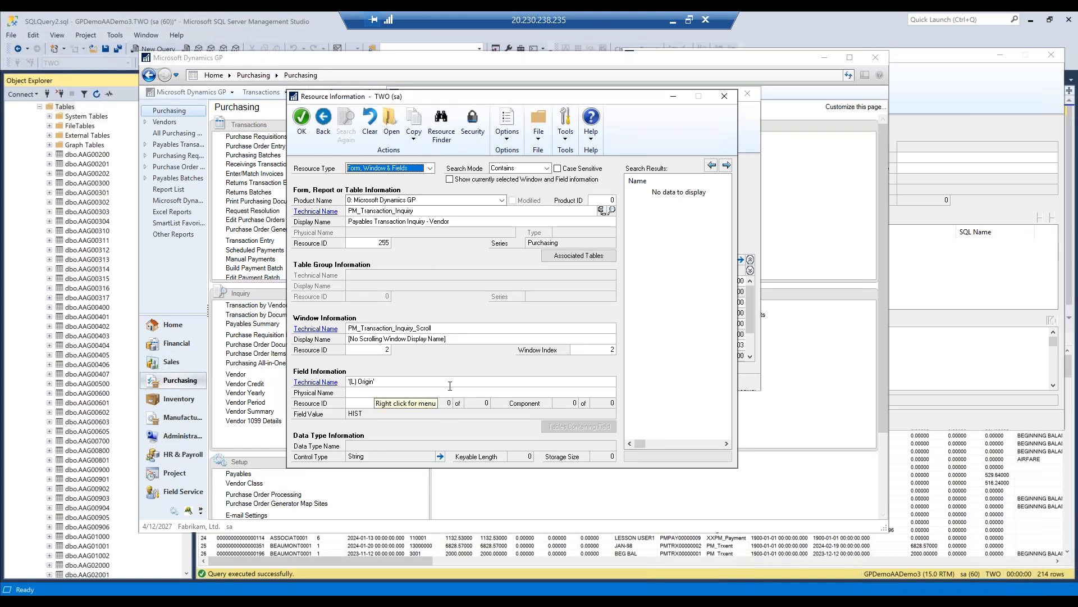
pyautogui.click(724, 96)
# - Find the tables associated with the inquiry window's Sort by field using Resource Finder
pyautogui.click(481, 304)
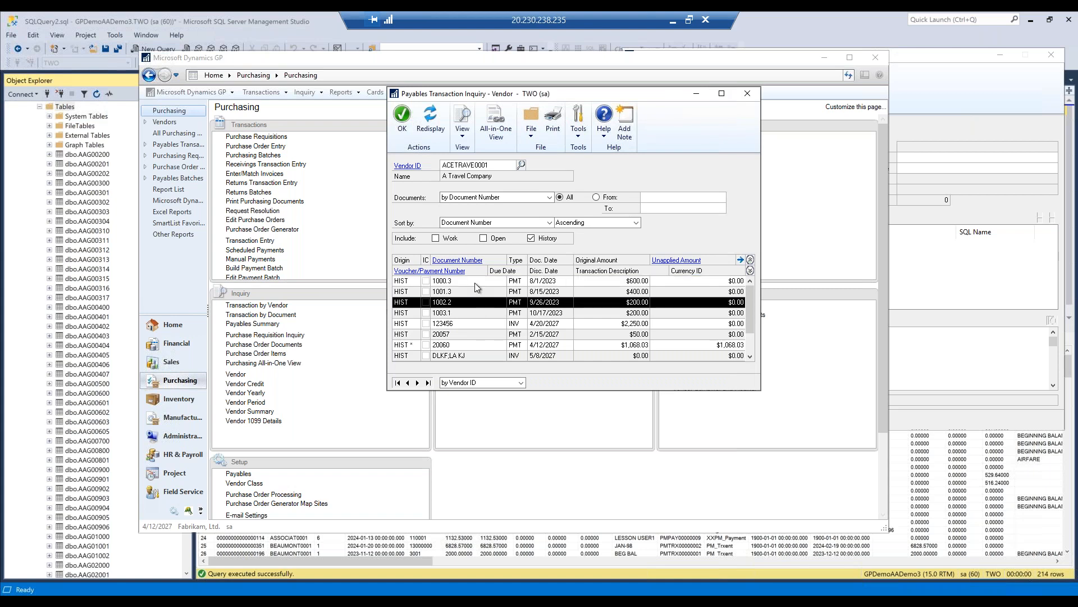
pyautogui.click(514, 223)
pyautogui.click(459, 317)
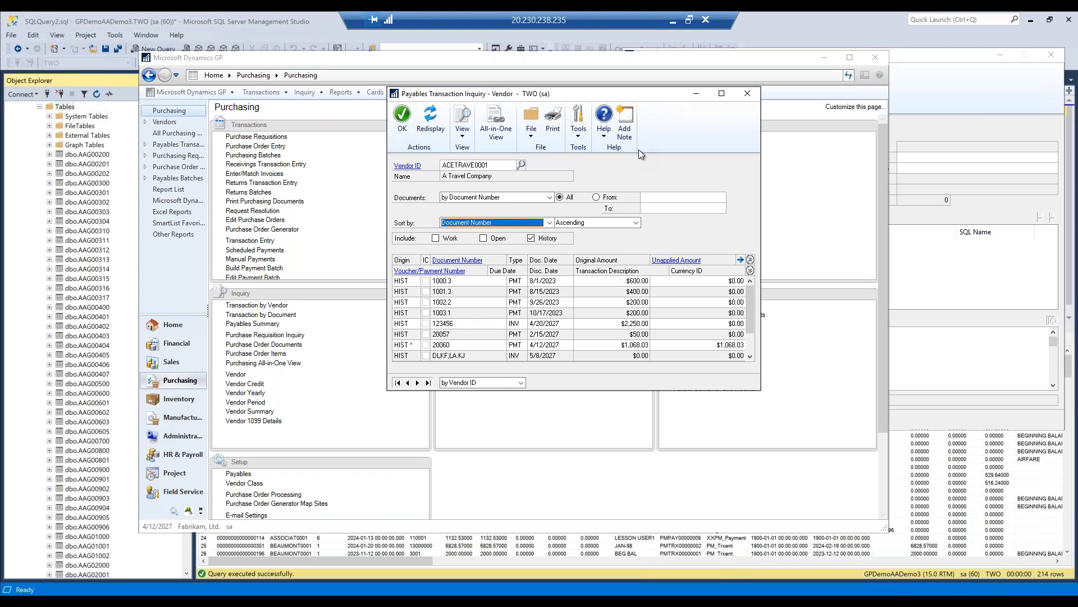
pyautogui.click(579, 131)
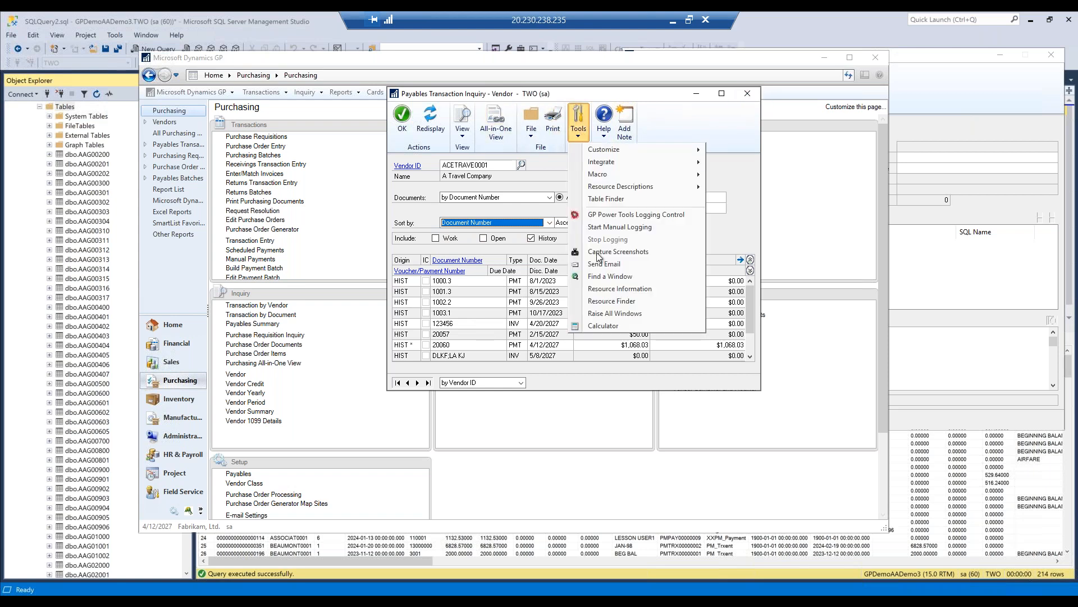
pyautogui.click(623, 303)
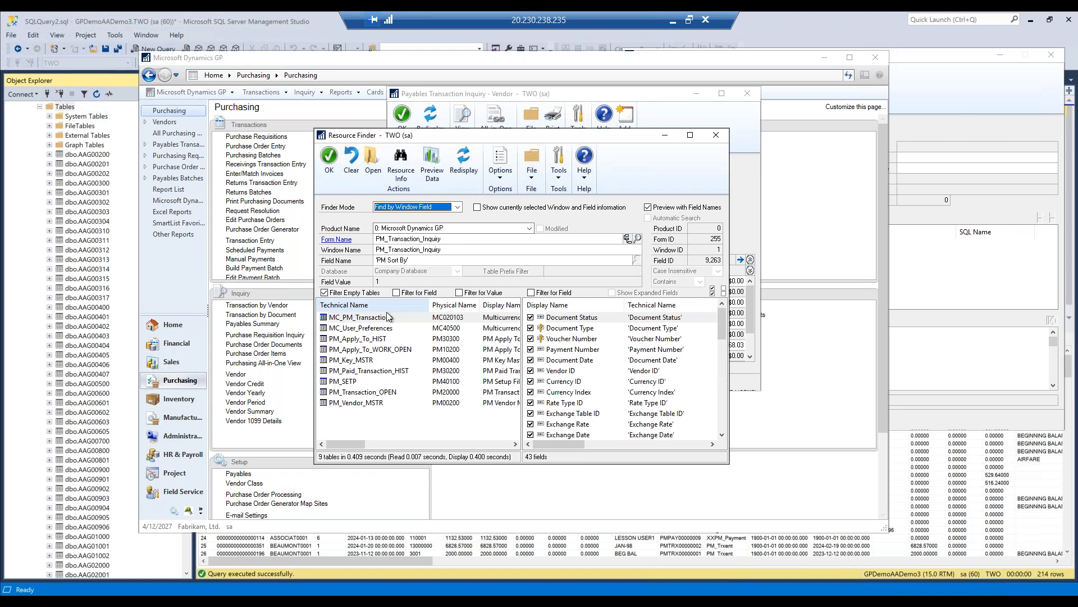
# - Examine the fields of the PM_Key_MSTR and PM_Transaction_OPEN tables, through to Long Description2
pyautogui.click(358, 363)
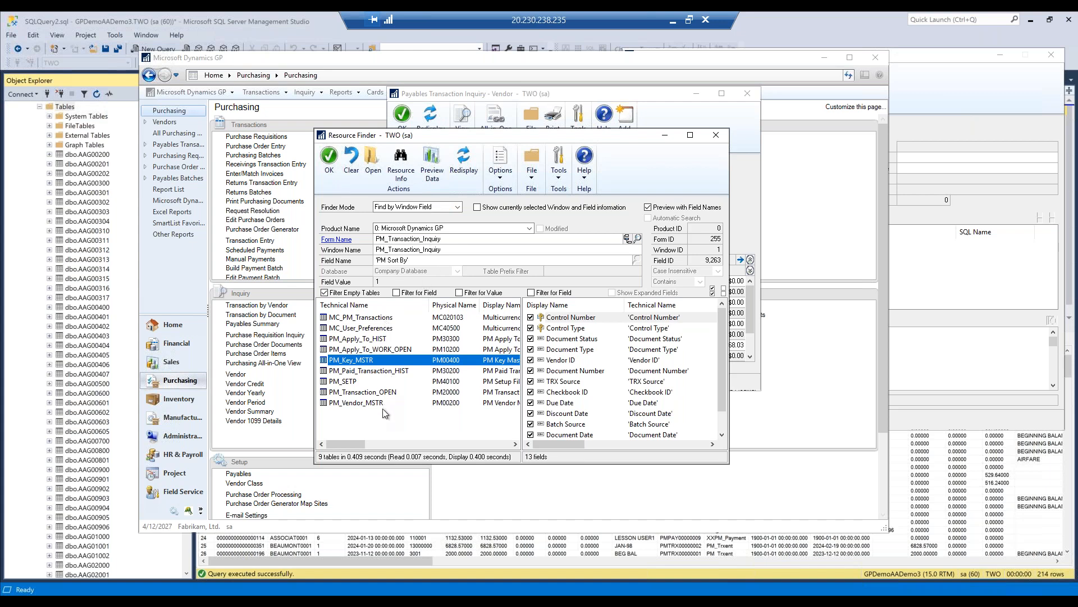
pyautogui.click(347, 393)
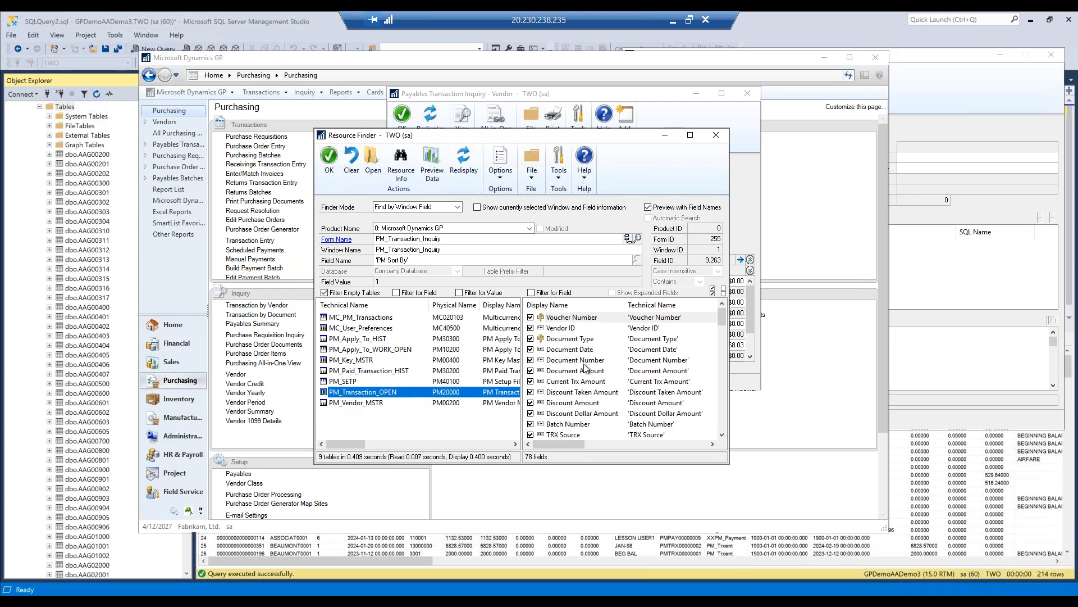
pyautogui.scroll(-13, 595, 374)
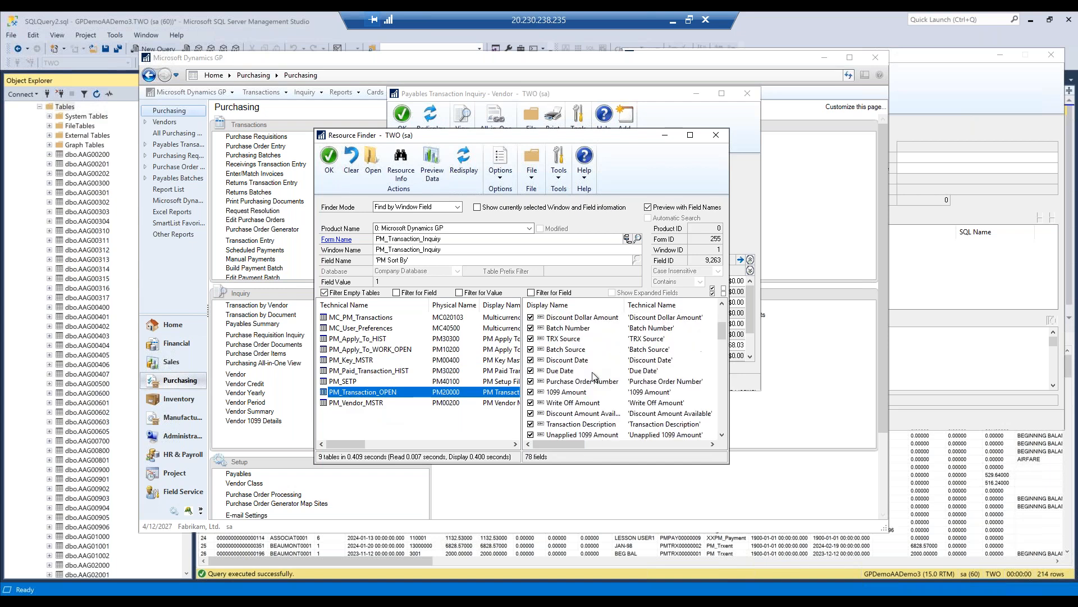
pyautogui.scroll(-5, 587, 377)
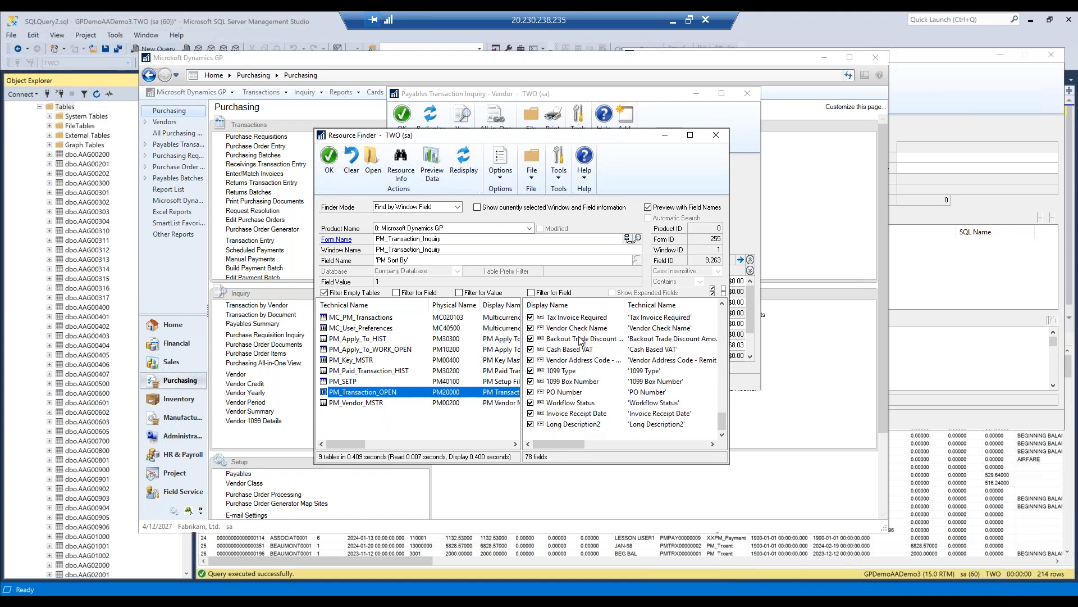
pyautogui.click(569, 426)
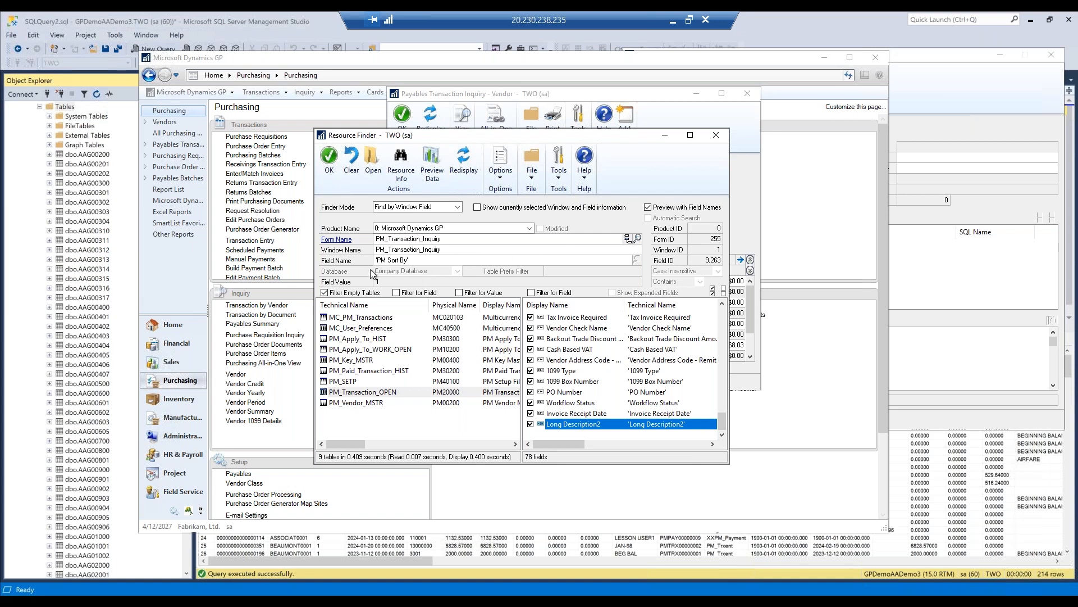
# - Select document 1002.2 in the payables inquiry and run Resource Finder on its scrolling window
pyautogui.moveTo(556, 139); pyautogui.dragTo(928, 158)
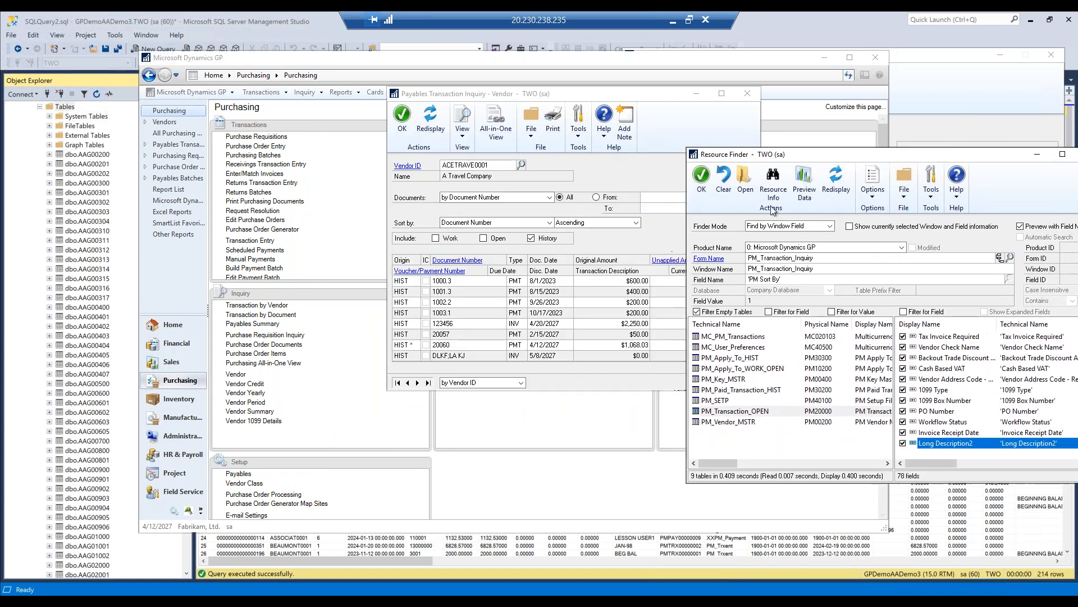
pyautogui.click(514, 302)
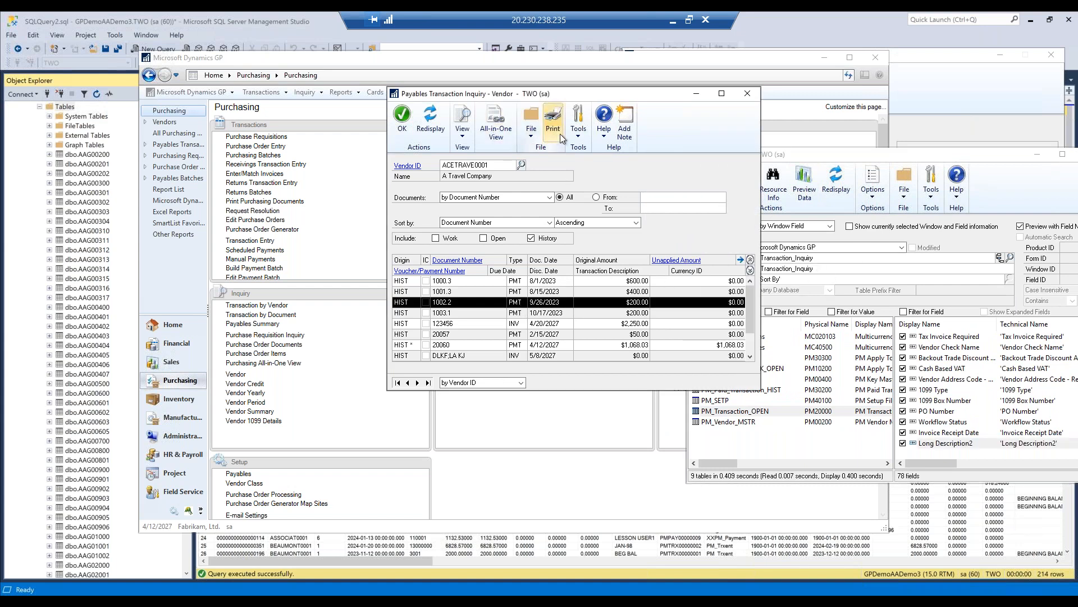
pyautogui.click(579, 135)
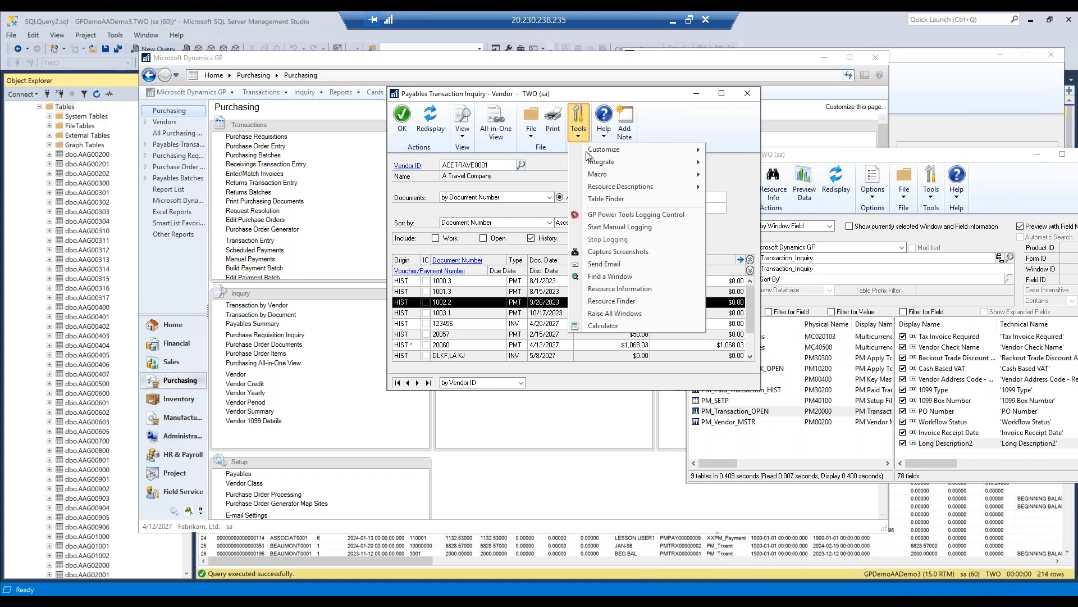
pyautogui.click(629, 301)
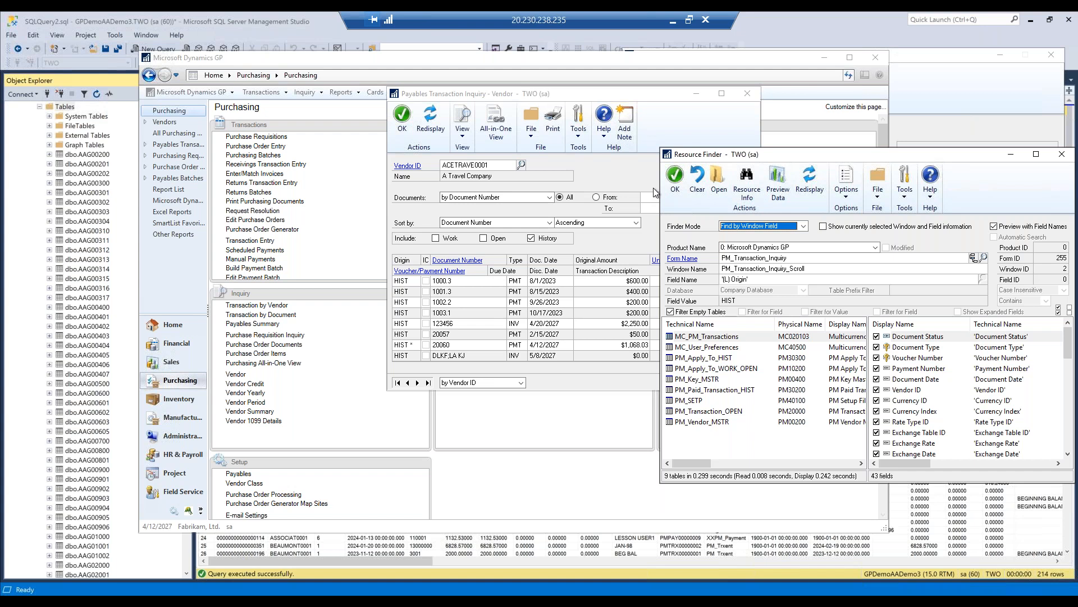
# - Preview the MC_PM_Transactions table's data, entering the requested password, and close the SQL Execute Setup results
pyautogui.click(781, 178)
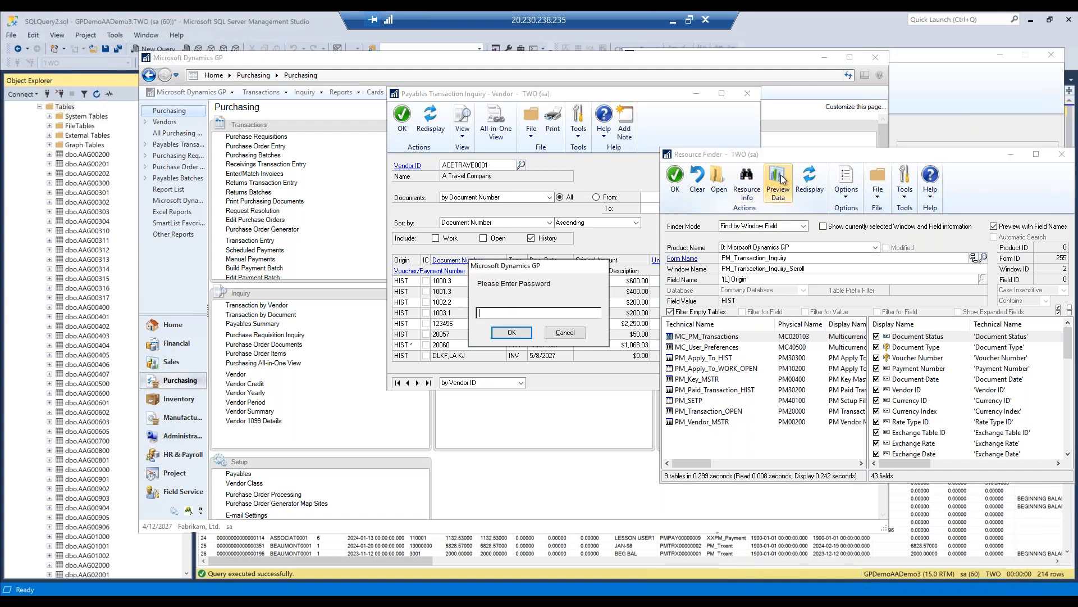
pyautogui.write('p')
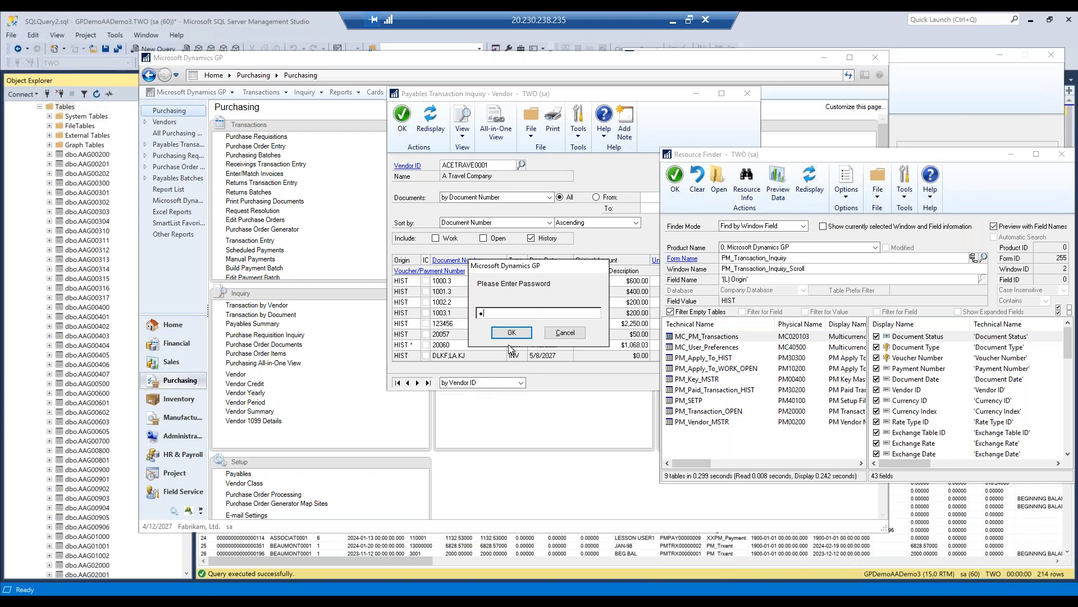
pyautogui.click(511, 333)
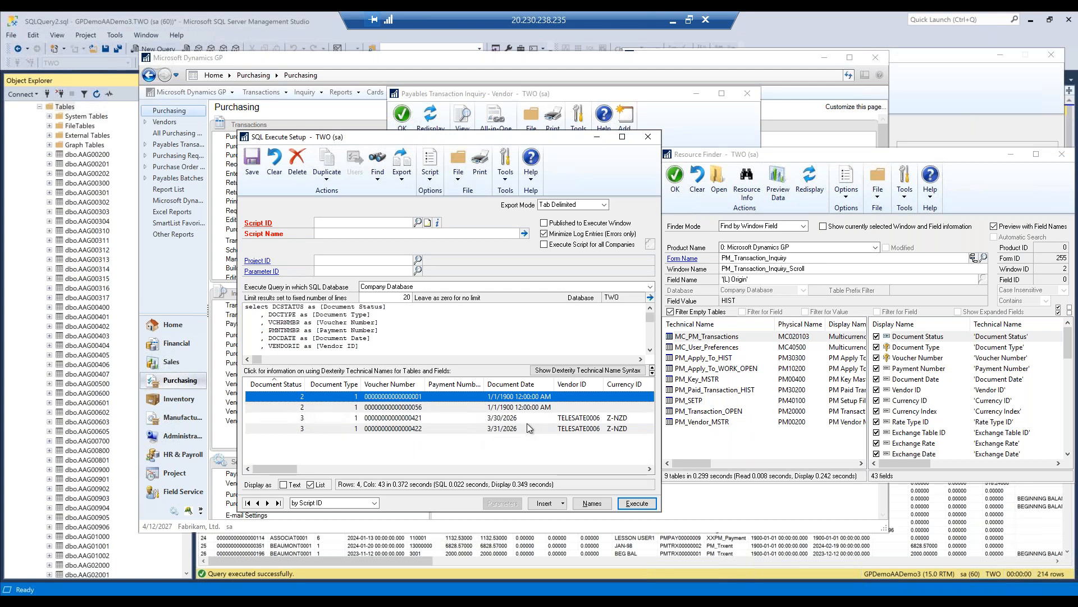
pyautogui.moveTo(548, 141); pyautogui.dragTo(544, 119)
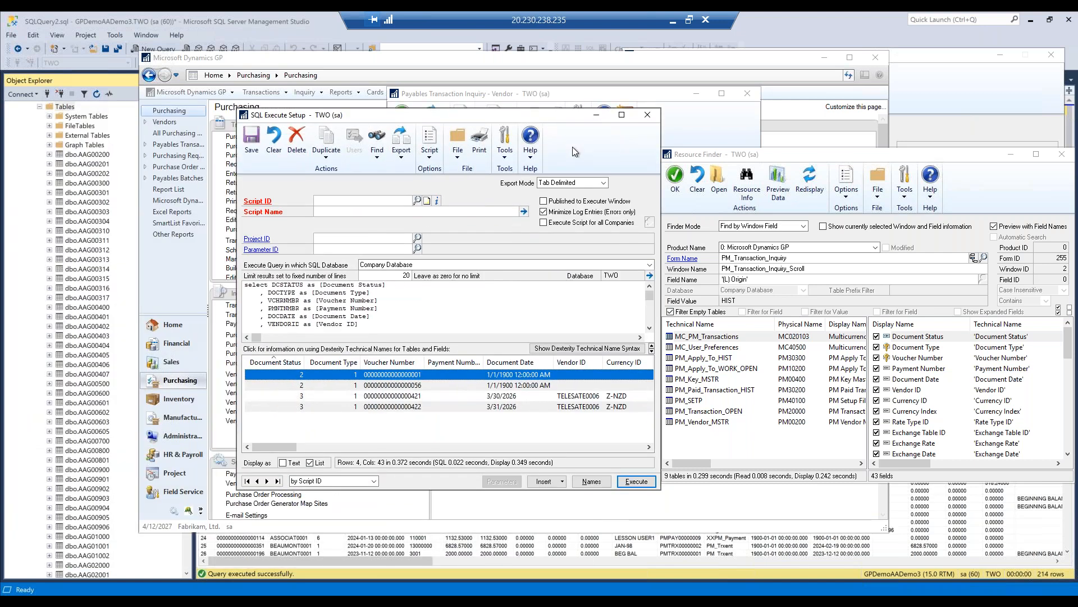
pyautogui.click(648, 114)
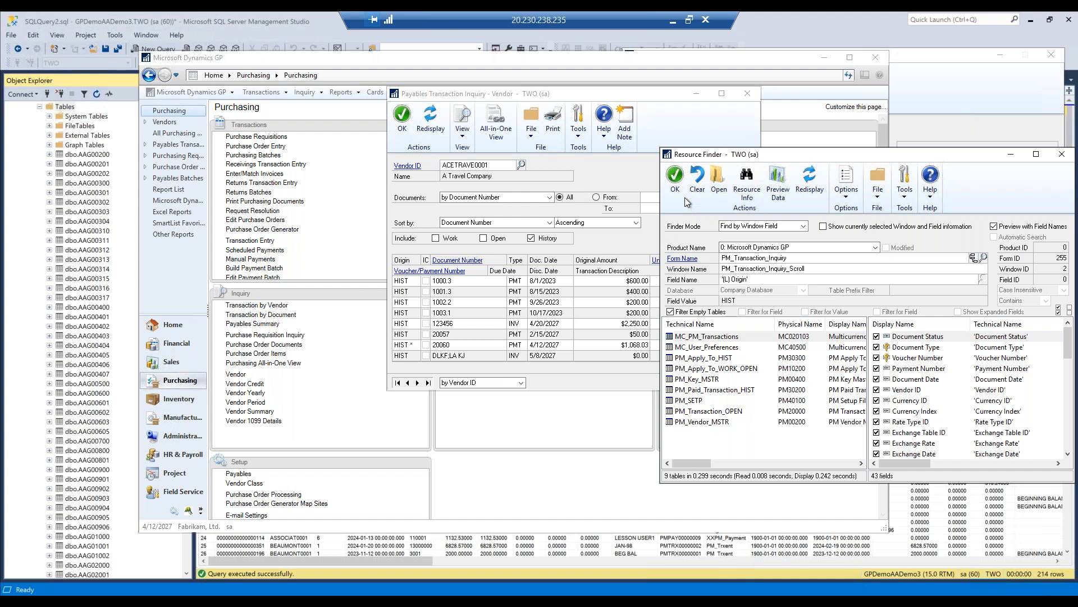
# - Move the Resource Finder window clear and switch to the PM Tables page in Microsoft Edge
pyautogui.moveTo(860, 154); pyautogui.dragTo(838, 130)
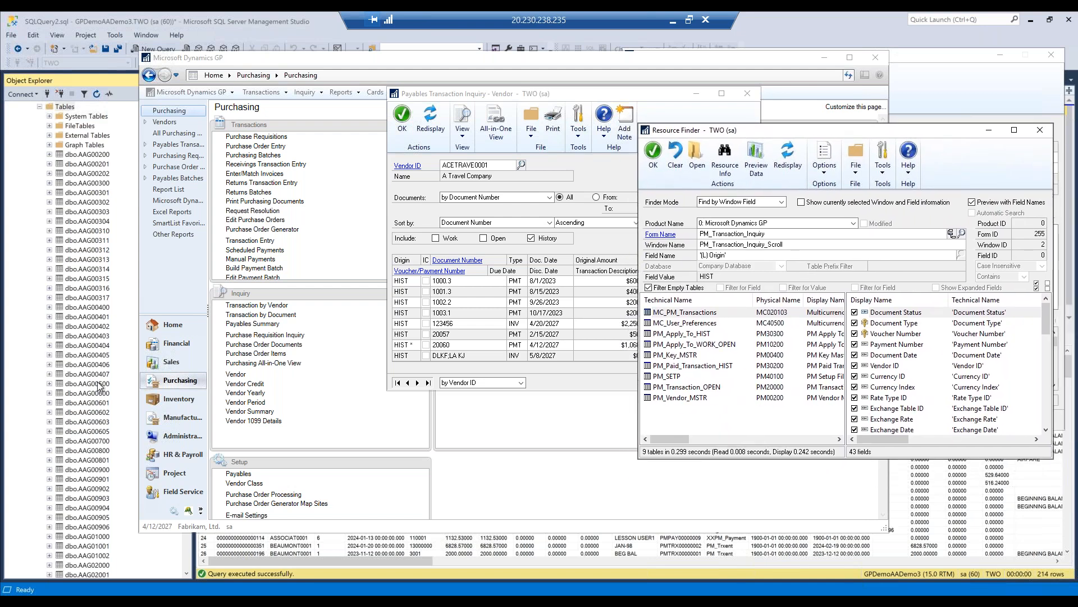
pyautogui.moveTo(96, 601)
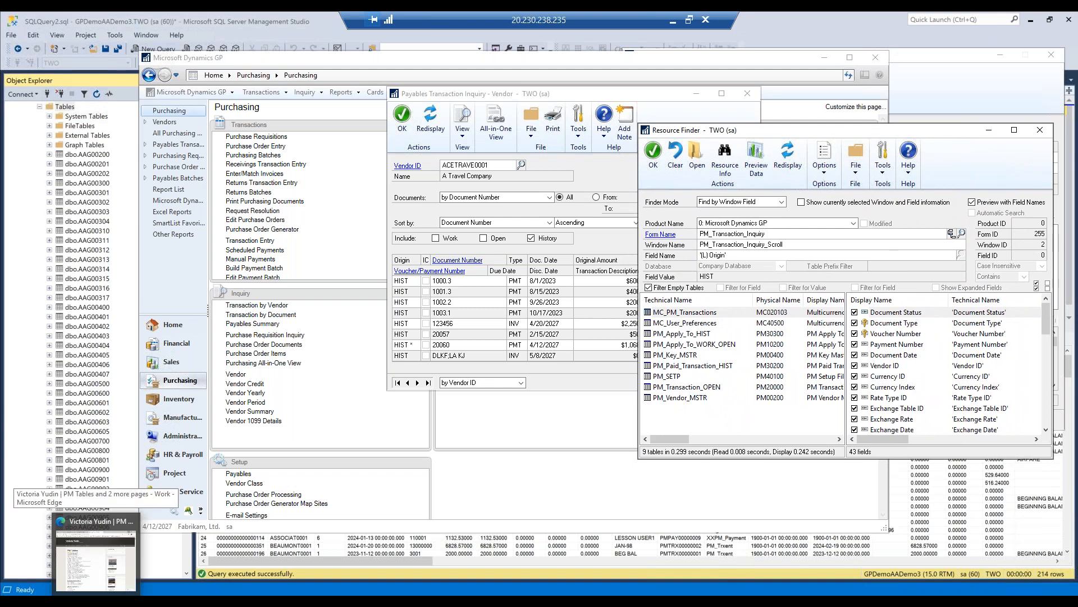